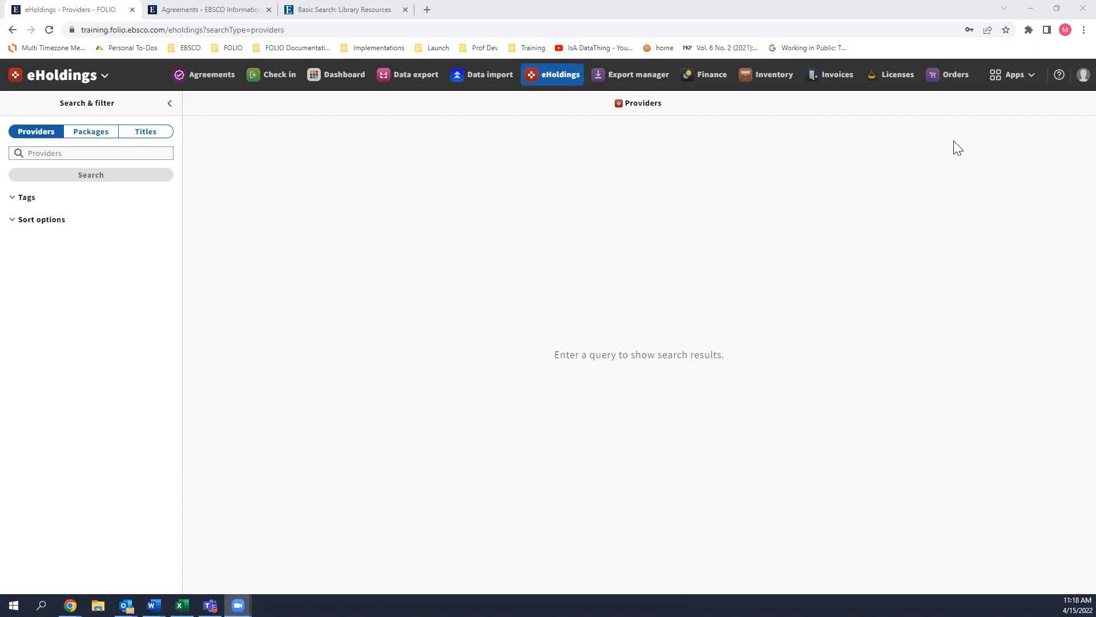
Step: Open the eHoldings settings and examine the Sandbox knowledge base credentials and its assigned users
left_click(1016, 87)
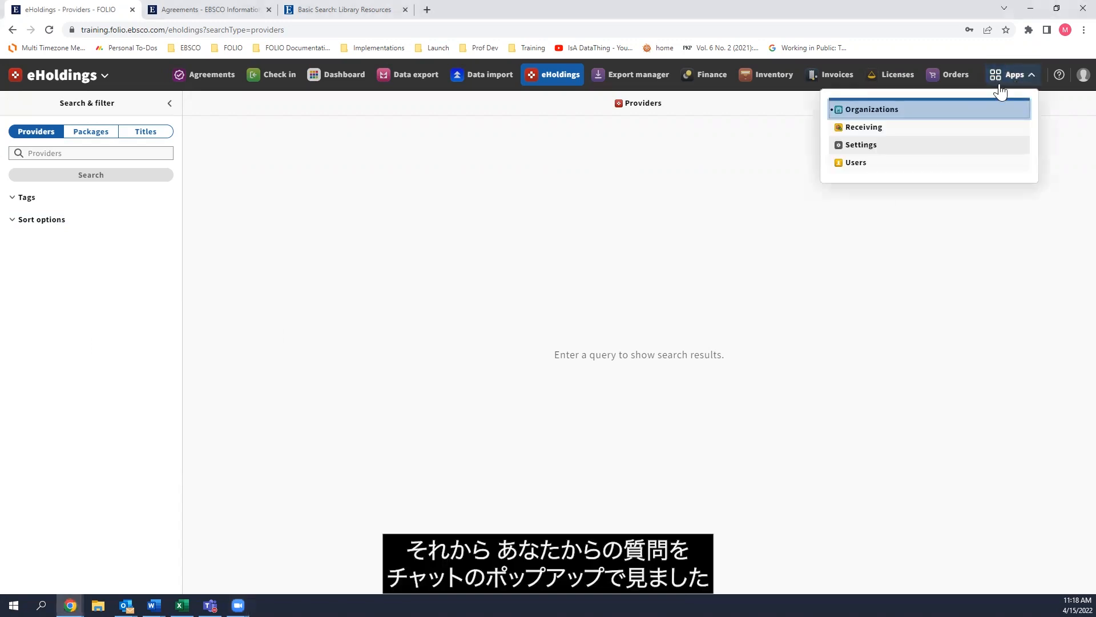
left_click(890, 146)
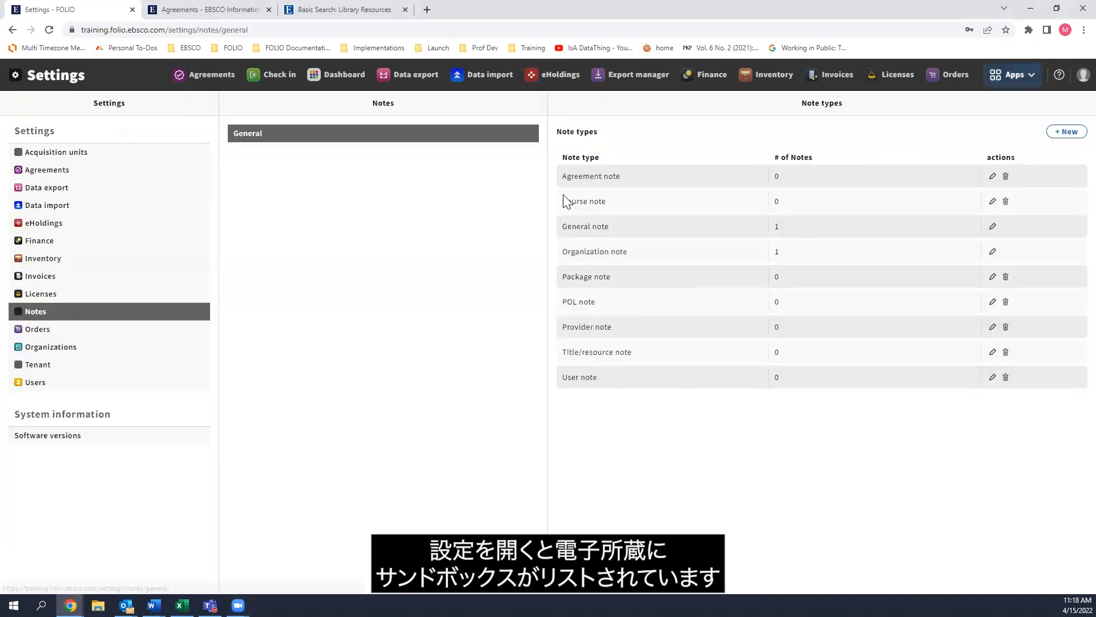
left_click(80, 227)
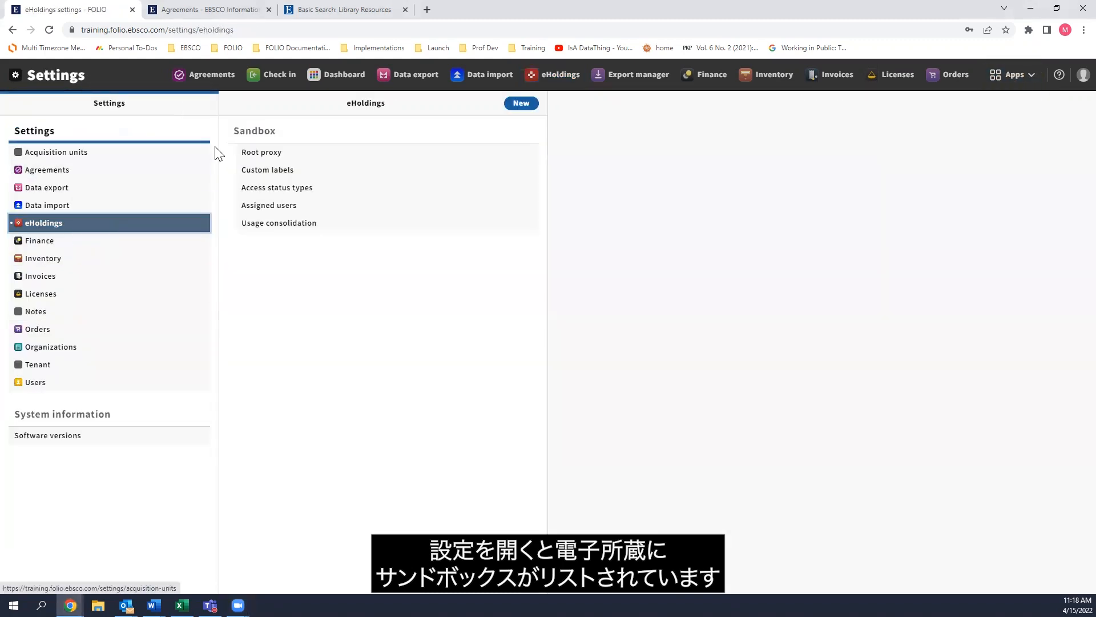
left_click(265, 137)
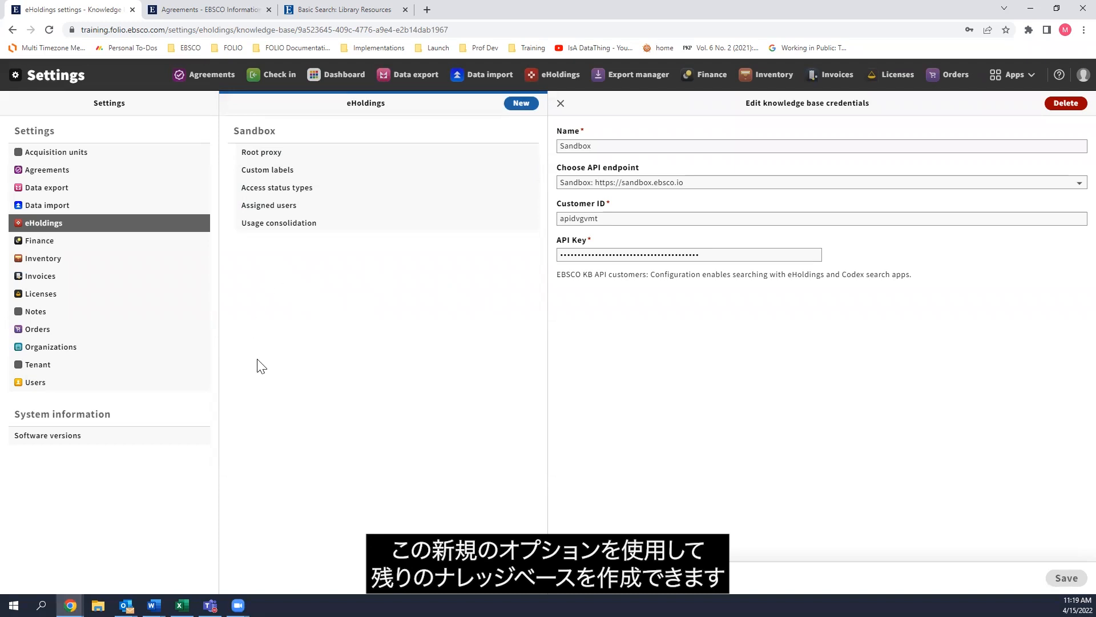
left_click(282, 212)
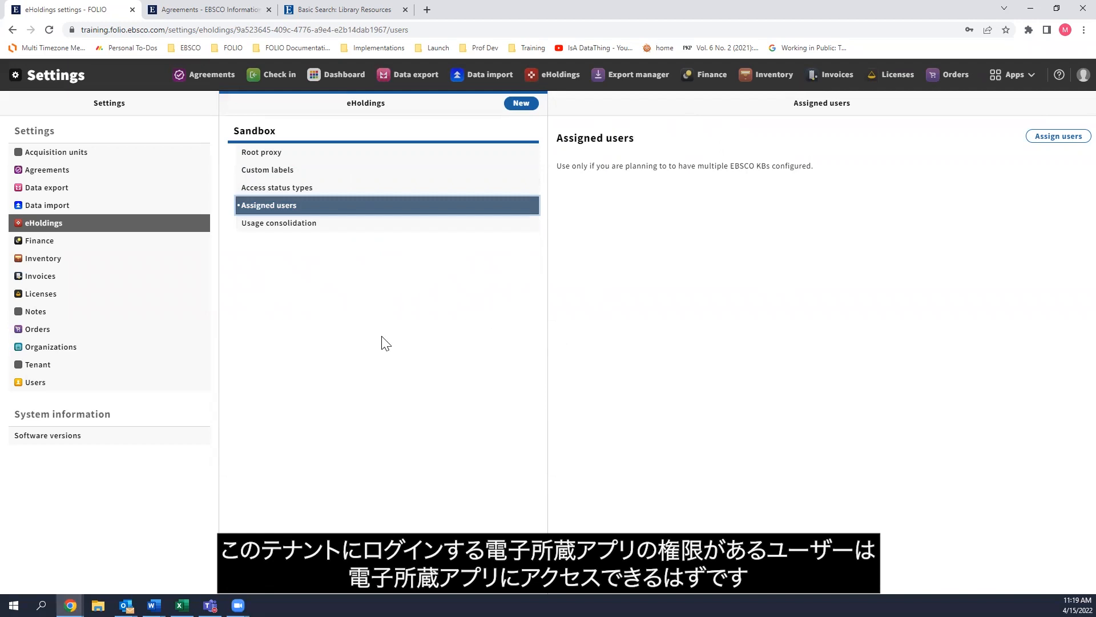
Step: Search the eHoldings providers for "ebsco" and open the EBSCO provider record
left_click(556, 75)
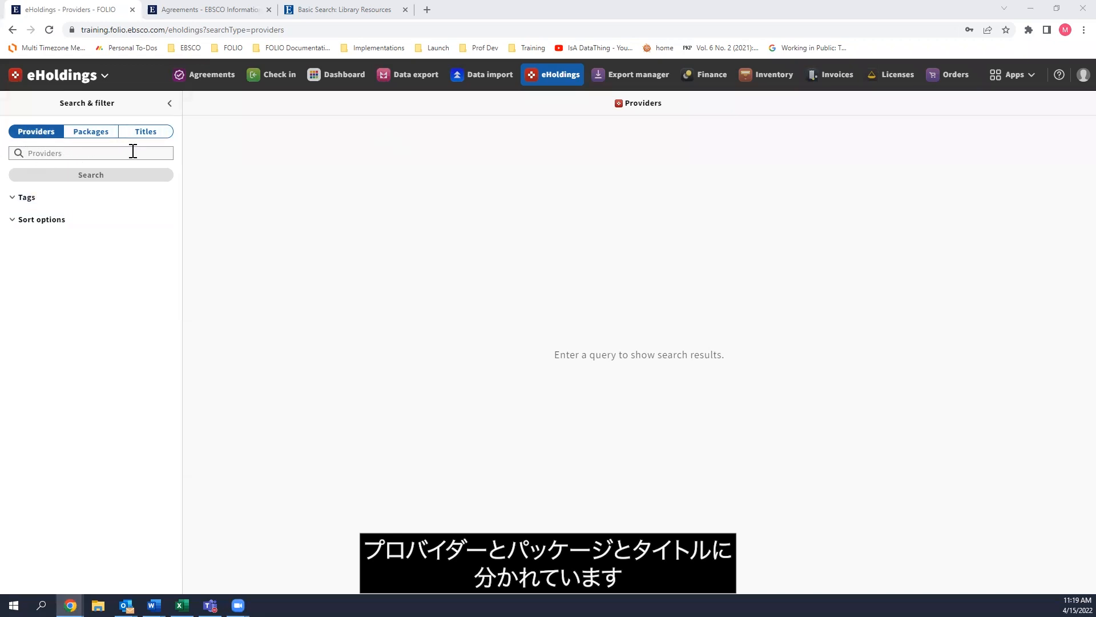
left_click(49, 153)
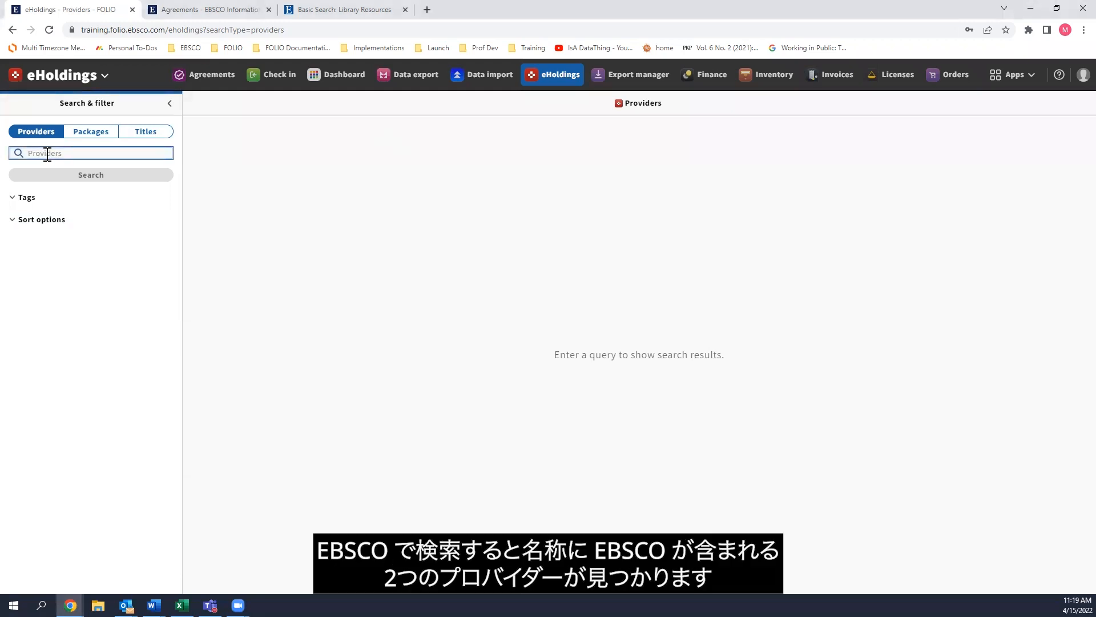
type("ebsco")
key("Return")
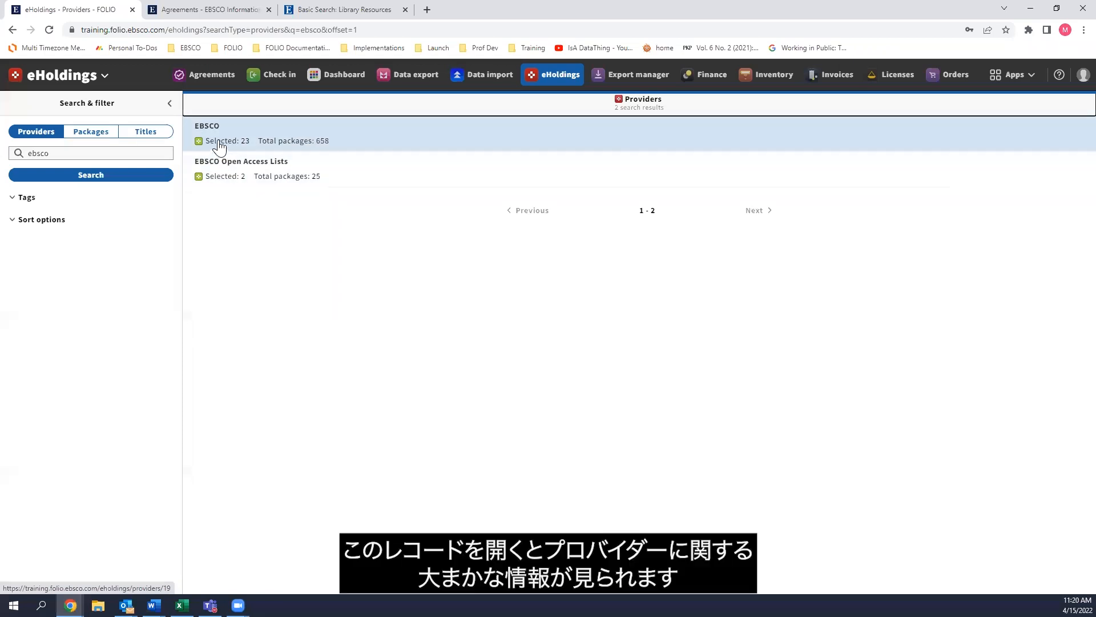
left_click(219, 148)
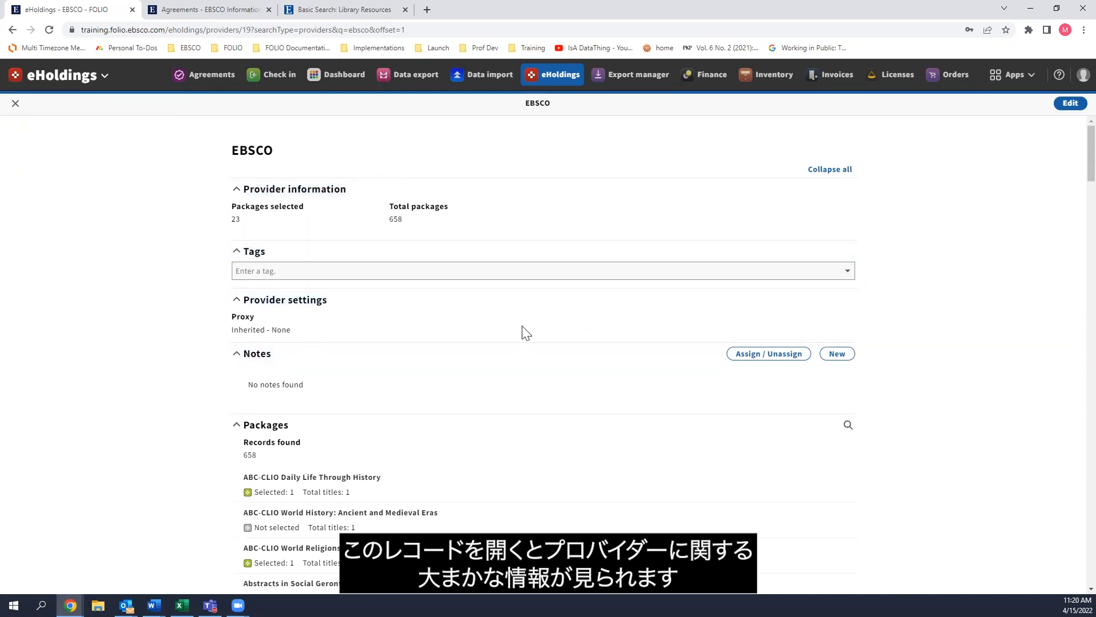
Step: Filter the EBSCO provider's package list by the selection status Selected
scroll(338, 379, "down", 3)
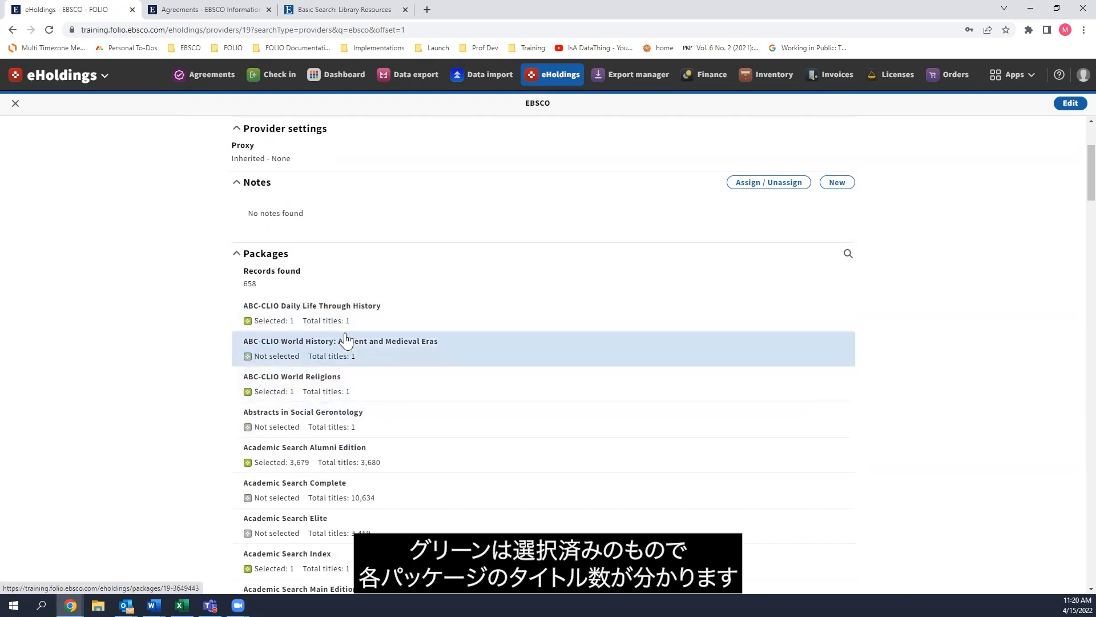
scroll(346, 340, "down", 1)
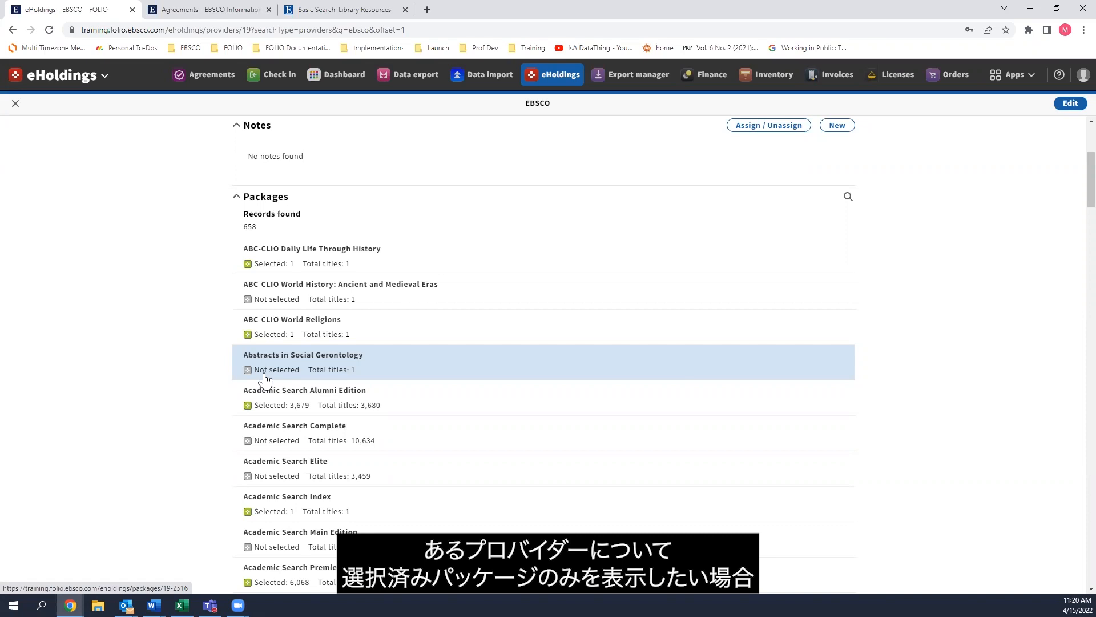
left_click(849, 197)
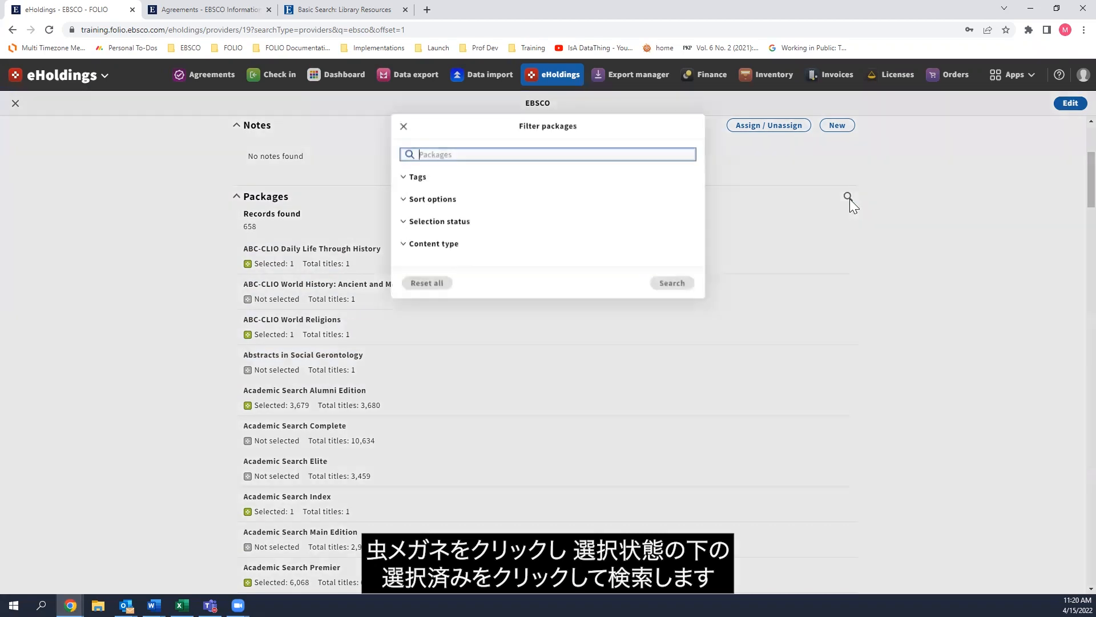
left_click(460, 219)
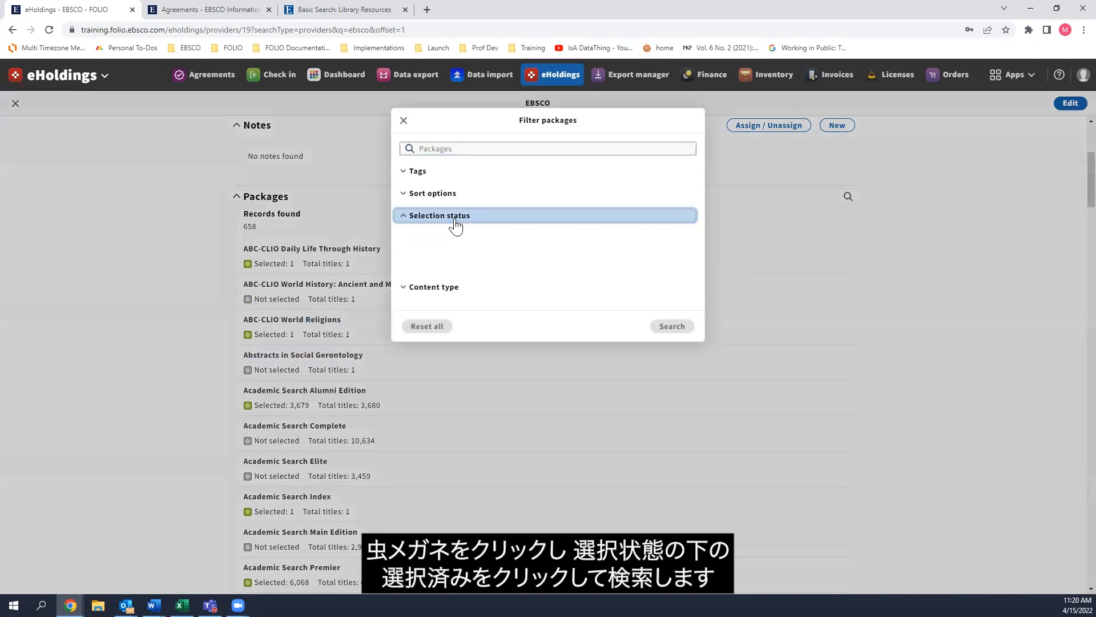
left_click(417, 244)
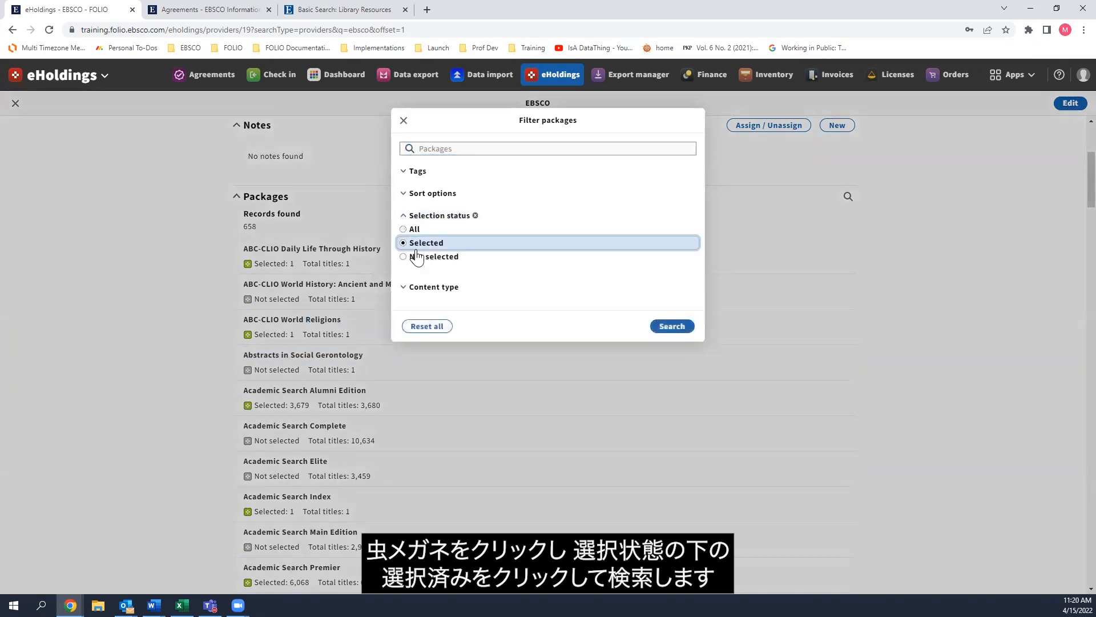
left_click(672, 327)
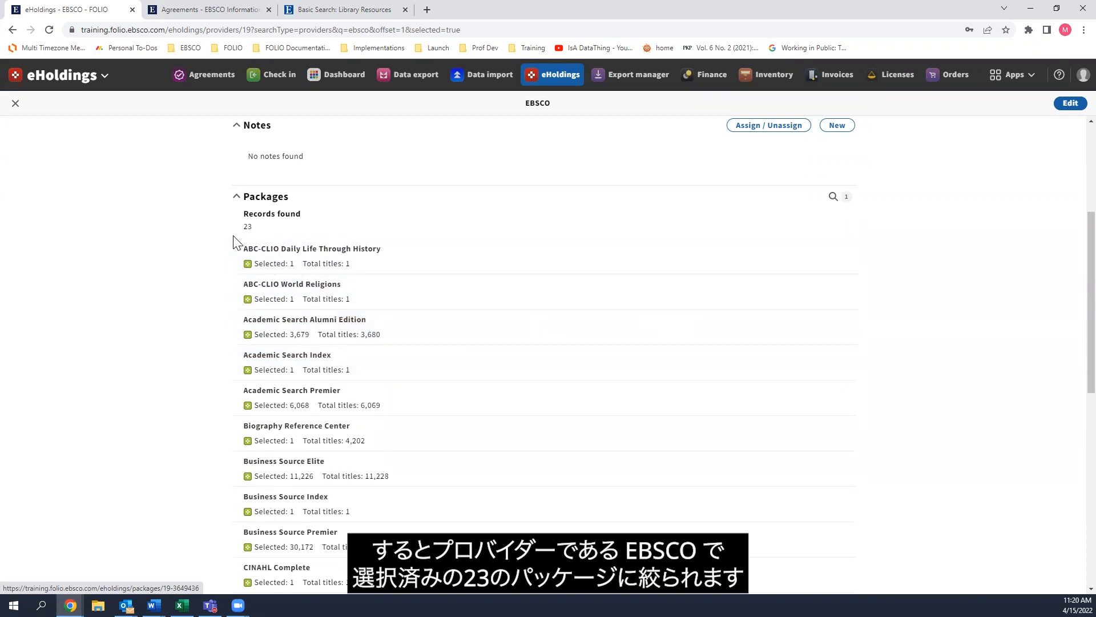
Step: Look through the filtered EBSCO packages and open the Academic Search Alumni Edition package record
scroll(314, 483, "down", 5)
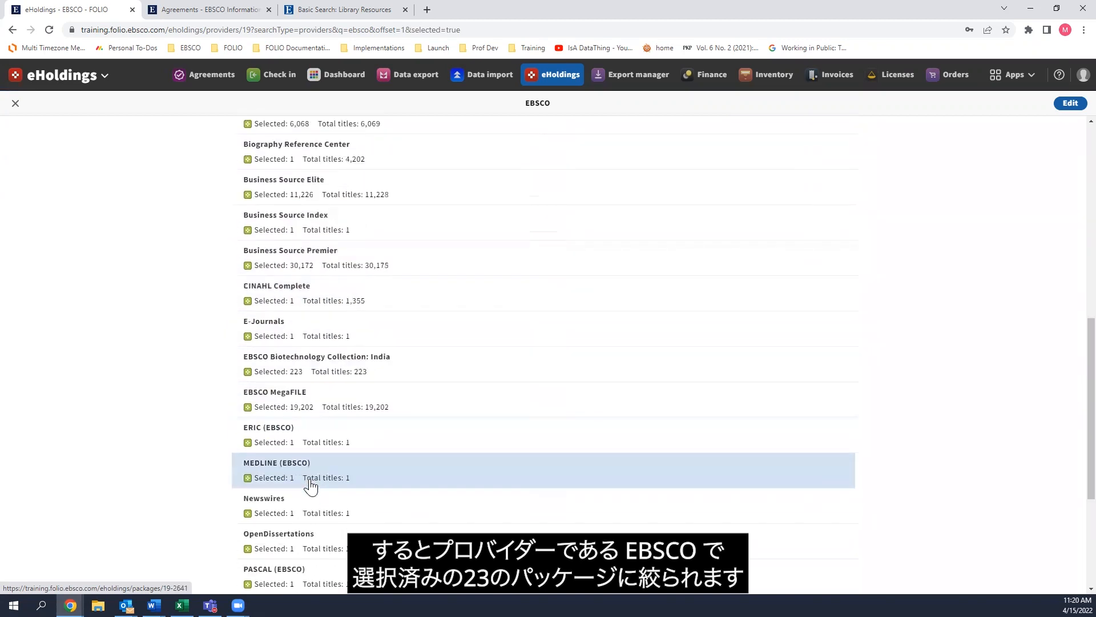
scroll(310, 486, "down", 4)
scroll(305, 490, "up", 10)
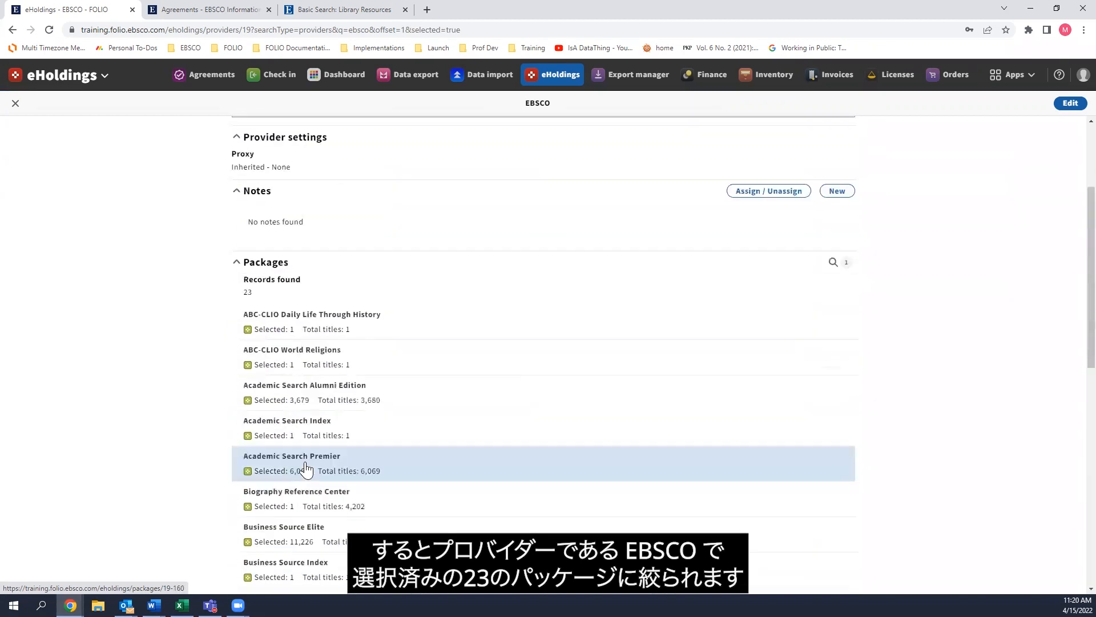
scroll(307, 468, "up", 3)
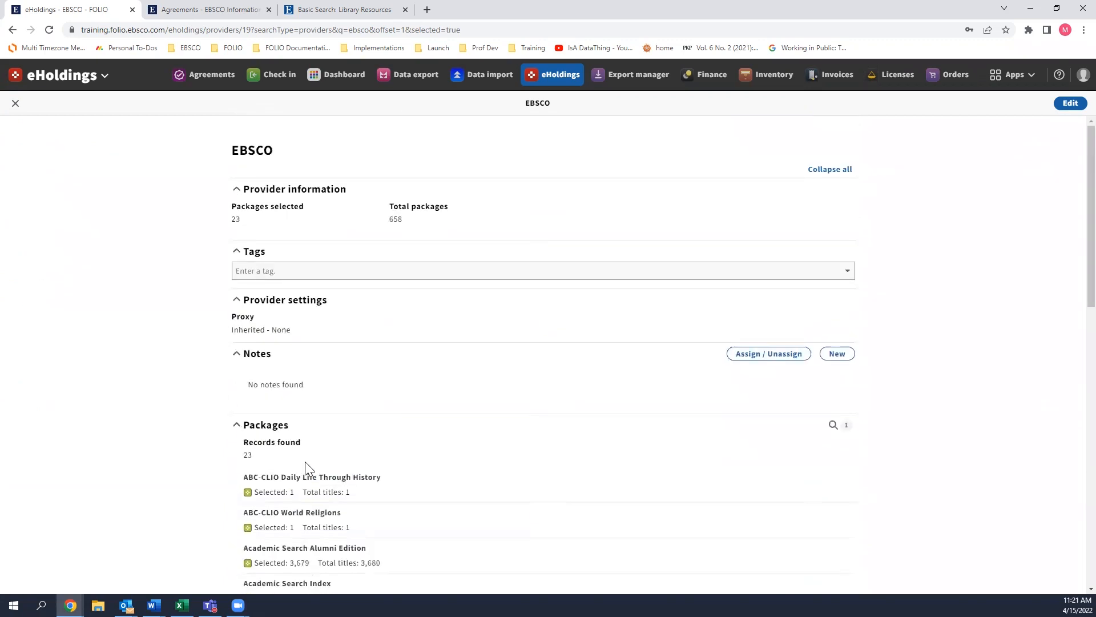
scroll(366, 485, "down", 1)
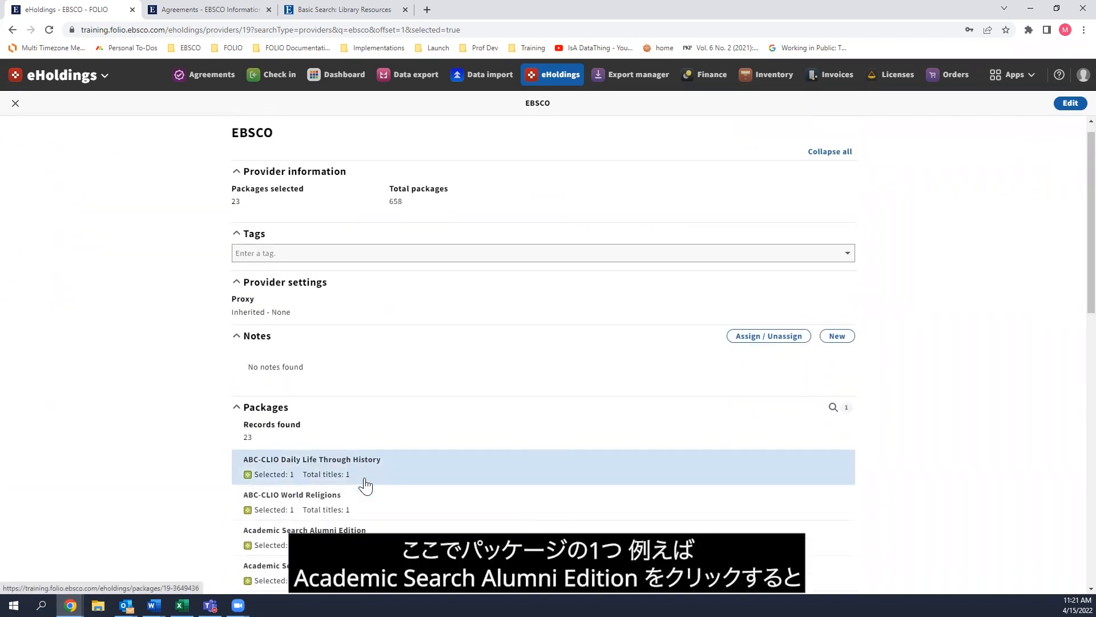
scroll(365, 485, "down", 1)
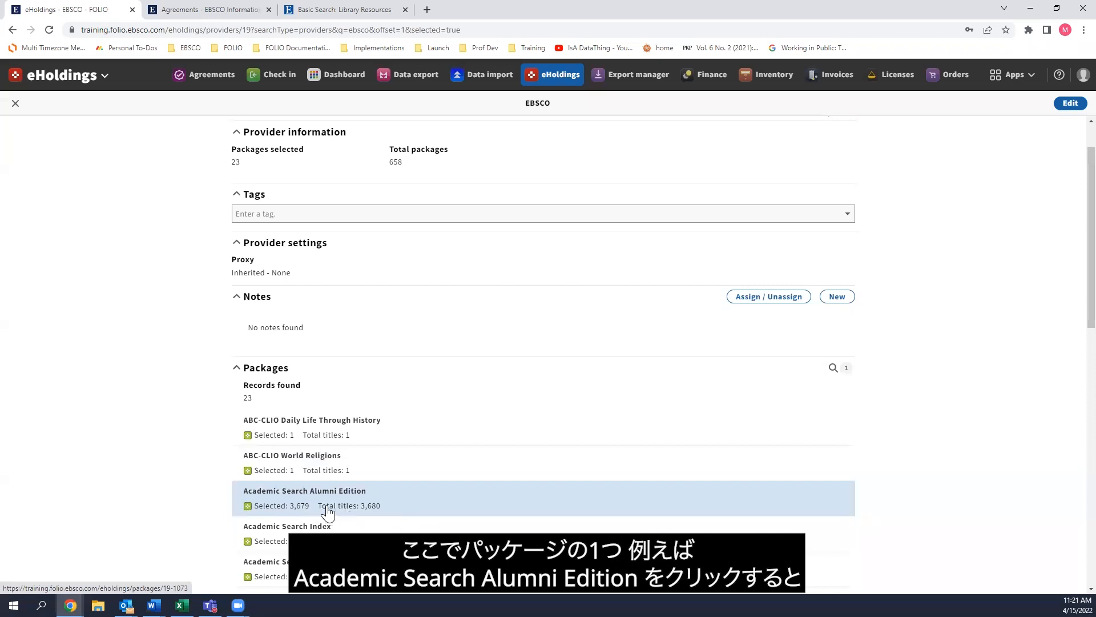
left_click(438, 505)
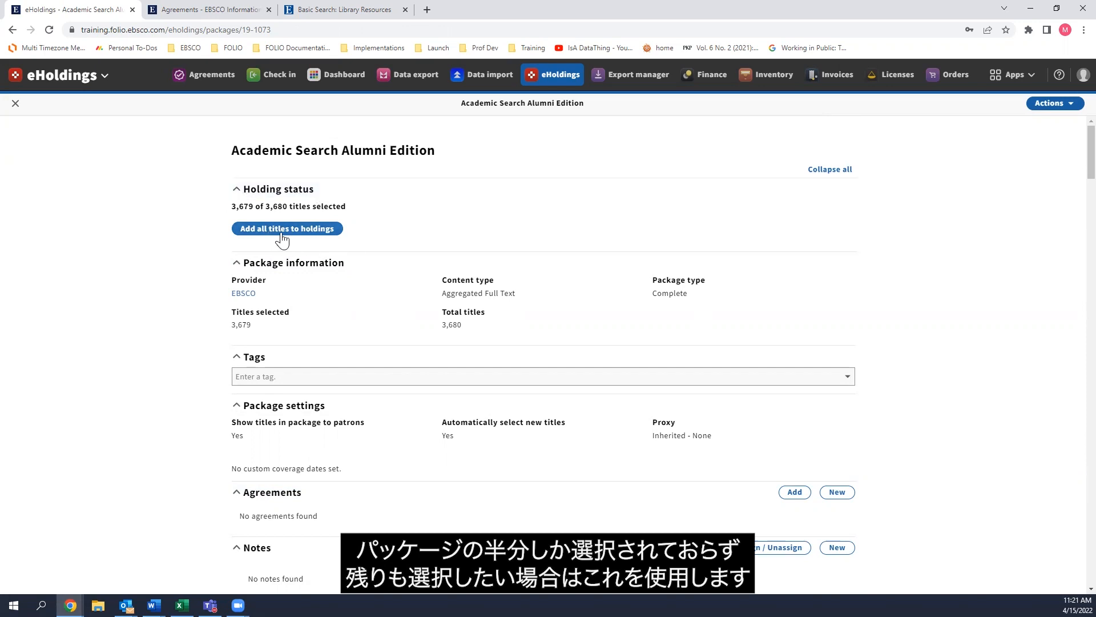
Step: Examine the actions available for the Academic Search Alumni Edition package, along with its settings, agreements and notes sections
left_click(1053, 107)
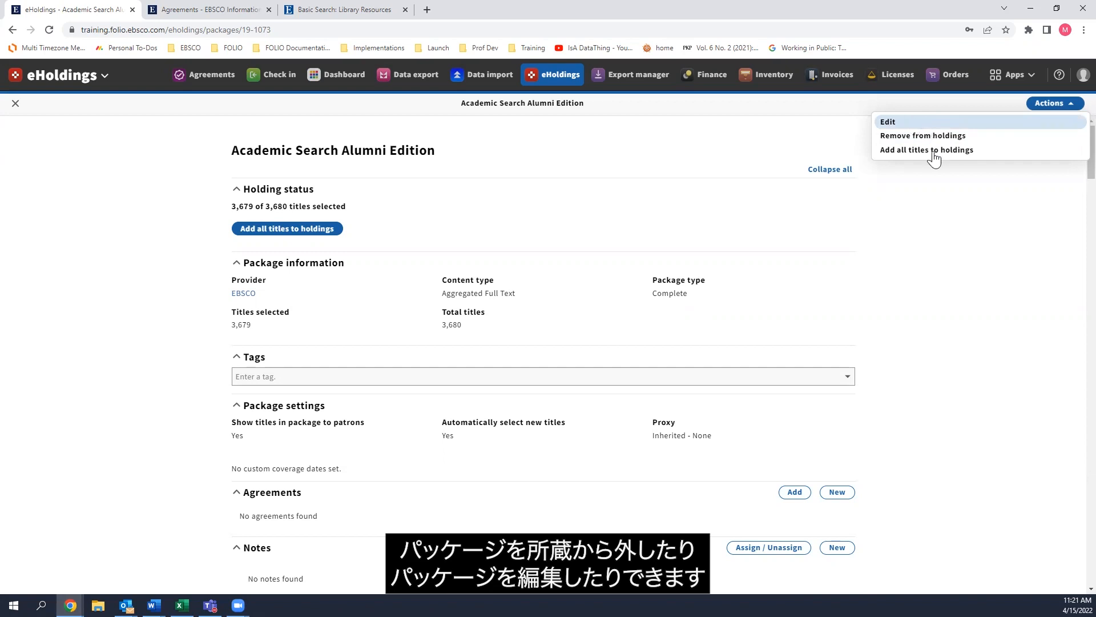
left_click(994, 312)
scroll(901, 288, "down", 2)
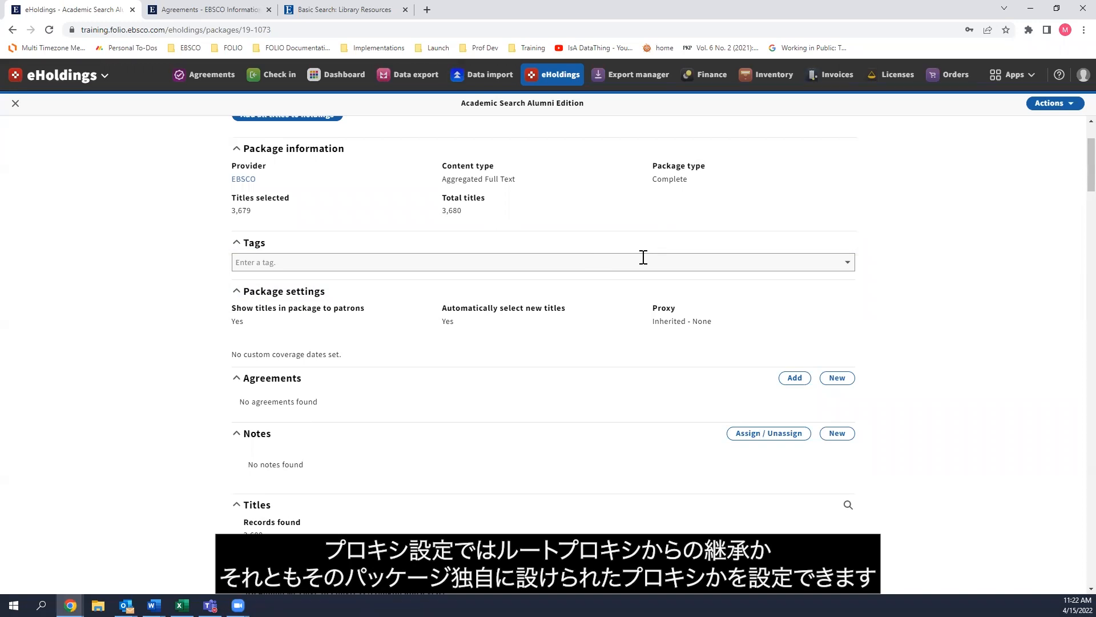
scroll(657, 342, "down", 2)
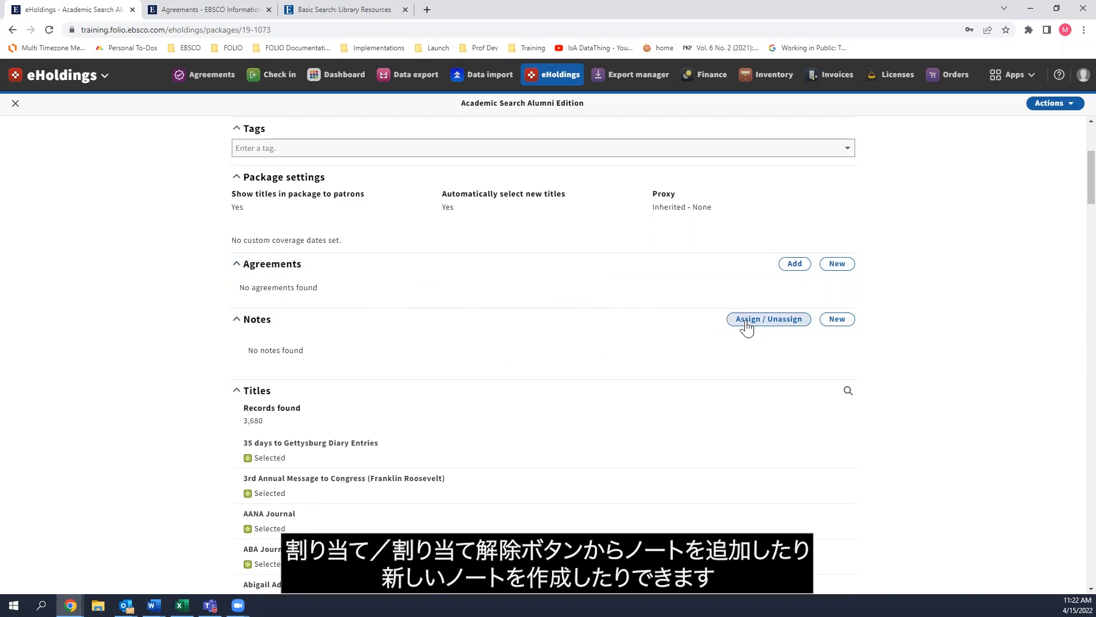
Step: Start a new note for the package to examine the available note types, and cancel it without saving
left_click(844, 326)
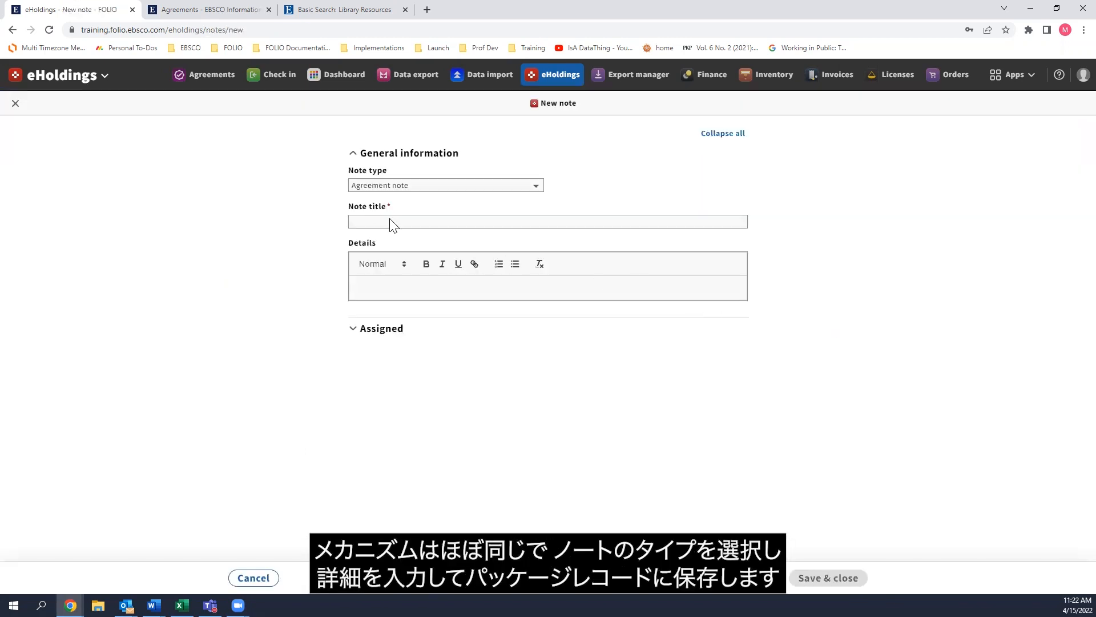
left_click(405, 185)
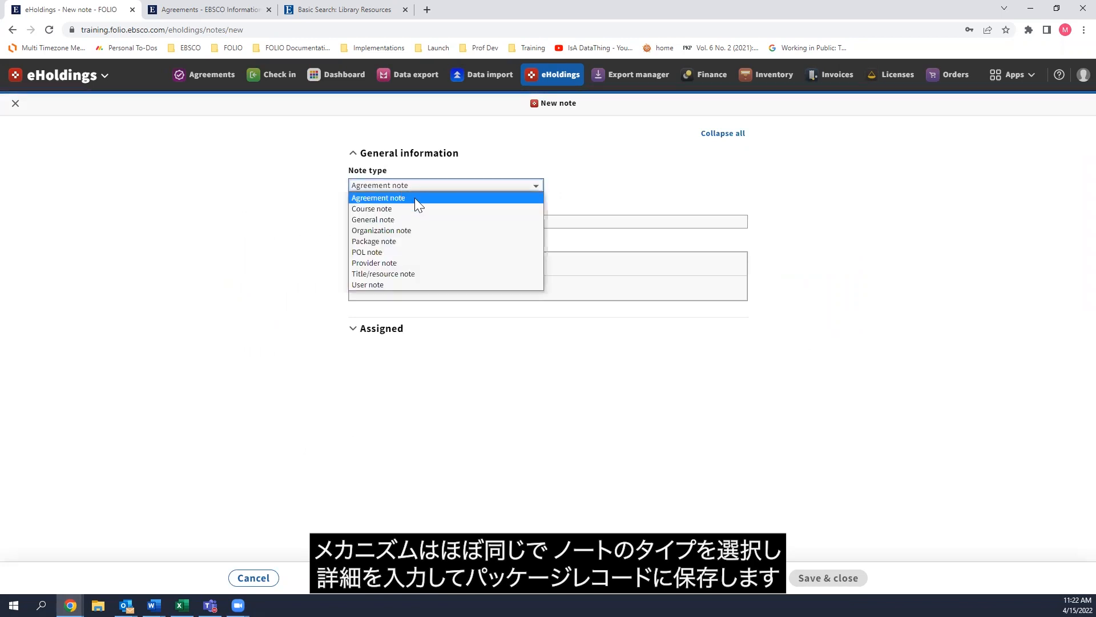
left_click(424, 185)
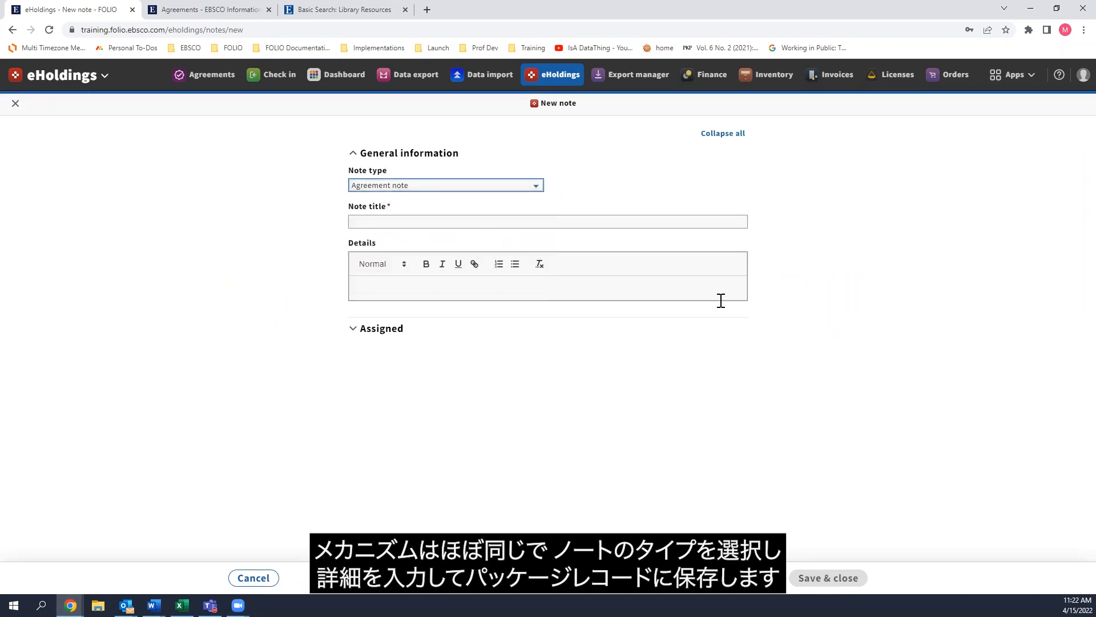
left_click(252, 577)
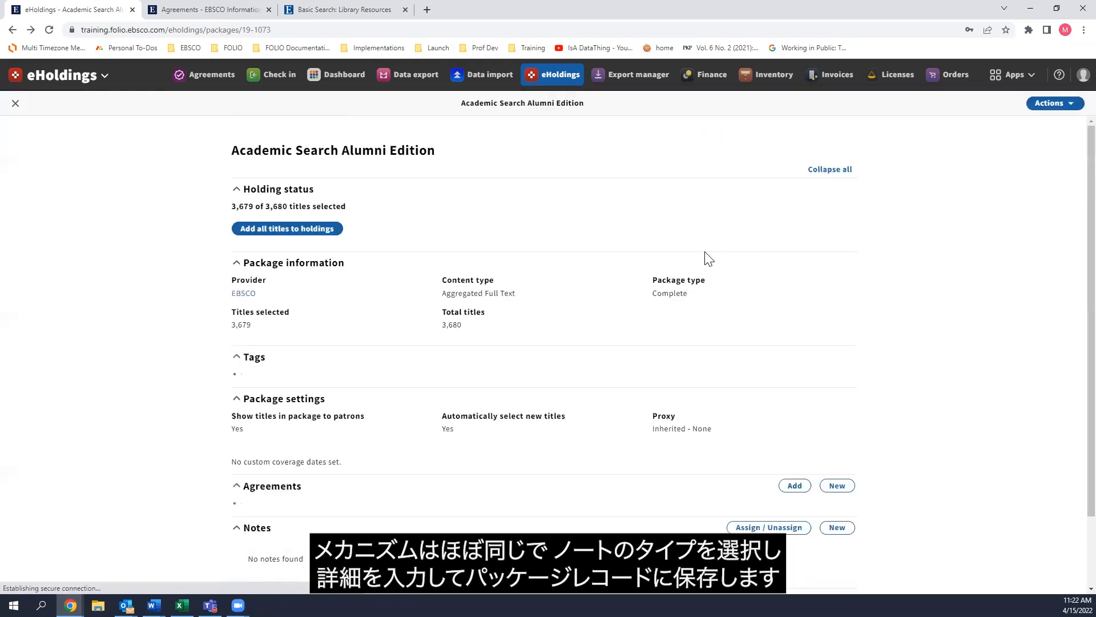
Step: Filter the titles in the Academic Search Alumni Edition package by the selection status Not selected and check the package's selected-titles figure
scroll(450, 337, "down", 2)
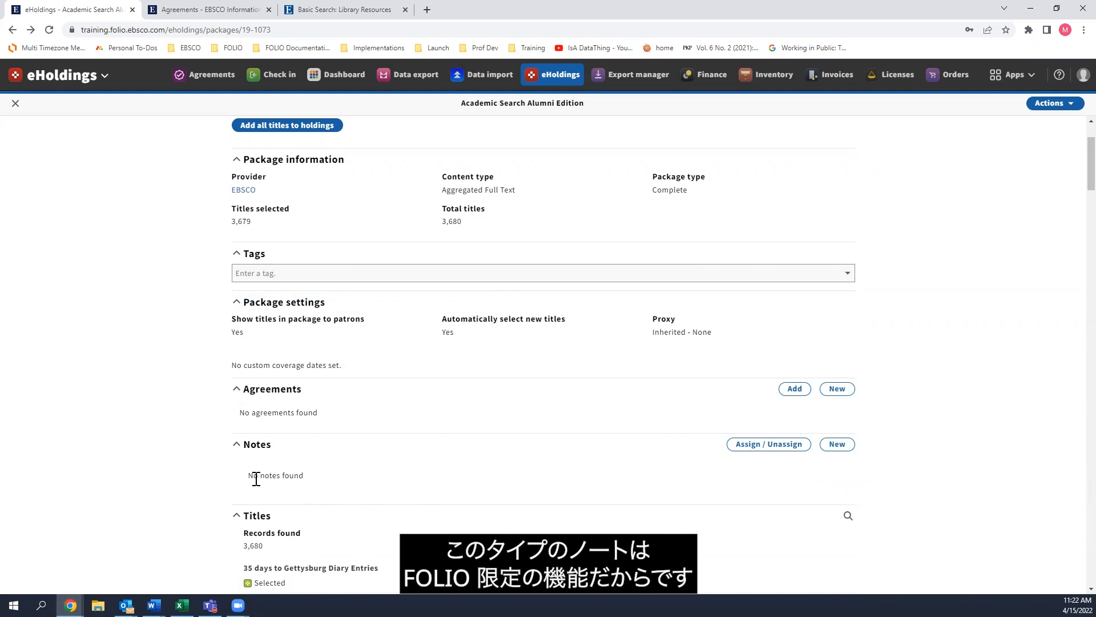
scroll(667, 291, "down", 5)
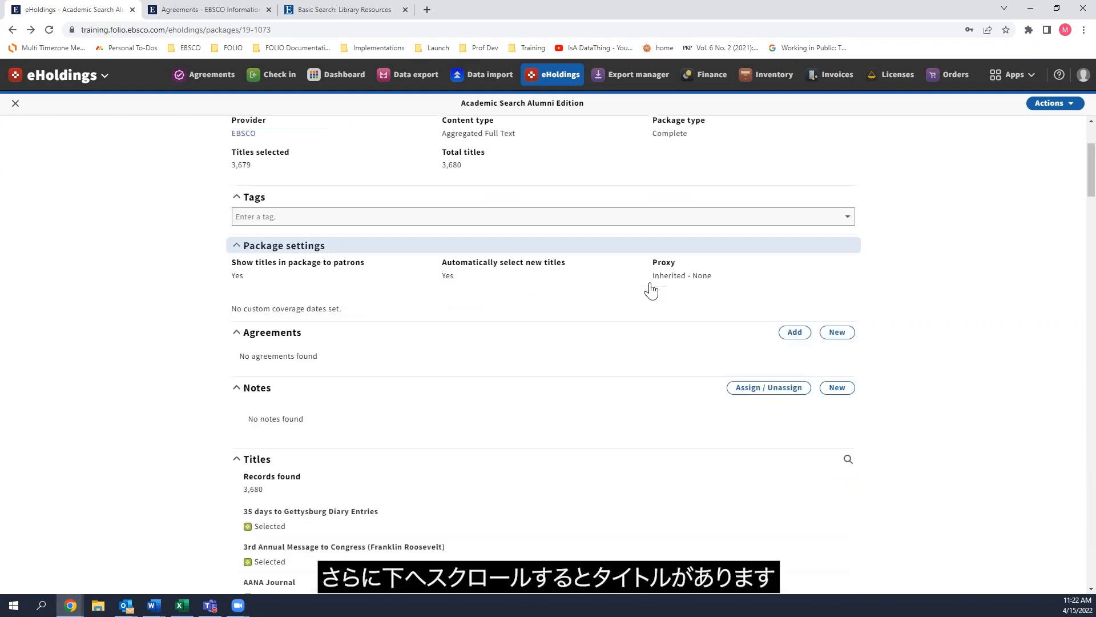
scroll(651, 292, "down", 1)
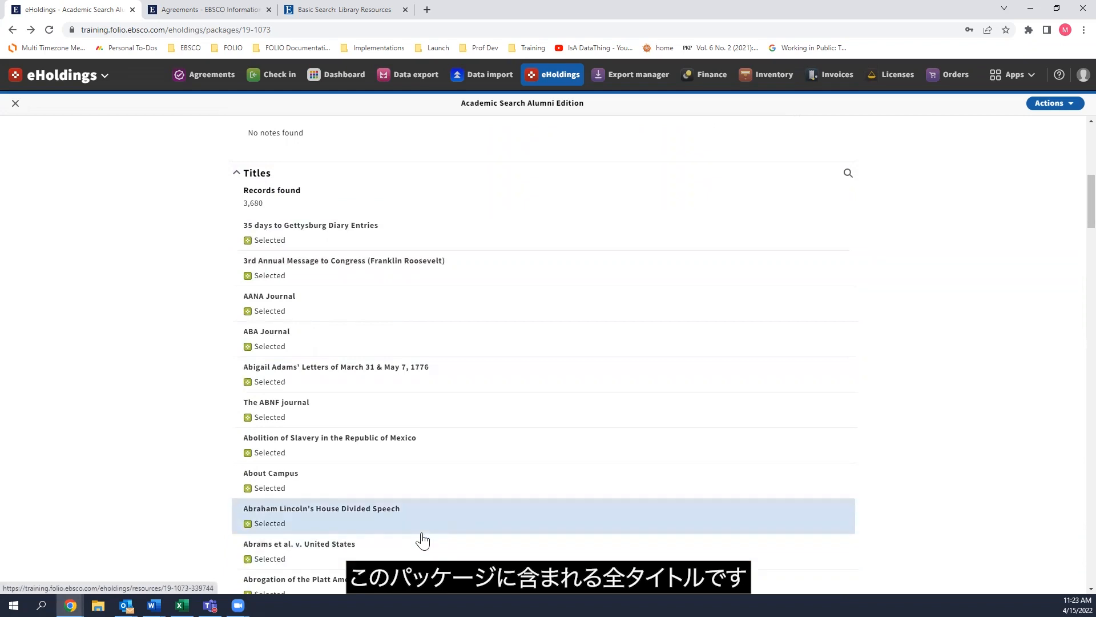
left_click(848, 174)
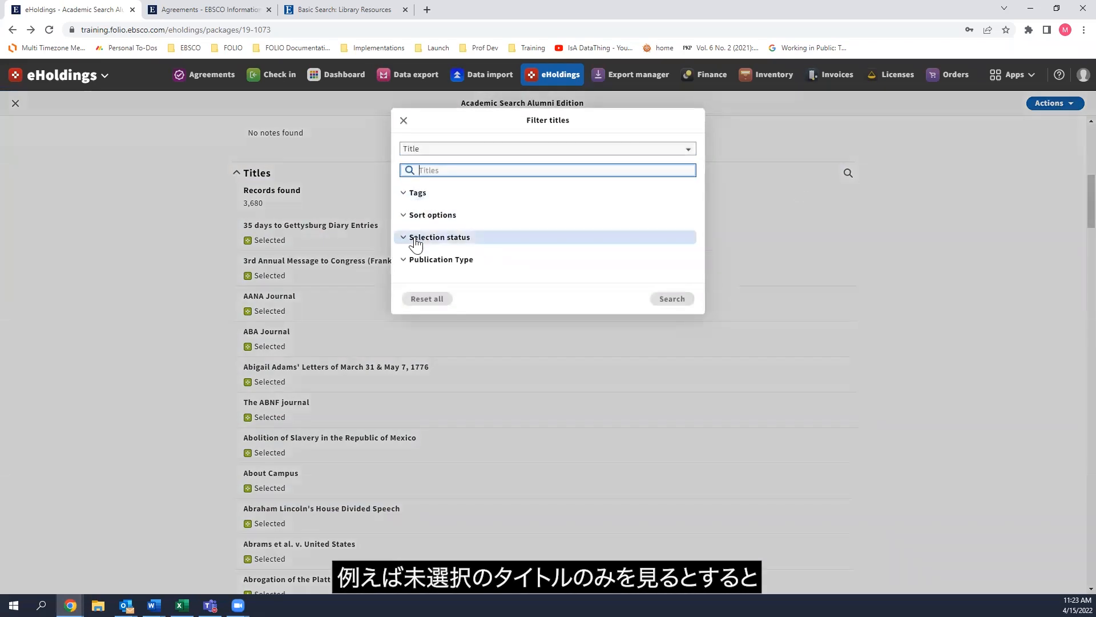
left_click(417, 239)
left_click(404, 279)
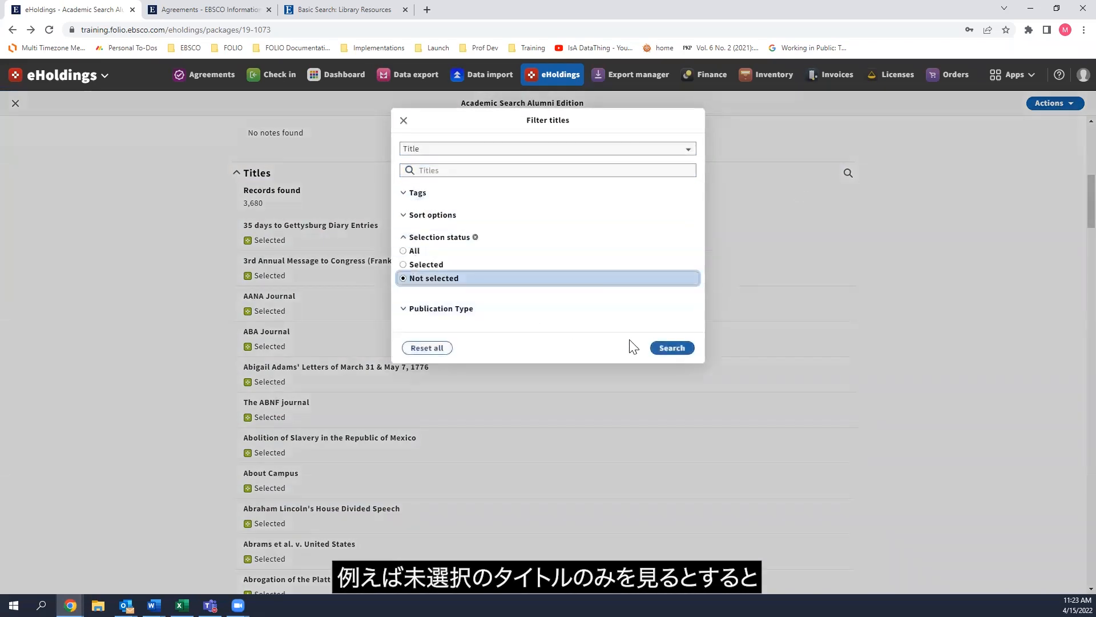
left_click(684, 354)
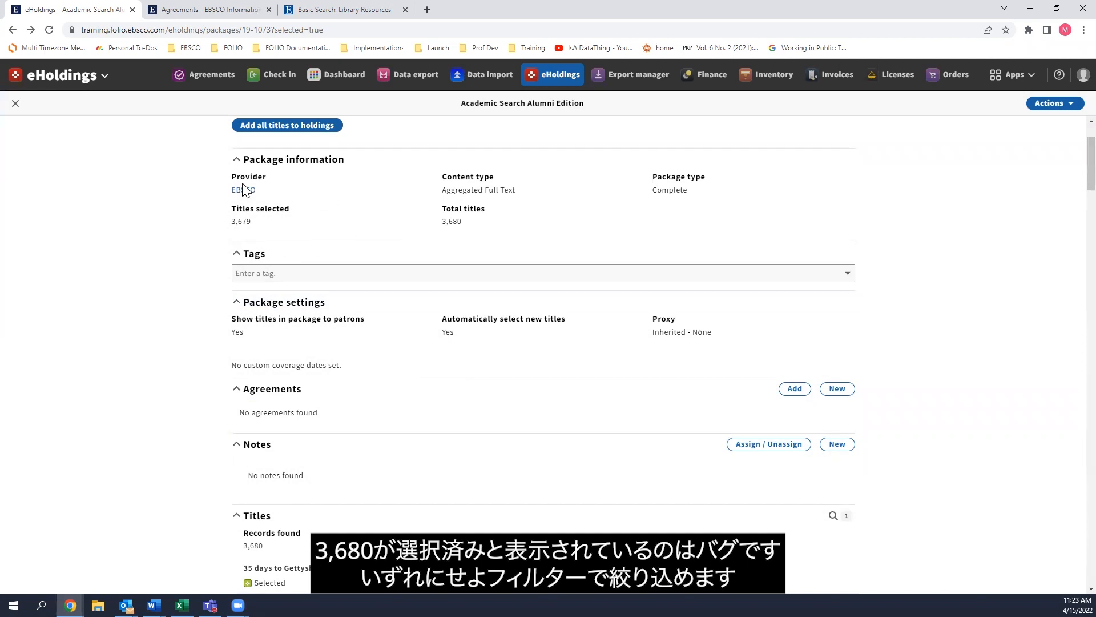
left_click_drag(229, 208, 264, 233)
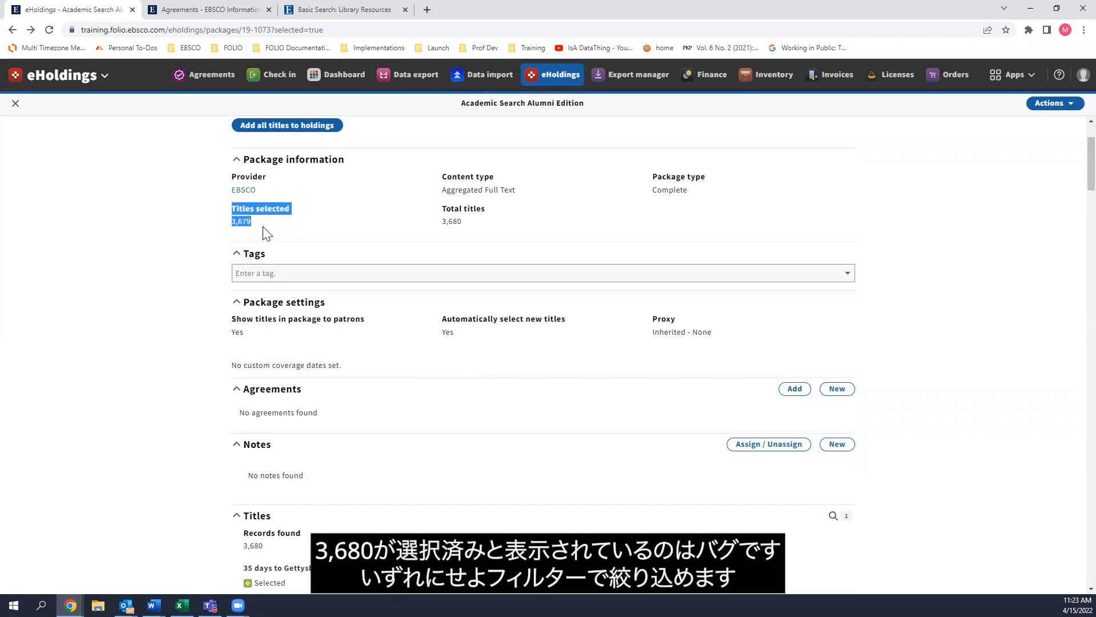
Step: Filter the titles in the Academic Search Alumni Edition package by the title keyword medicine and look through the filtered list
scroll(254, 503, "down", 2)
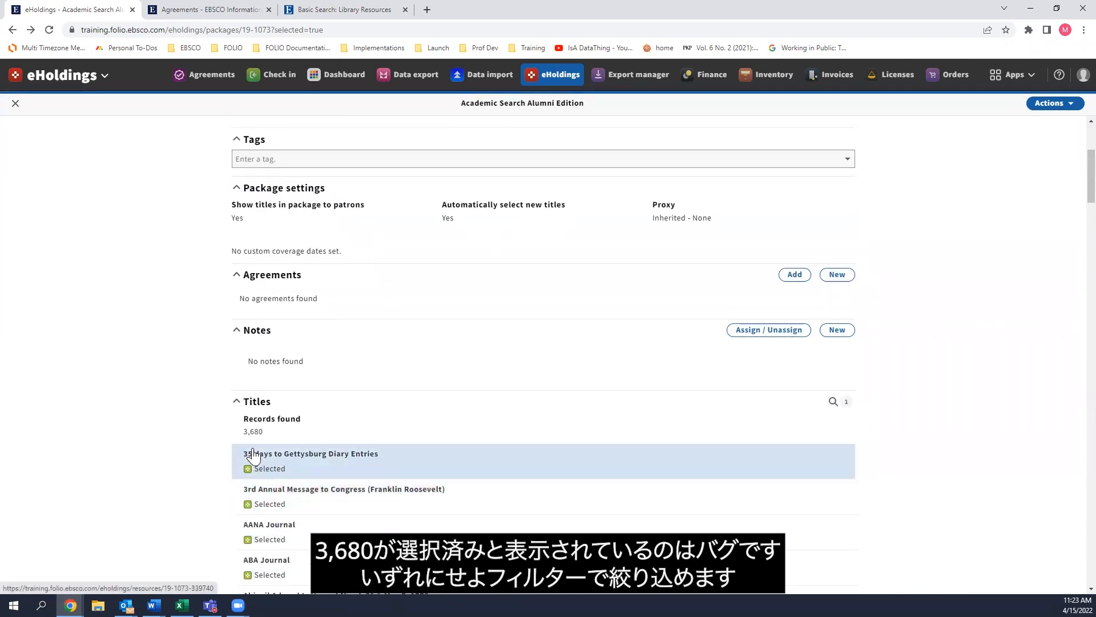
scroll(314, 513, "down", 6)
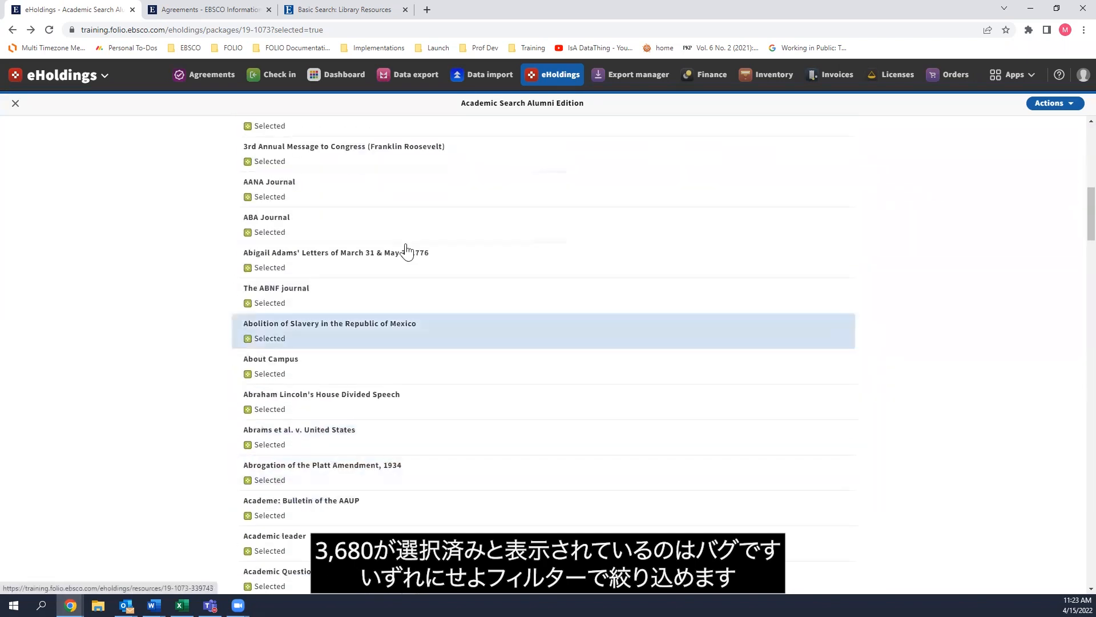
scroll(416, 457, "up", 7)
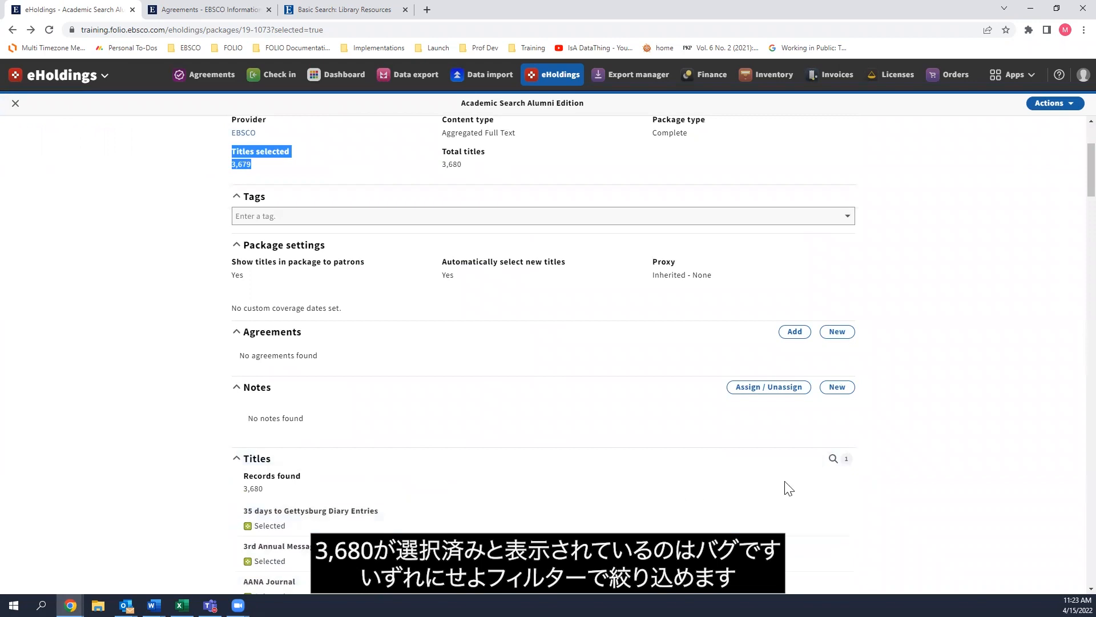
left_click(838, 459)
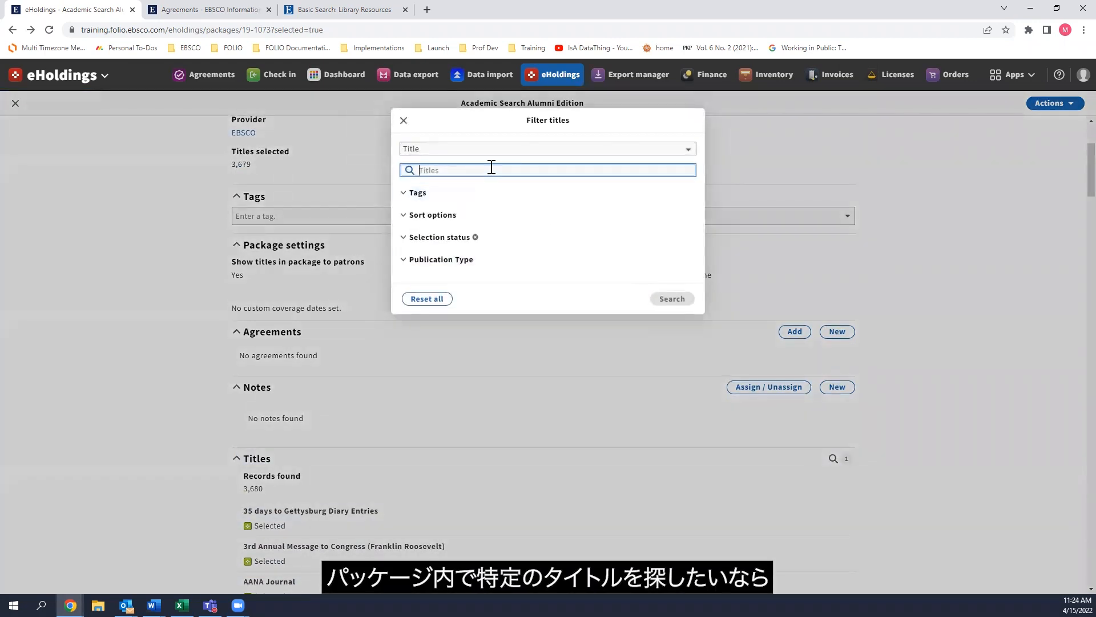
type("medicine")
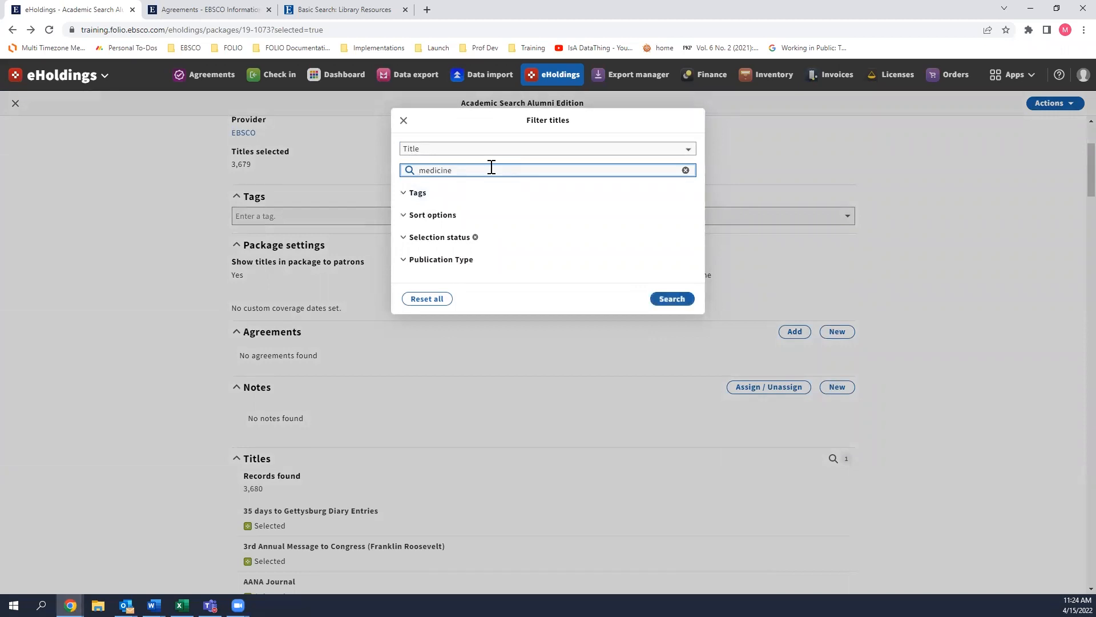
left_click(665, 299)
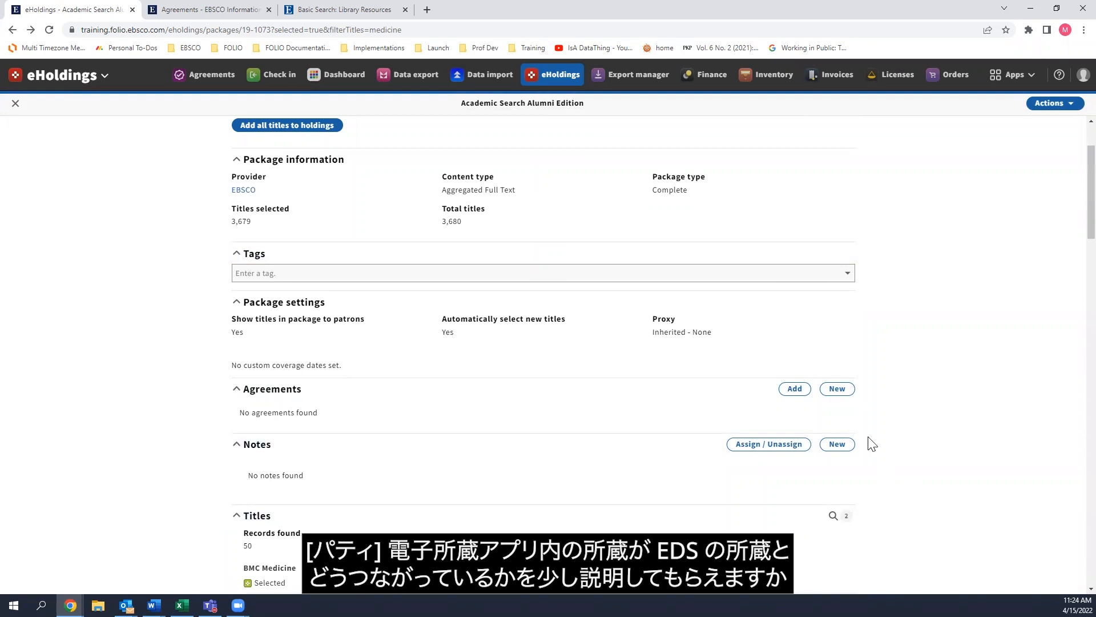
scroll(873, 439, "down", 7)
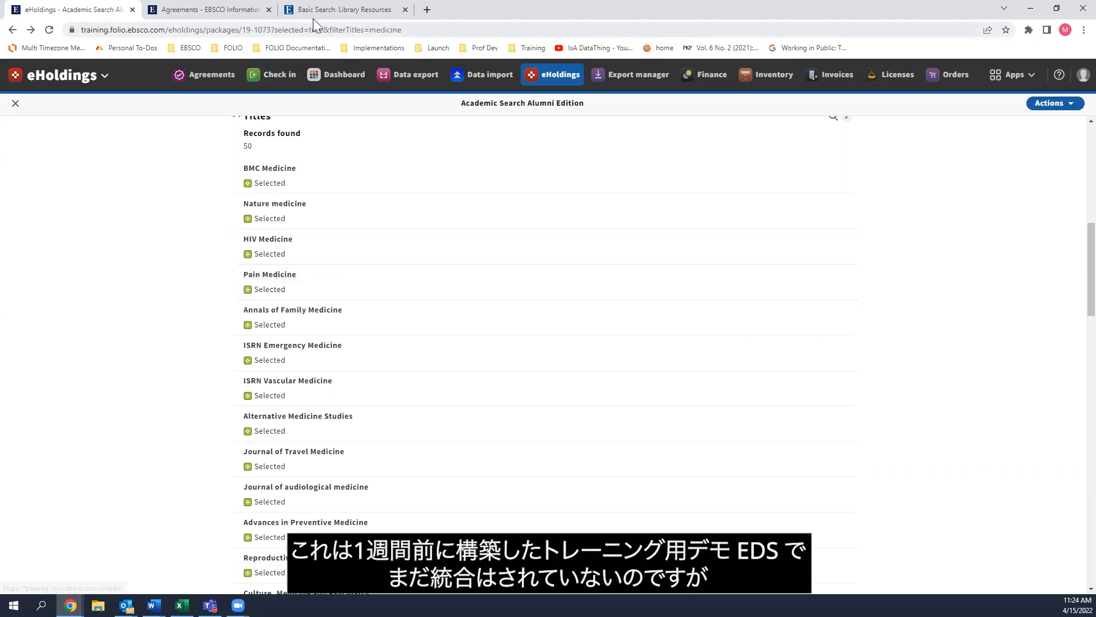
Step: Switch to the EBSCO Discovery Service demo site and look through the library publications browsable by discipline
left_click(330, 11)
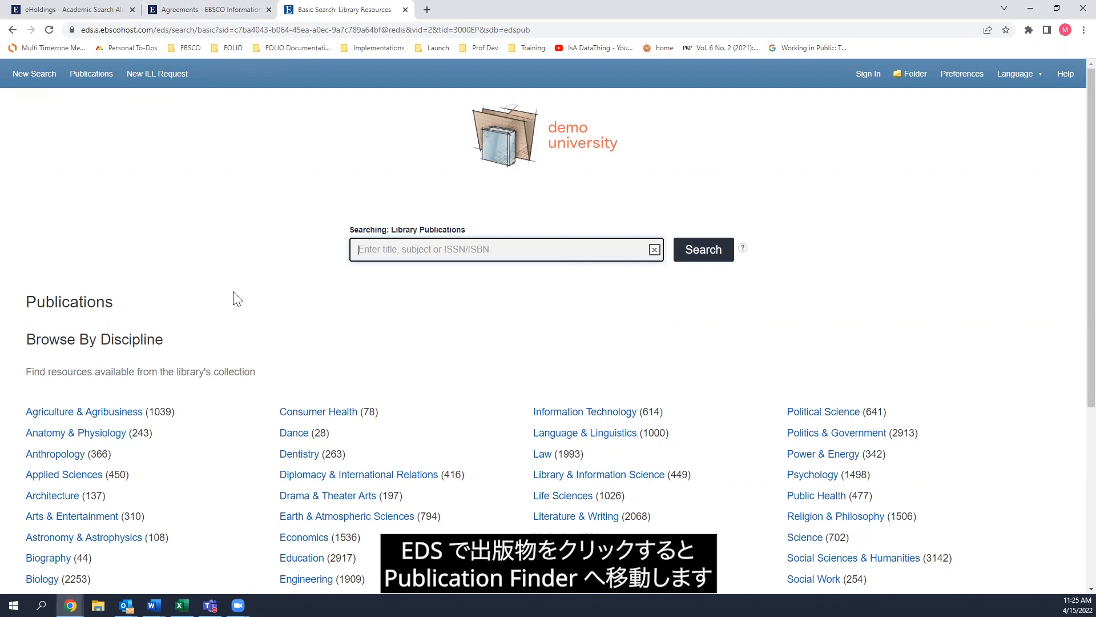
scroll(257, 311, "down", 1)
scroll(270, 312, "down", 2)
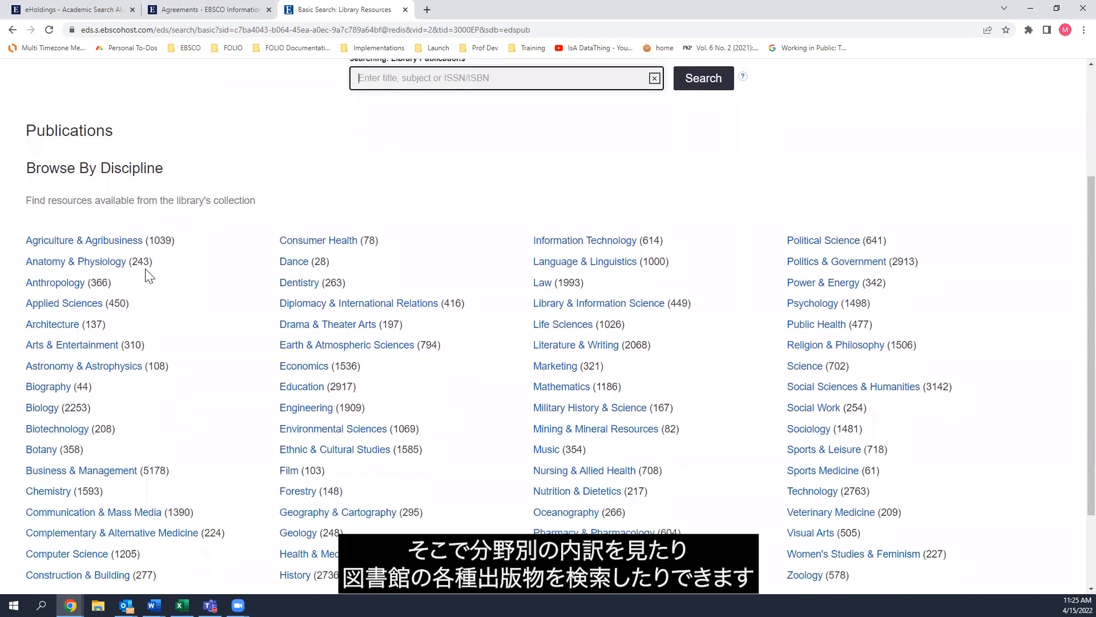
scroll(341, 299, "up", 3)
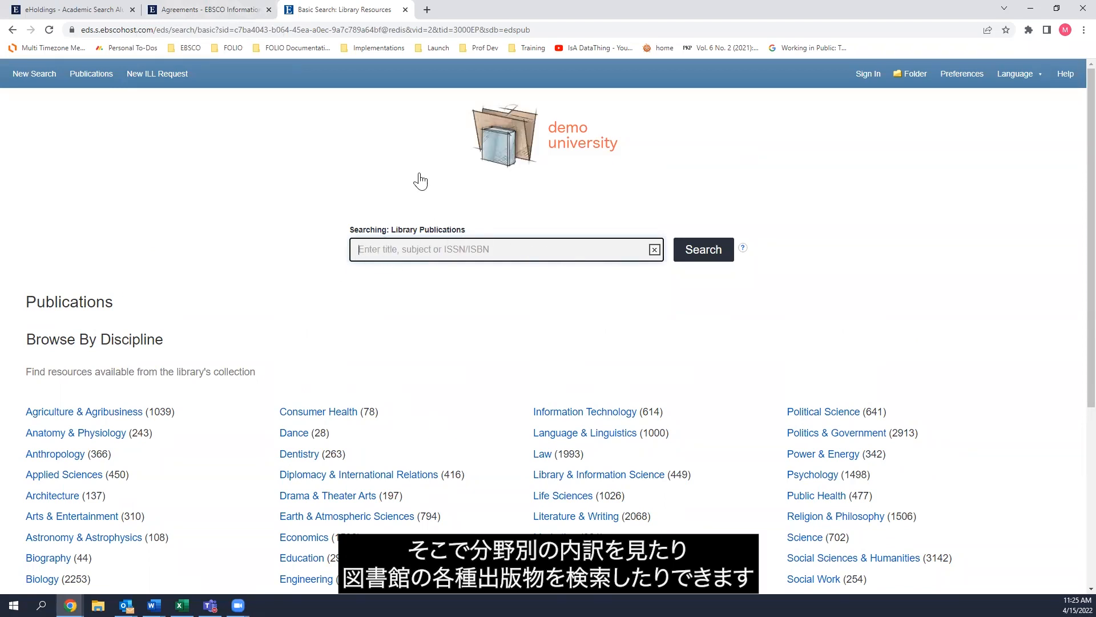
Step: Compare the package's selected medicine titles in eHoldings with the publication search in EBSCO Discovery Service
left_click(96, 11)
scroll(330, 317, "up", 3)
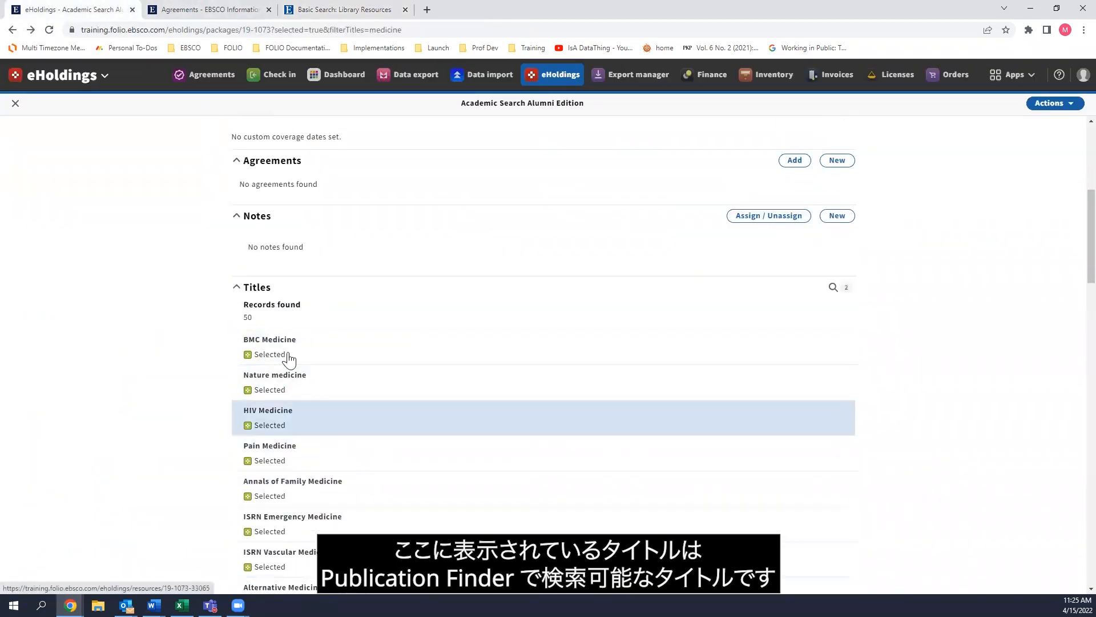
left_click(320, 11)
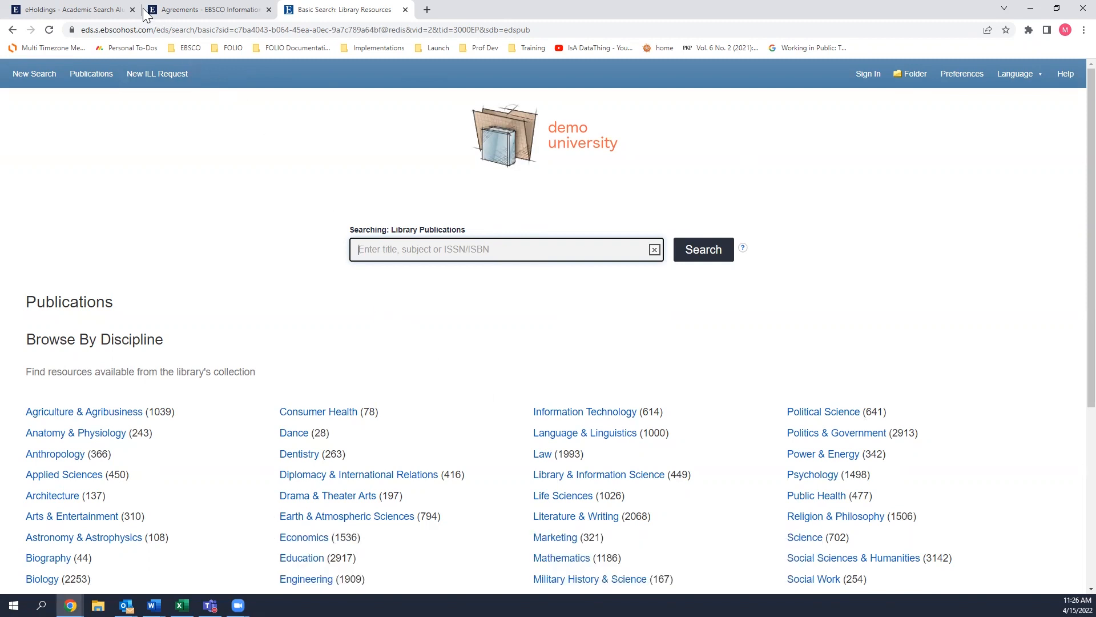
Step: Return to the package's filtered titles in eHoldings and open the BMC Medicine resource record
left_click(94, 3)
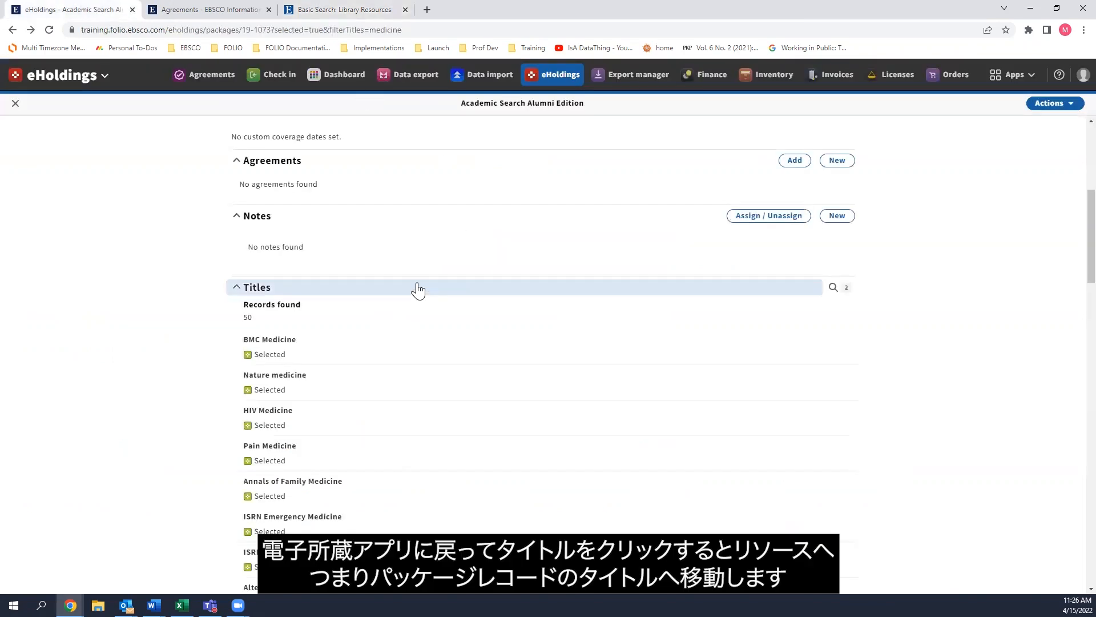
scroll(451, 323, "down", 3)
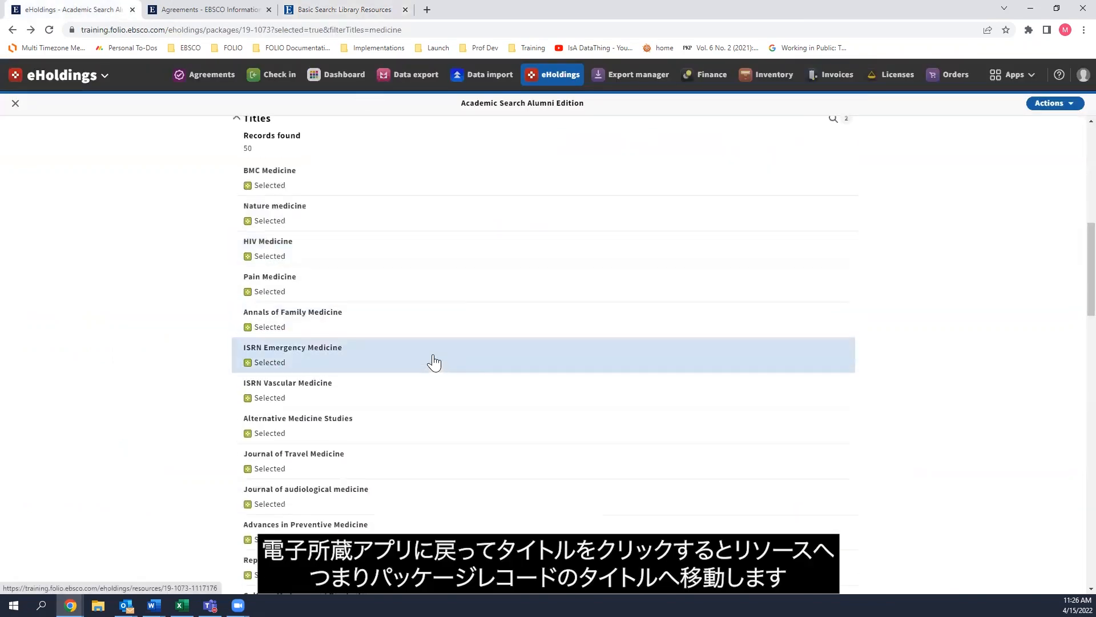
scroll(443, 326, "up", 5)
scroll(434, 334, "down", 2)
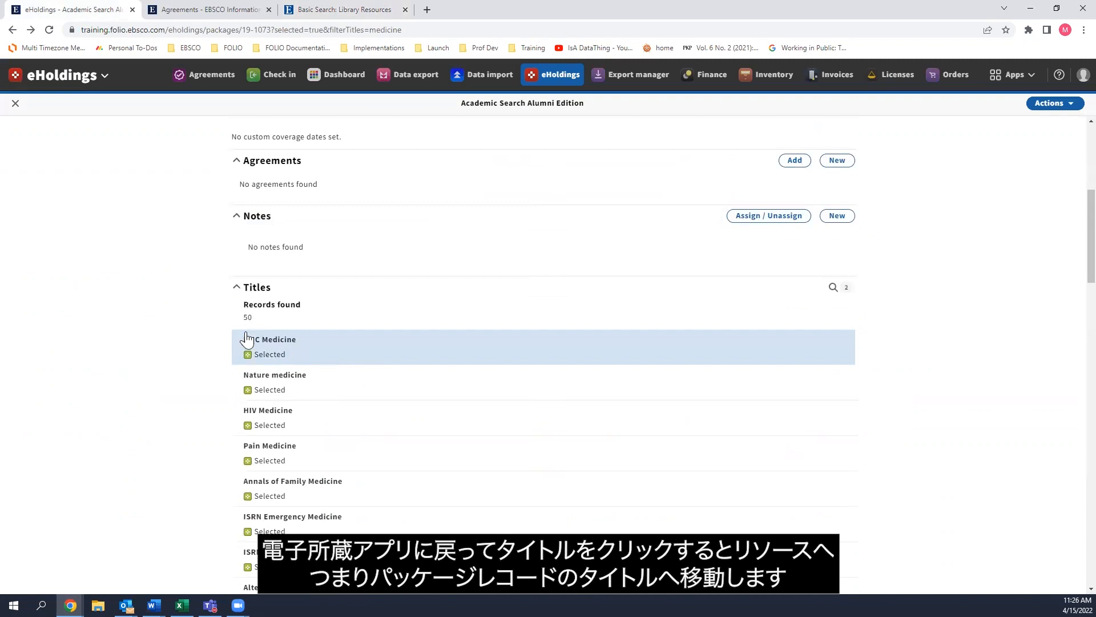
left_click(342, 351)
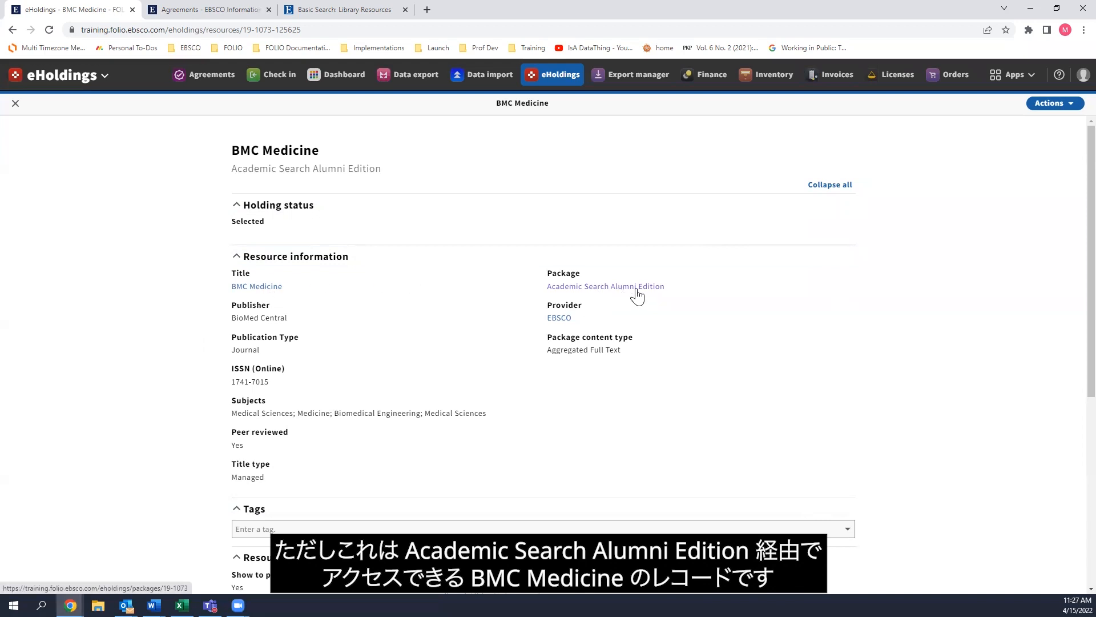
Step: Open the BMC Medicine title record from the resource and examine its title information and the packages that contain it
left_click(257, 290)
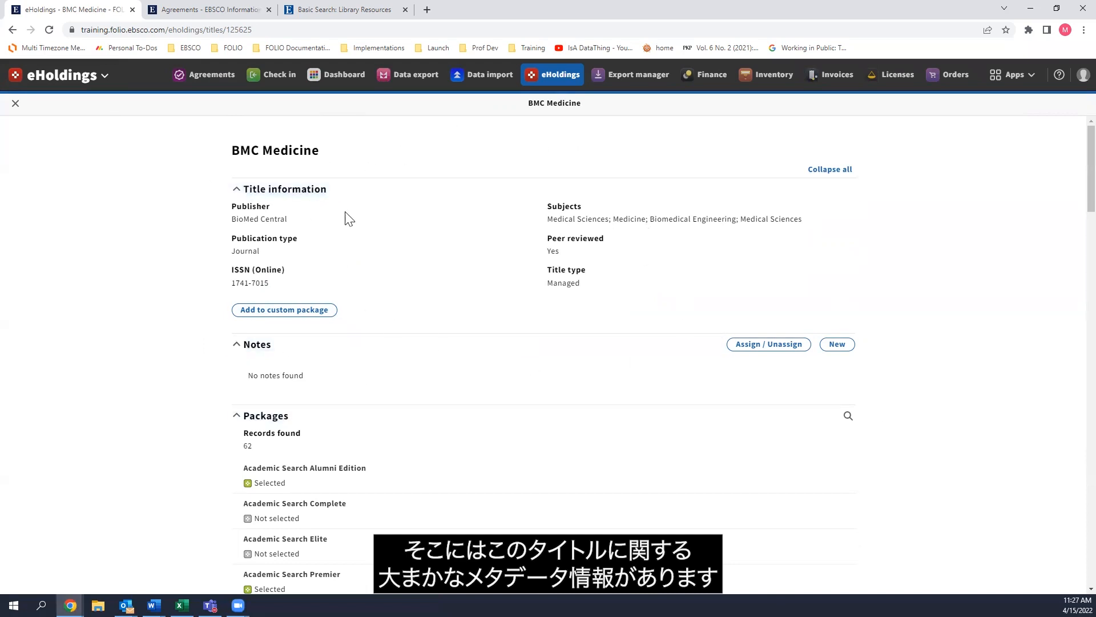
scroll(482, 389, "down", 4)
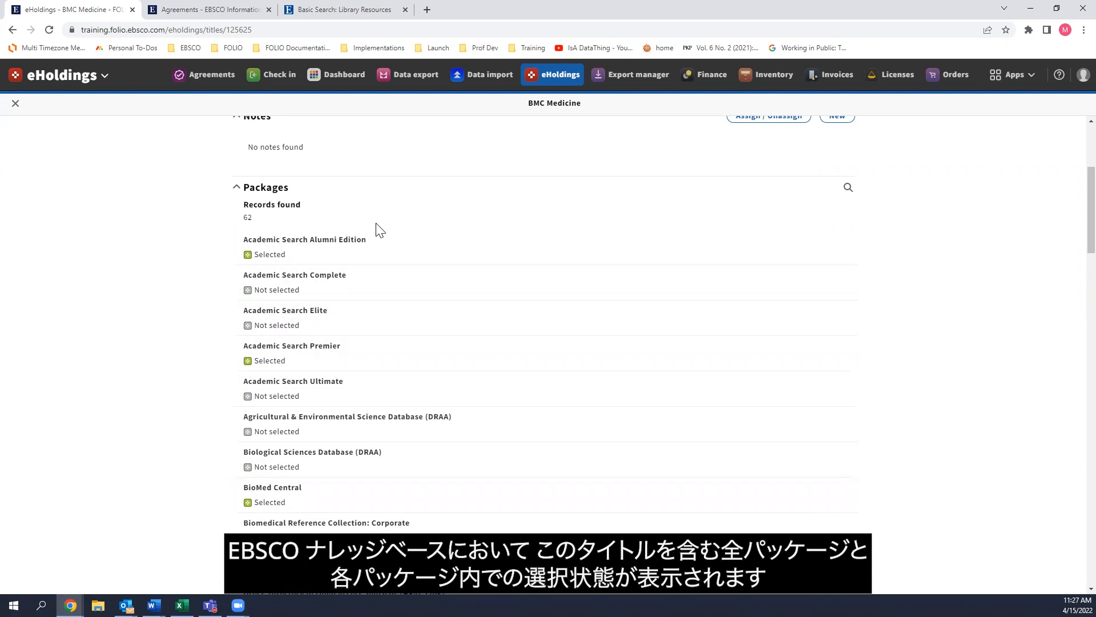
scroll(318, 242, "down", 1)
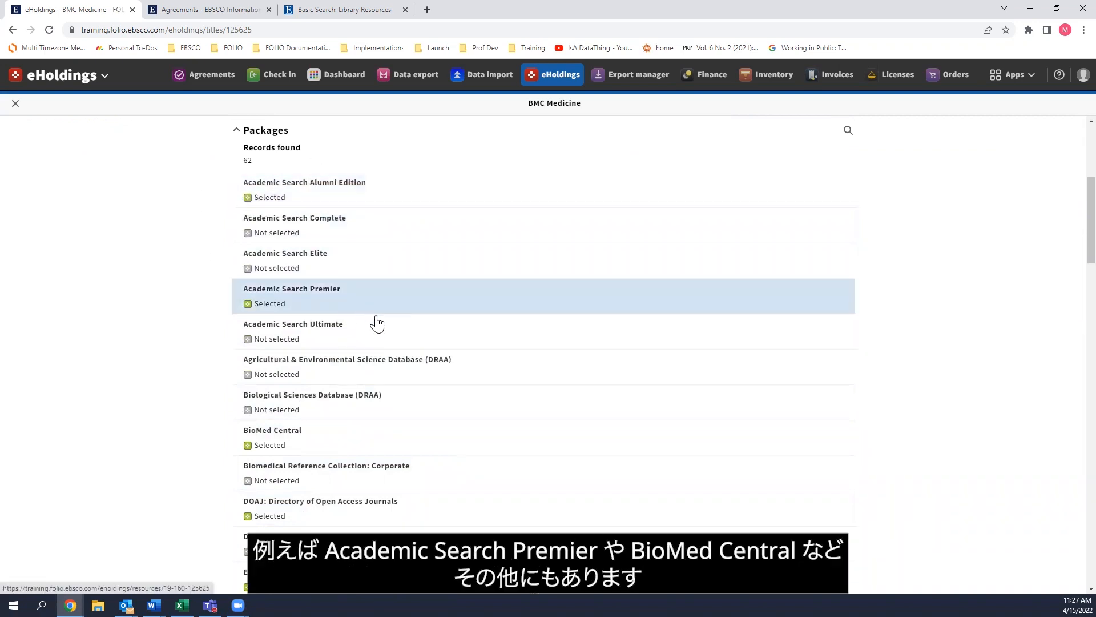
scroll(331, 394, "down", 1)
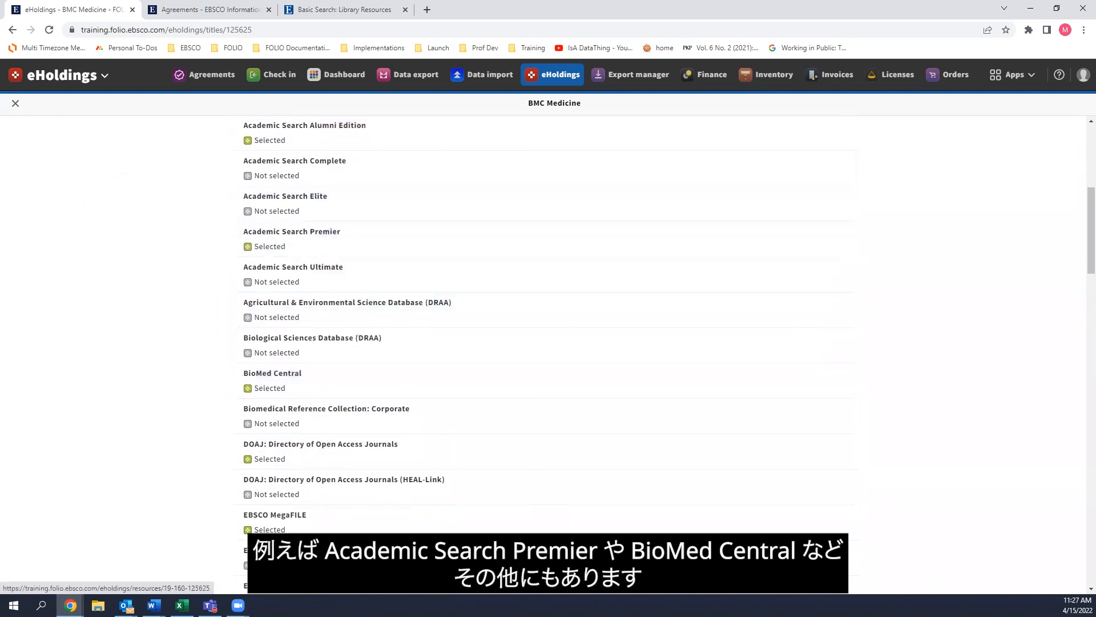
scroll(420, 428, "up", 4)
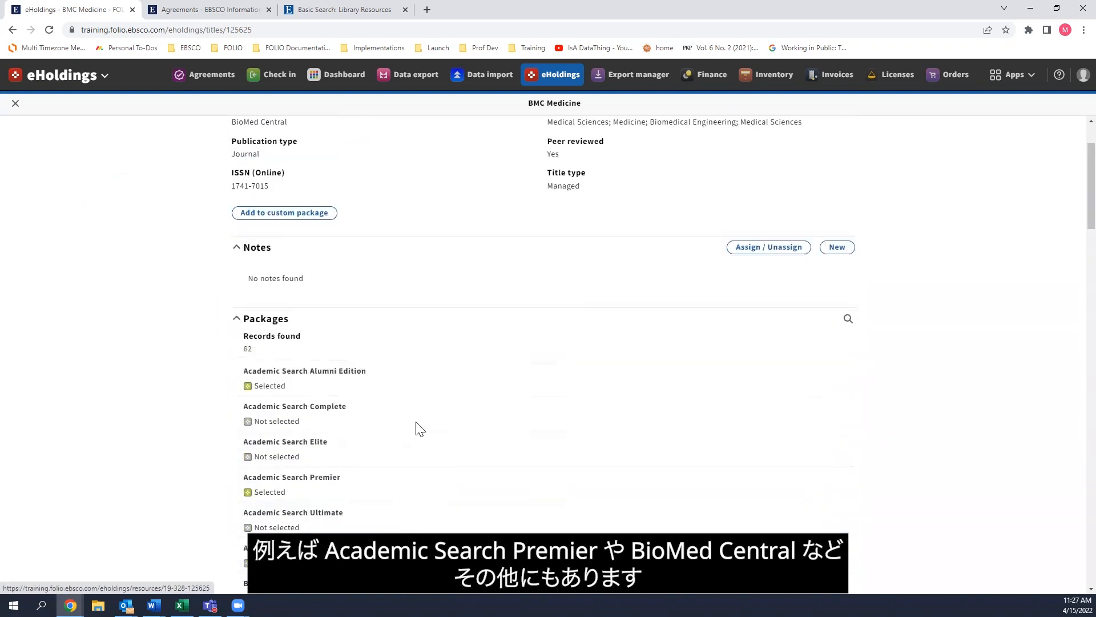
scroll(420, 428, "up", 2)
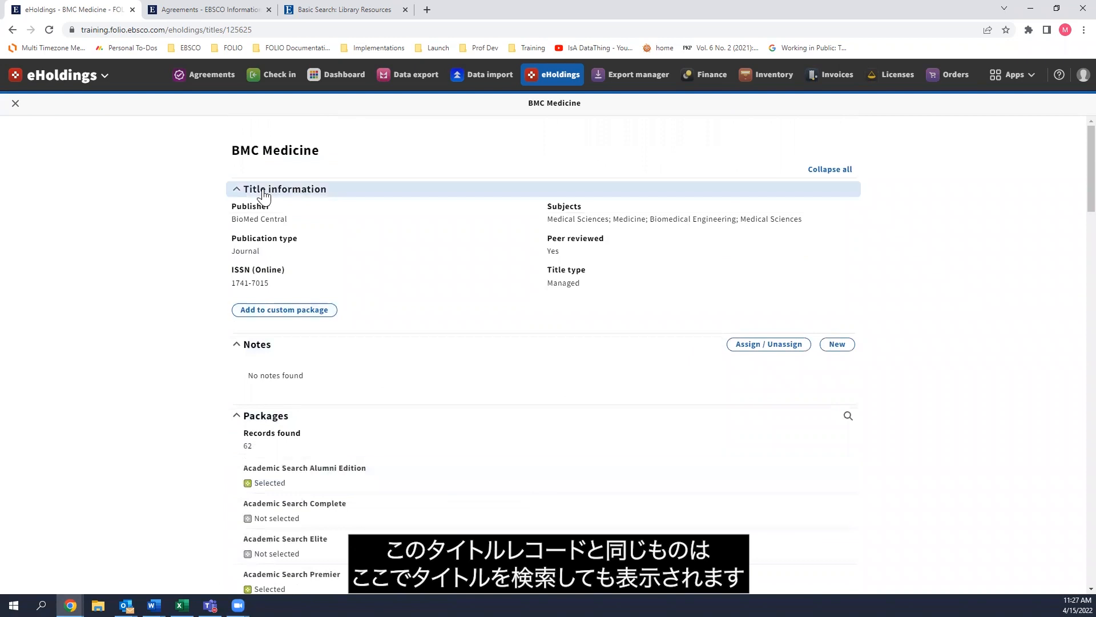
Step: Go back to the eHoldings app search, search titles for bmc medicine, and open the BMC Medicine title record
left_click(103, 79)
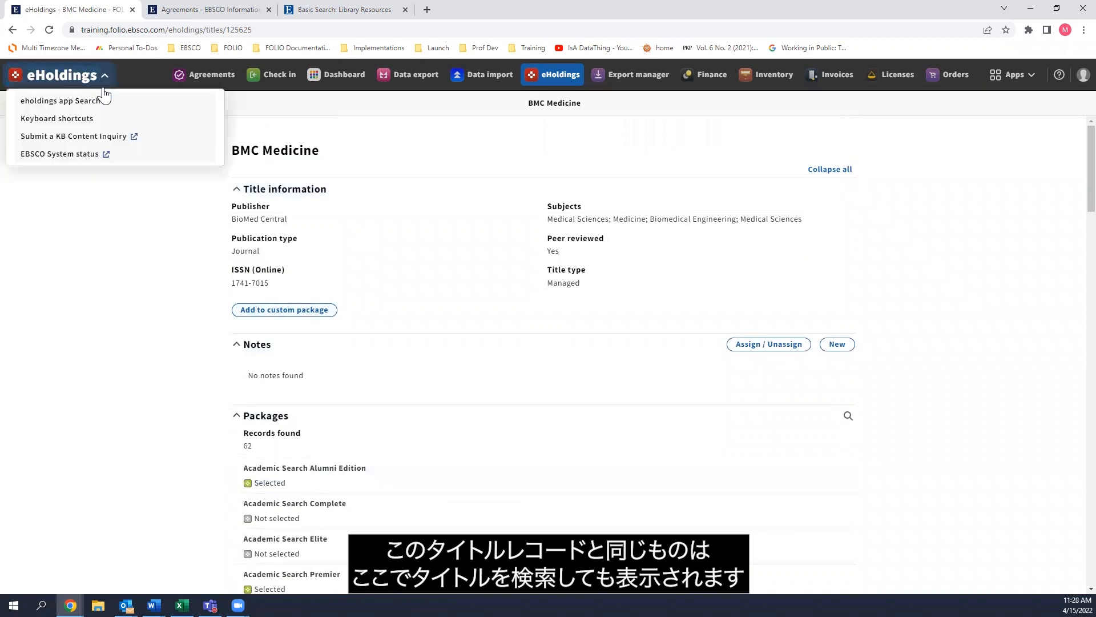
left_click(102, 101)
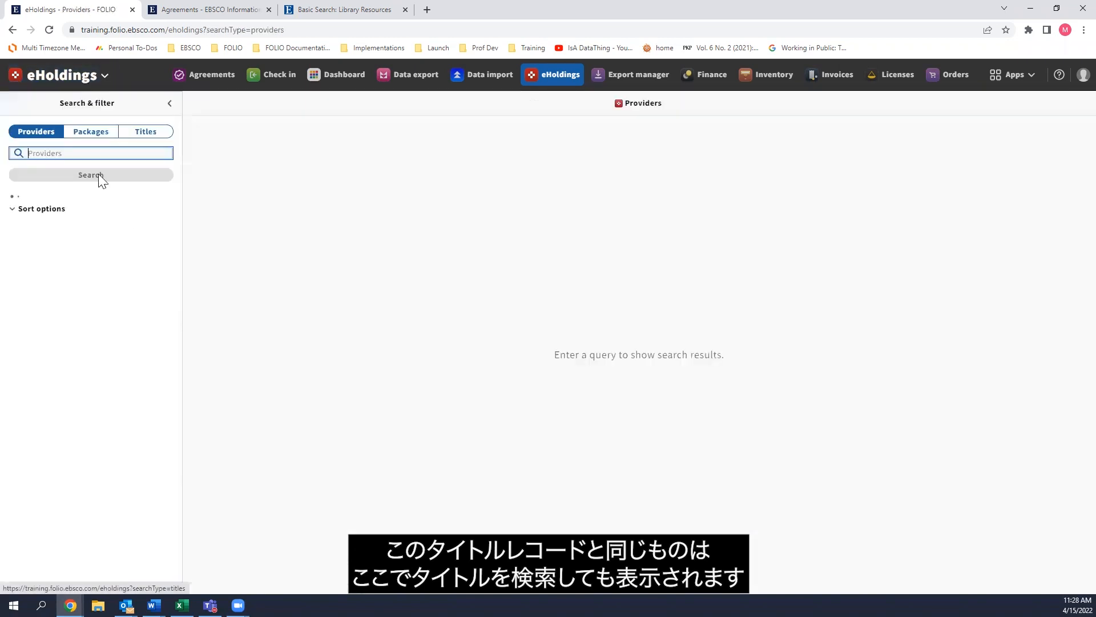
left_click(149, 135)
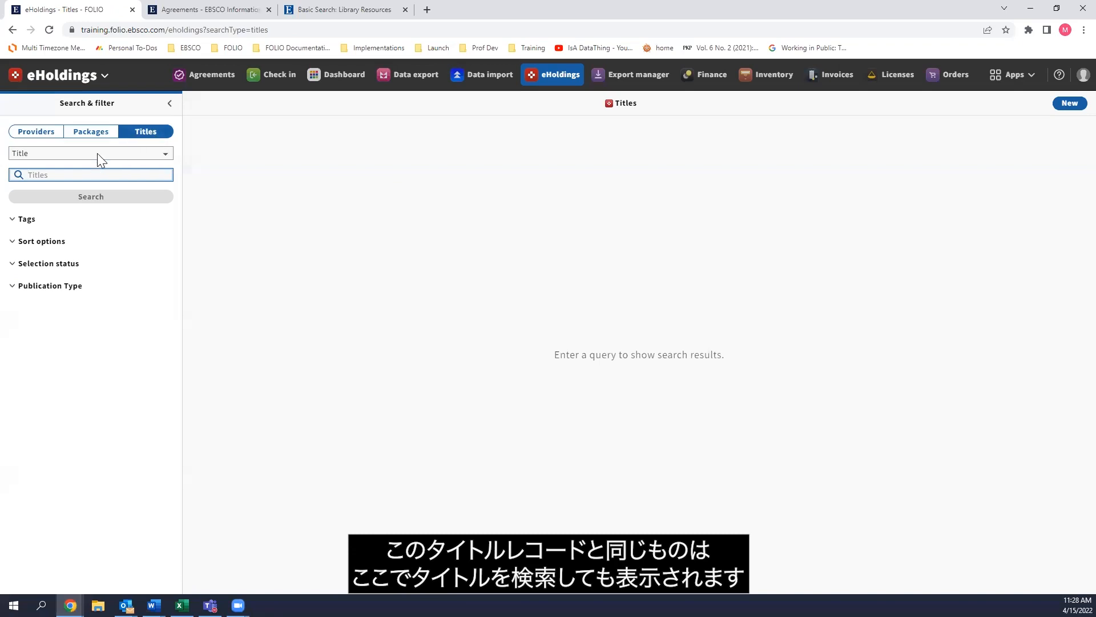
type("bmc")
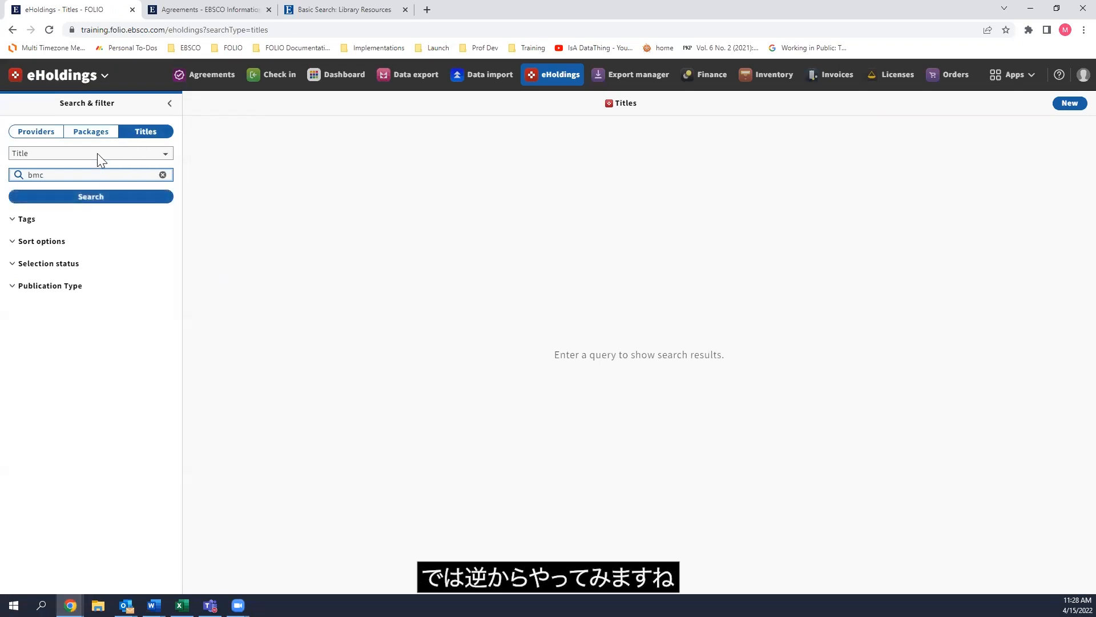
type(" medicine")
key("Return")
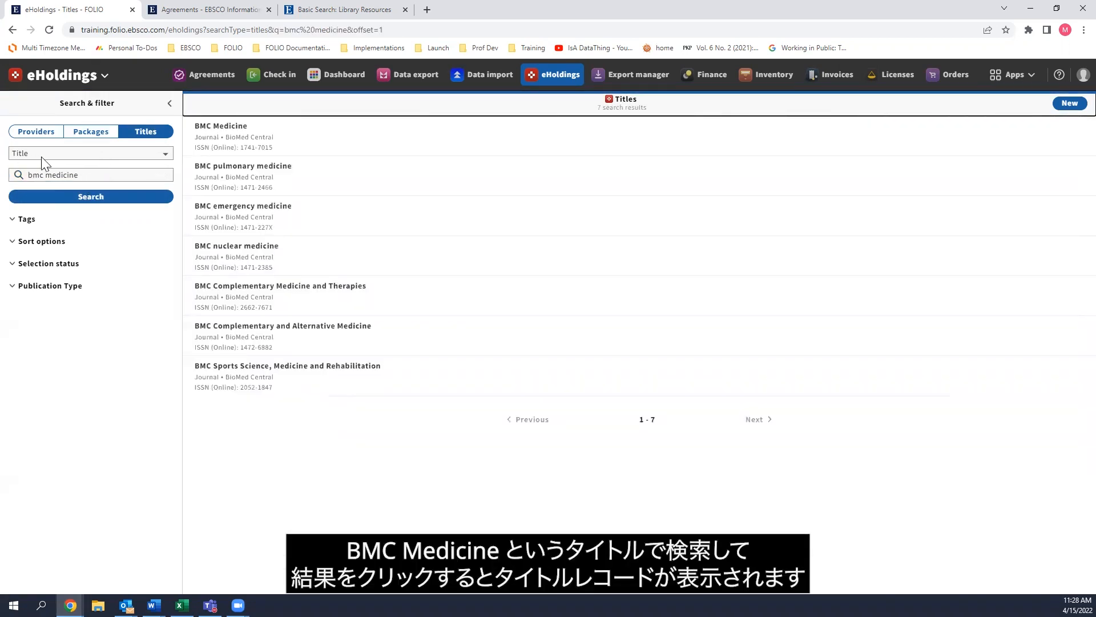
left_click(308, 147)
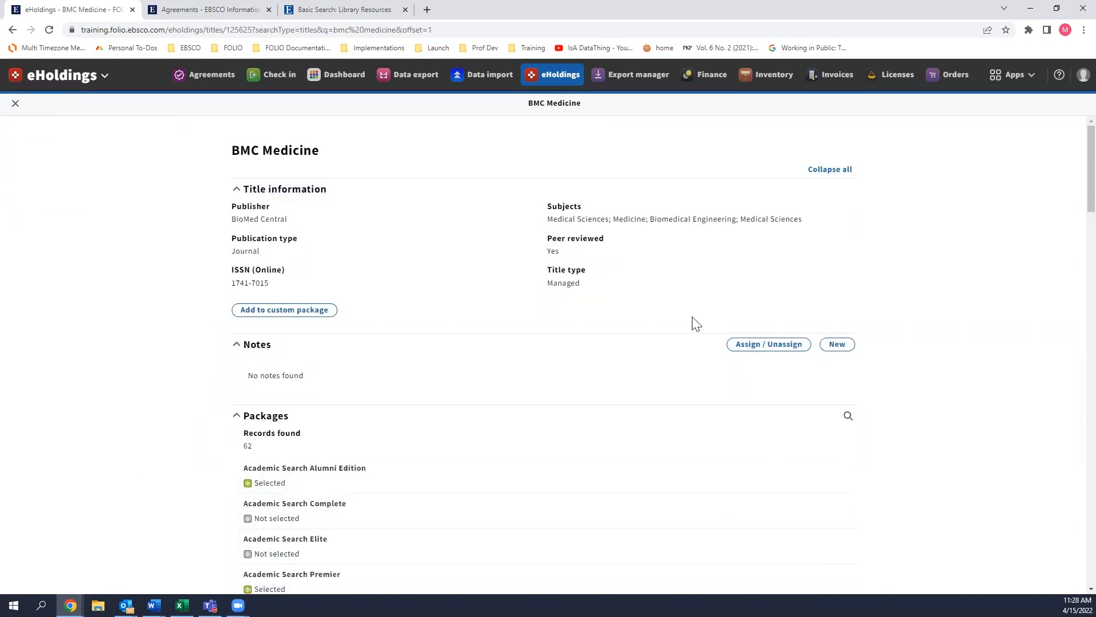
Step: Trace BMC Medicine through its Academic Search Alumni Edition resource and package records up to the EBSCO provider record
left_click(270, 489)
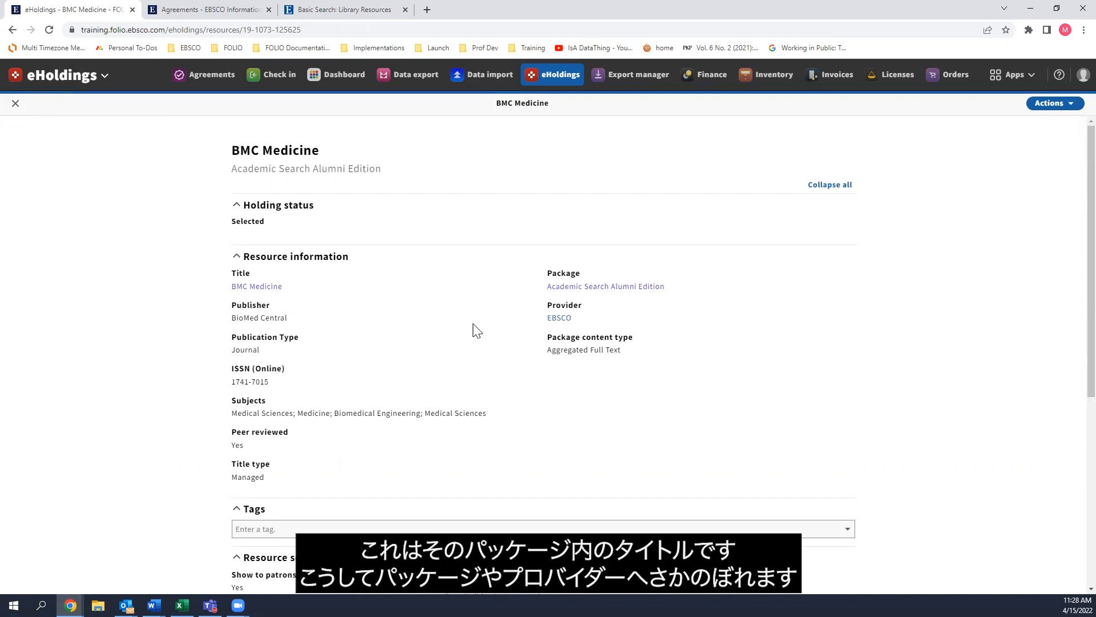
left_click(574, 290)
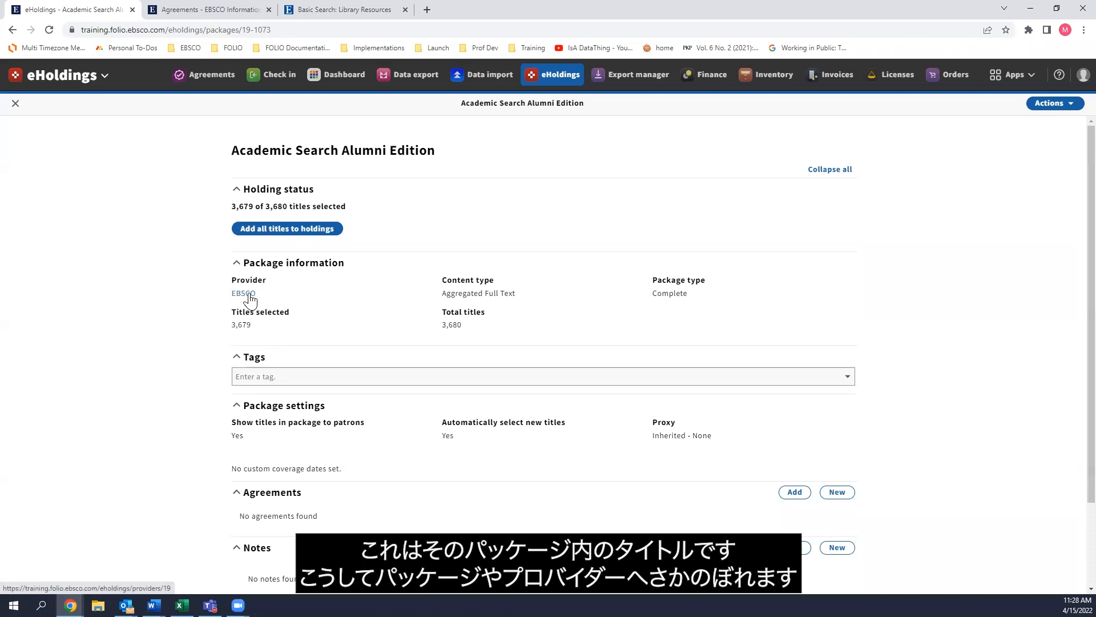
left_click(250, 294)
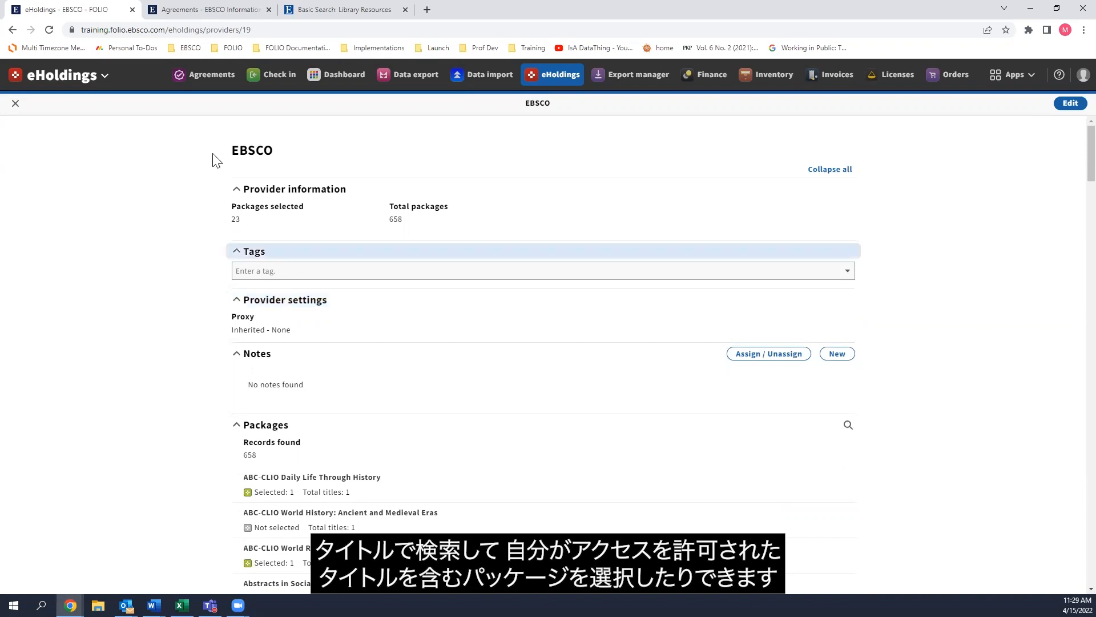
Step: Open the EBSCO System status page from eHoldings and review the status of the listed services
left_click(82, 80)
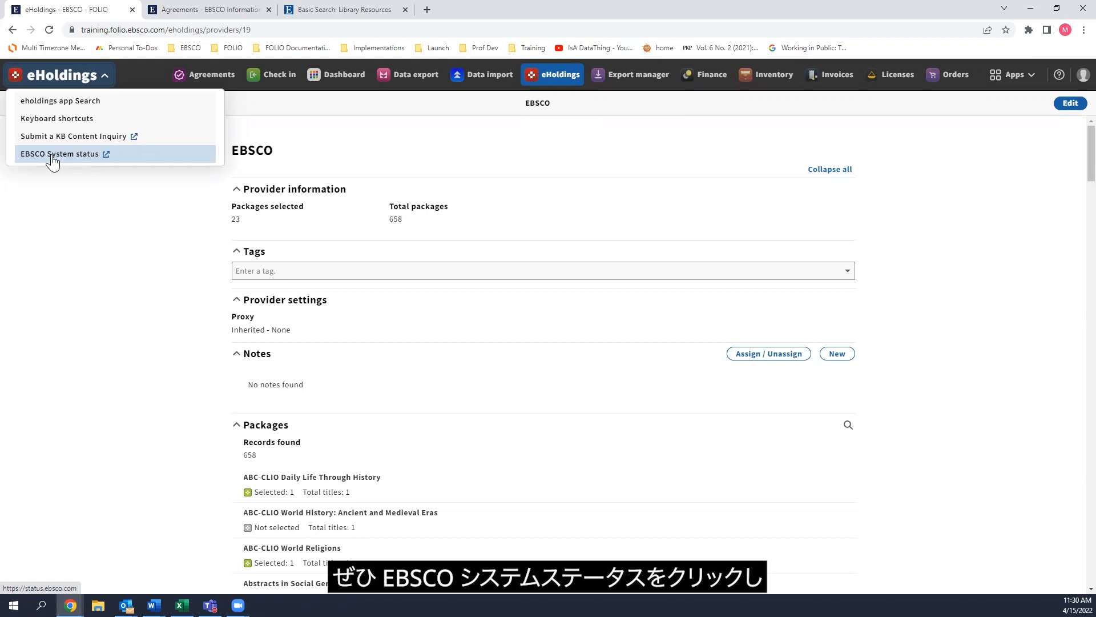
left_click(53, 155)
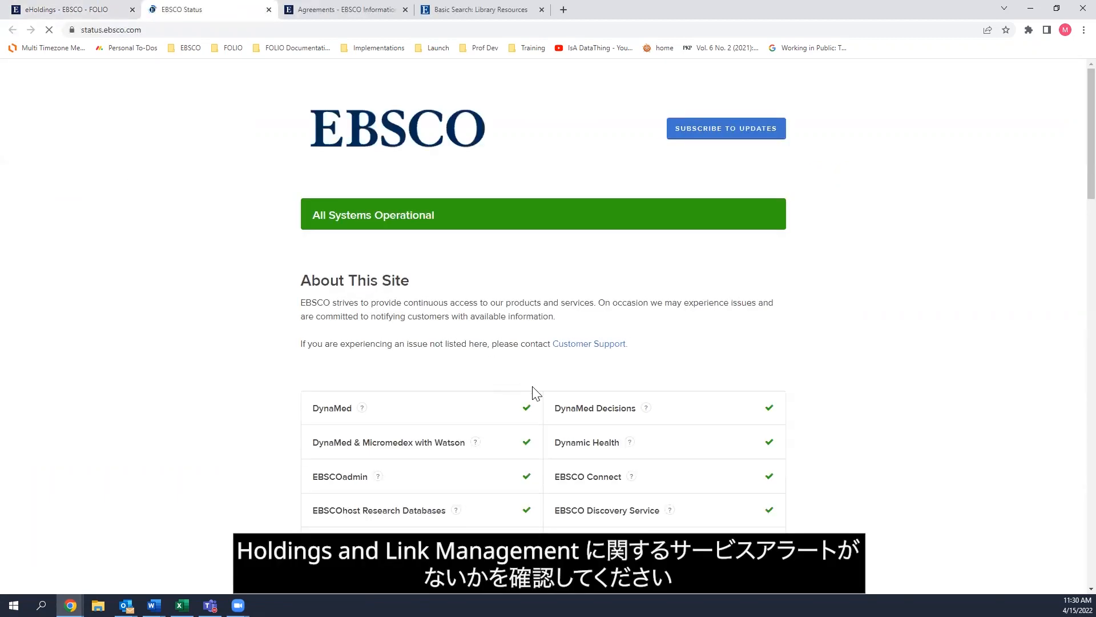
scroll(534, 393, "down", 3)
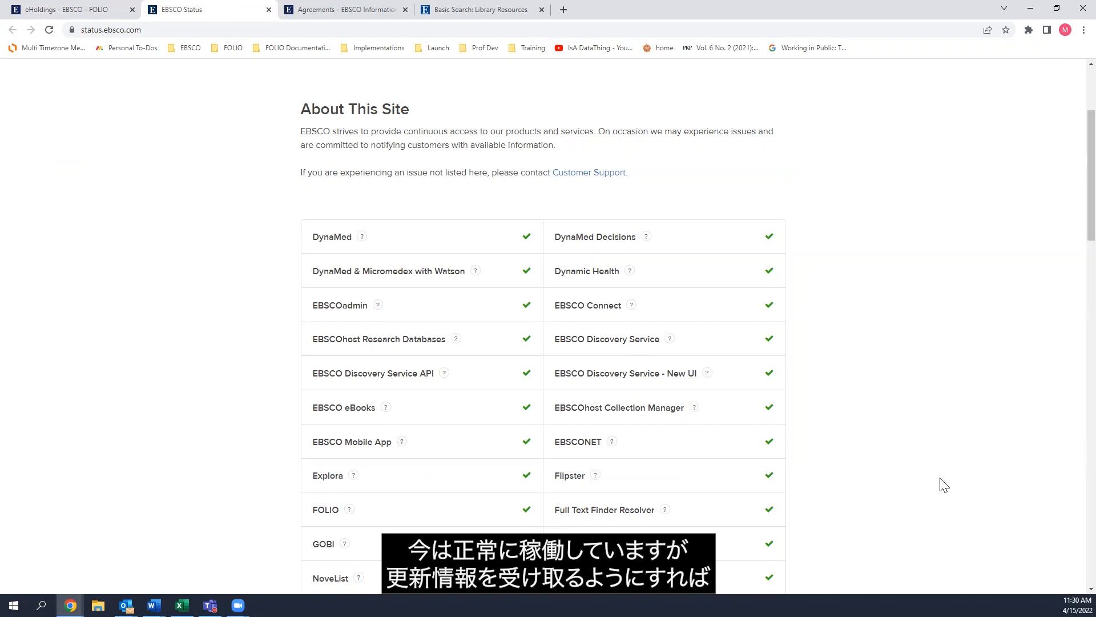
scroll(944, 482, "up", 3)
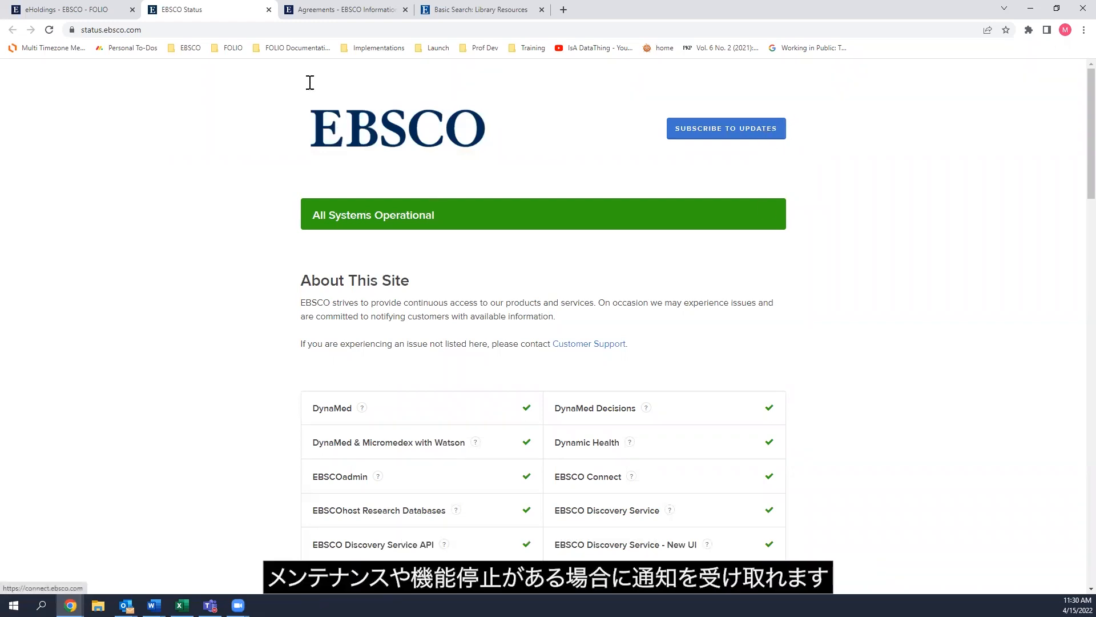
Step: Close the EBSCO status page, search eHoldings providers for alexander street, and open the Alexander Street provider record
left_click(268, 9)
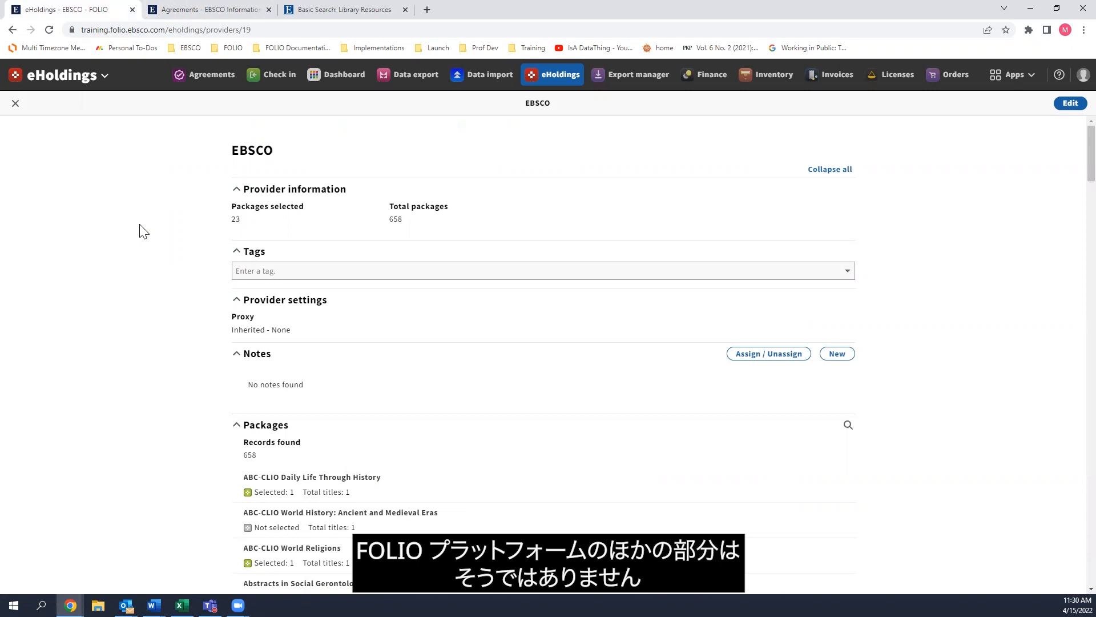
left_click(89, 77)
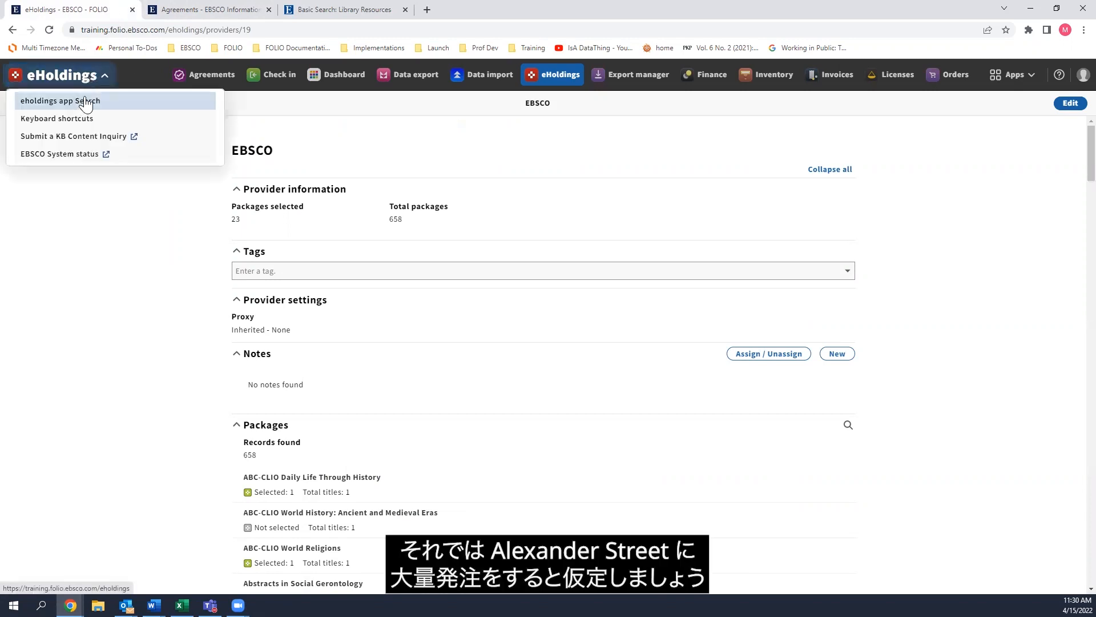
left_click(92, 108)
type("alexander street")
key("Return")
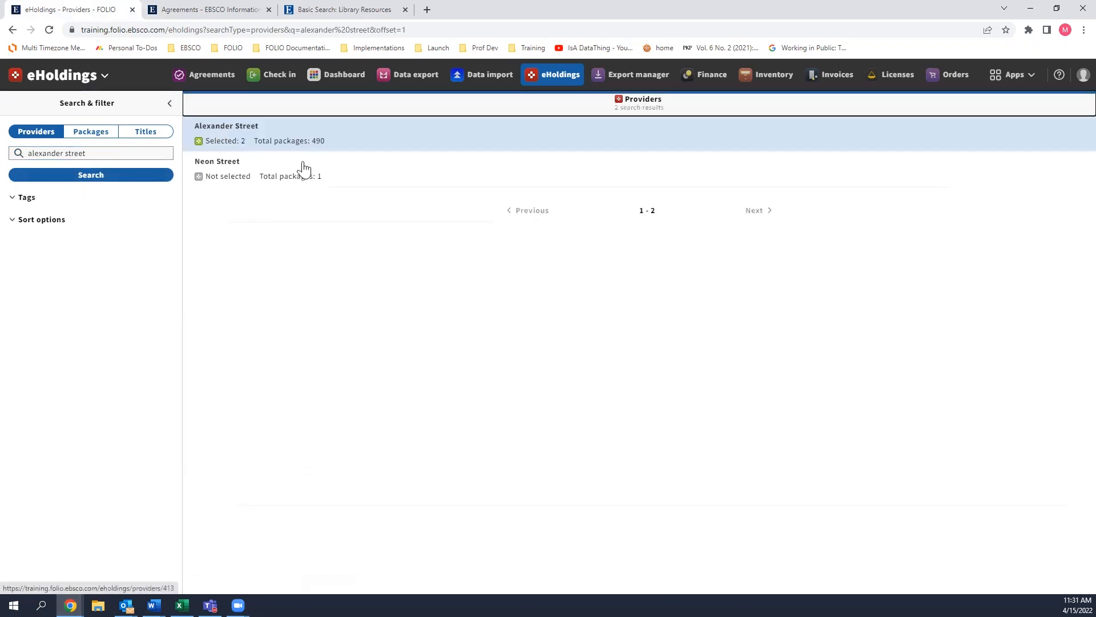
left_click(354, 146)
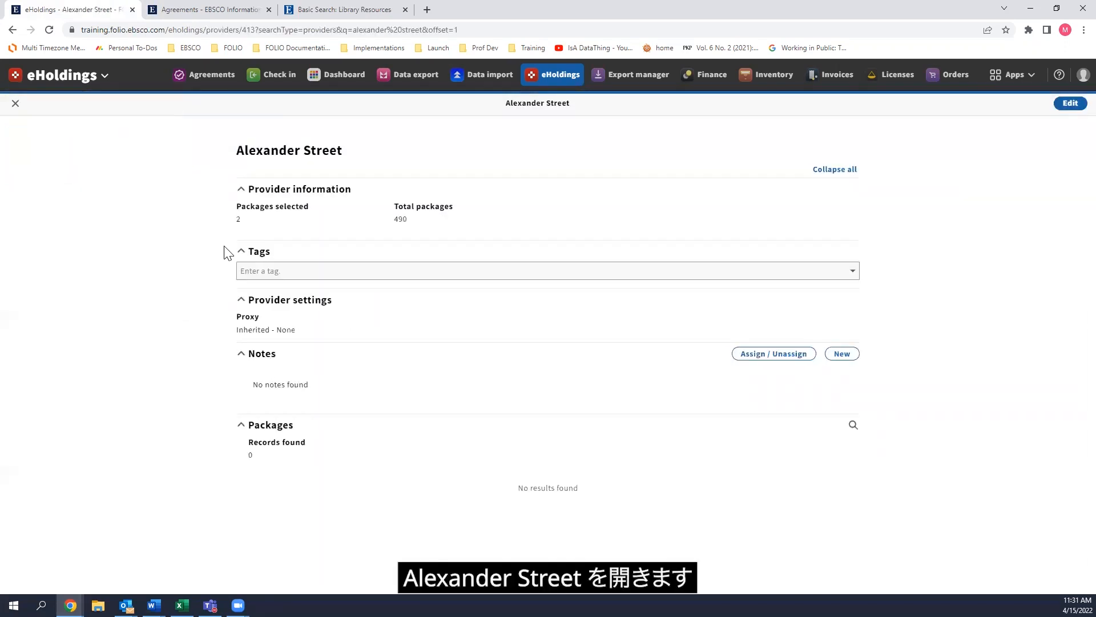
Step: Open the Alexander Street Drama package from the provider's package list and add the package with all titles to holdings
scroll(518, 422, "down", 5)
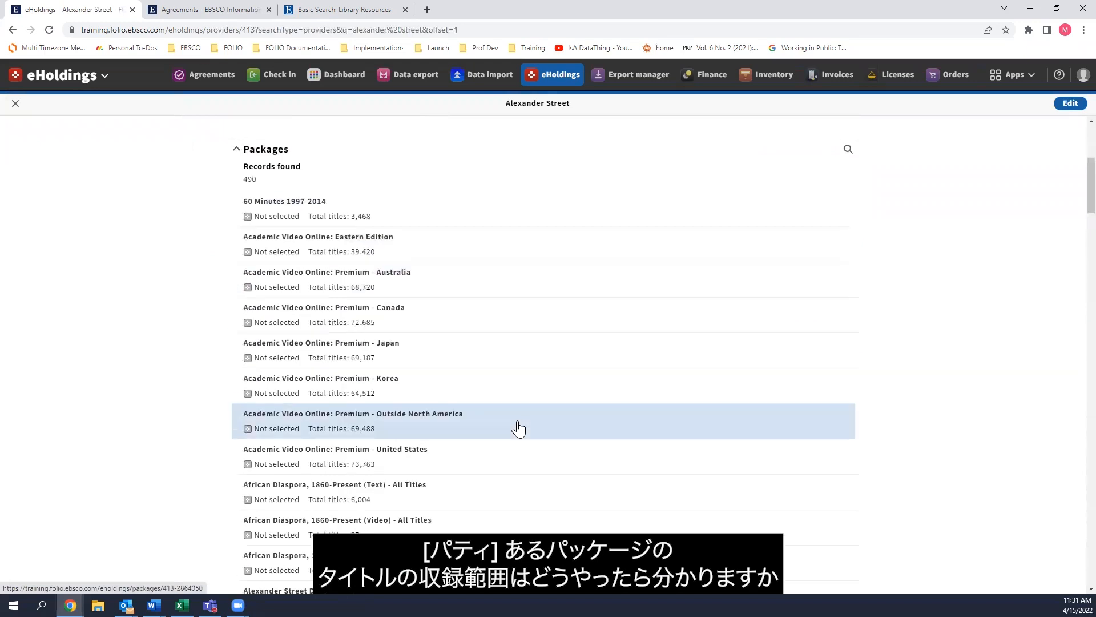
scroll(519, 428, "up", 3)
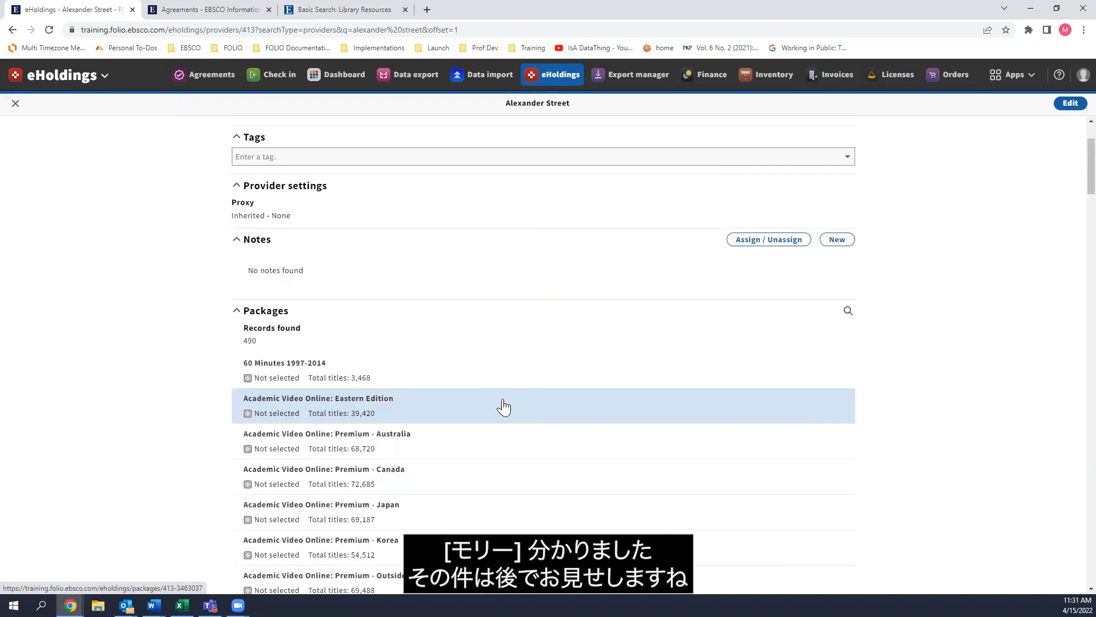
scroll(322, 314, "down", 2)
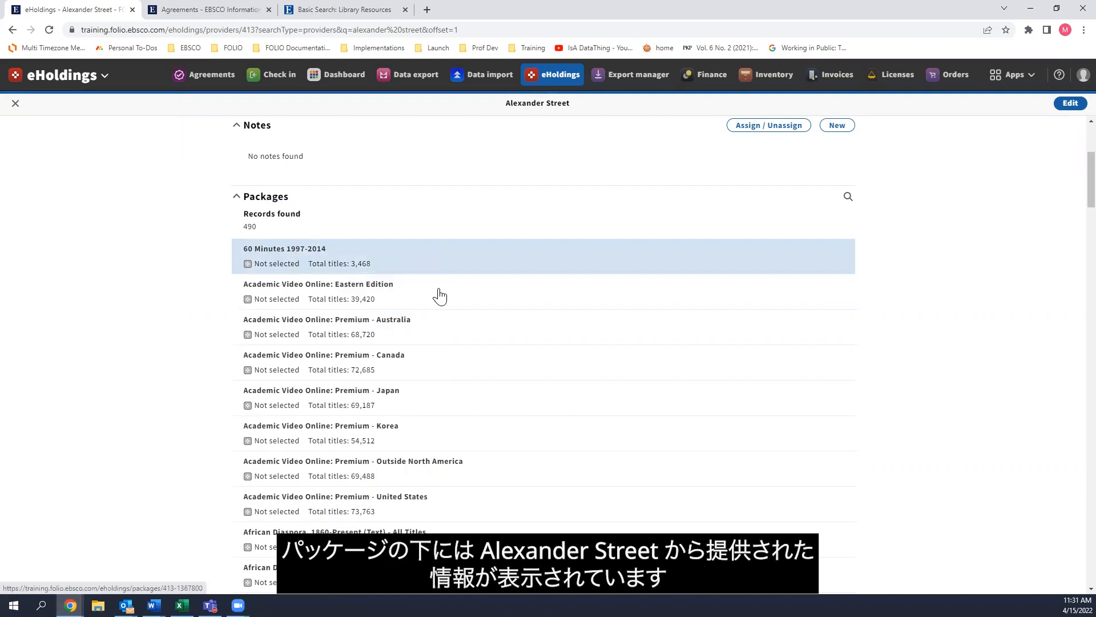
scroll(474, 363, "up", 1)
scroll(473, 368, "up", 4)
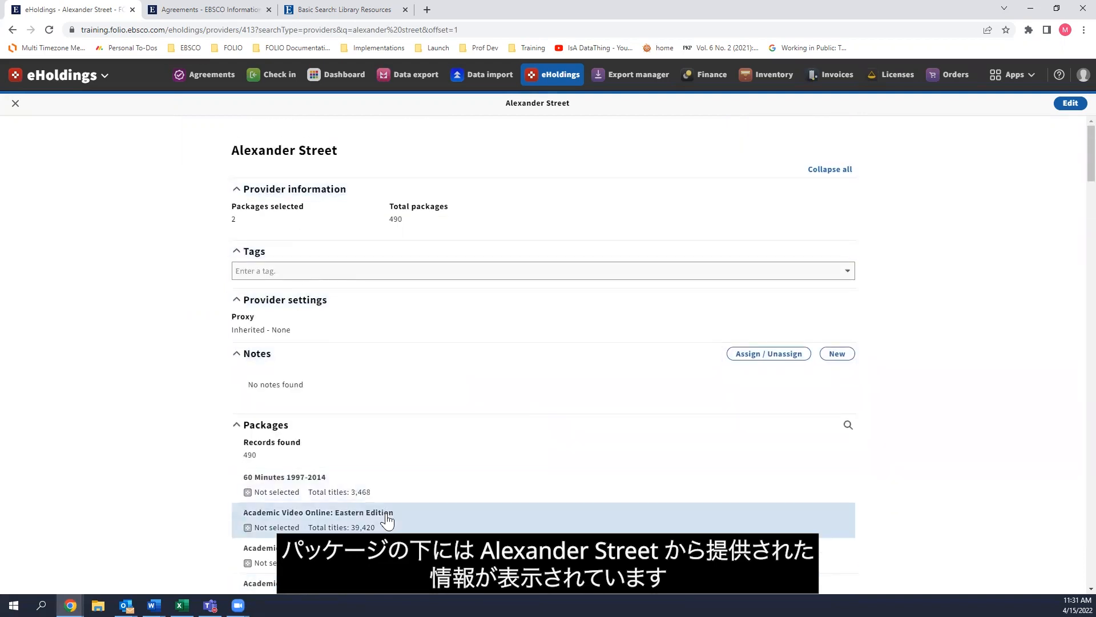
scroll(354, 392, "down", 6)
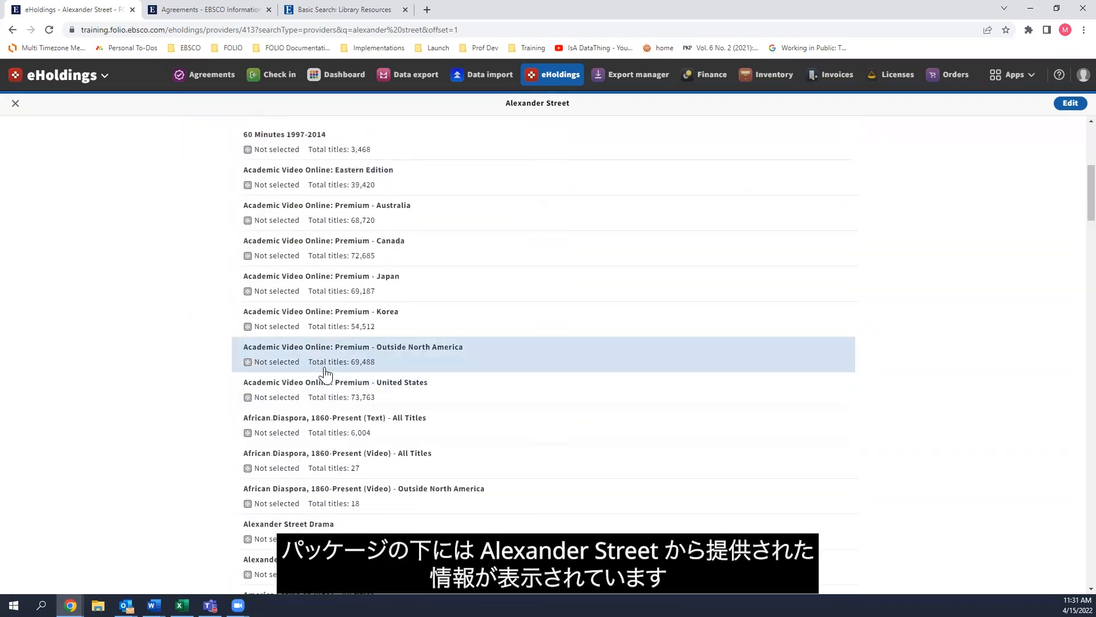
scroll(326, 376, "down", 1)
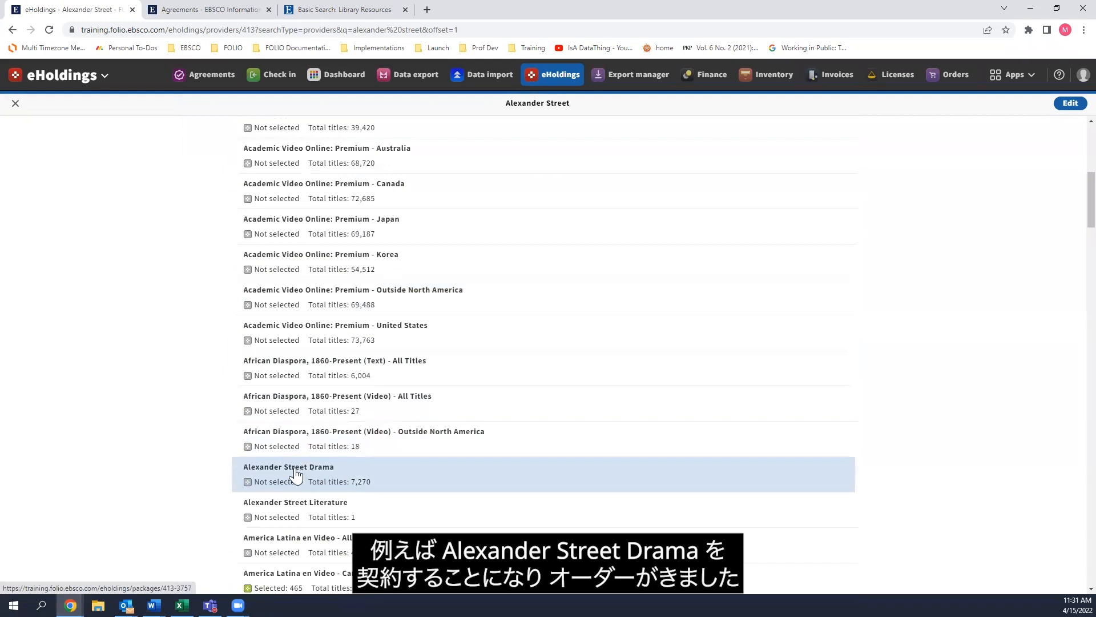
left_click(351, 484)
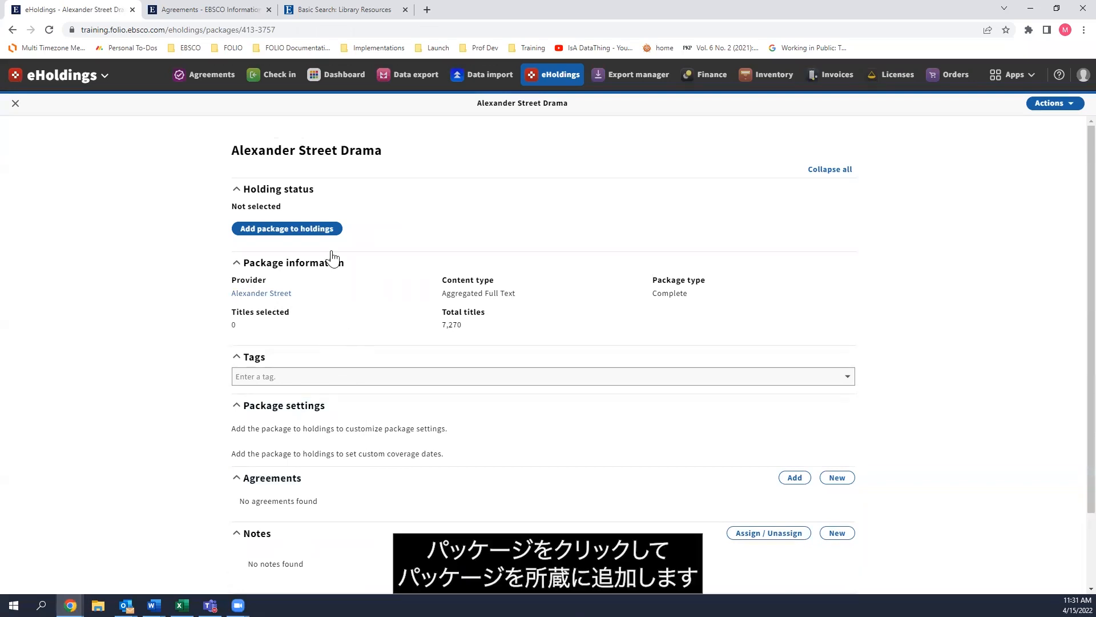
left_click(286, 229)
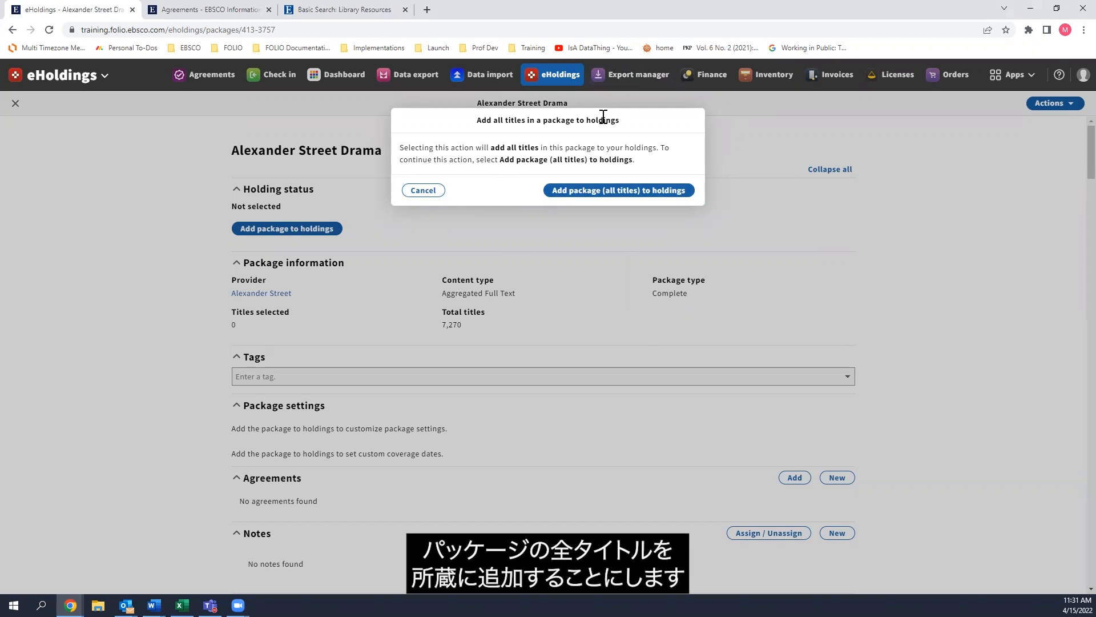
left_click(615, 192)
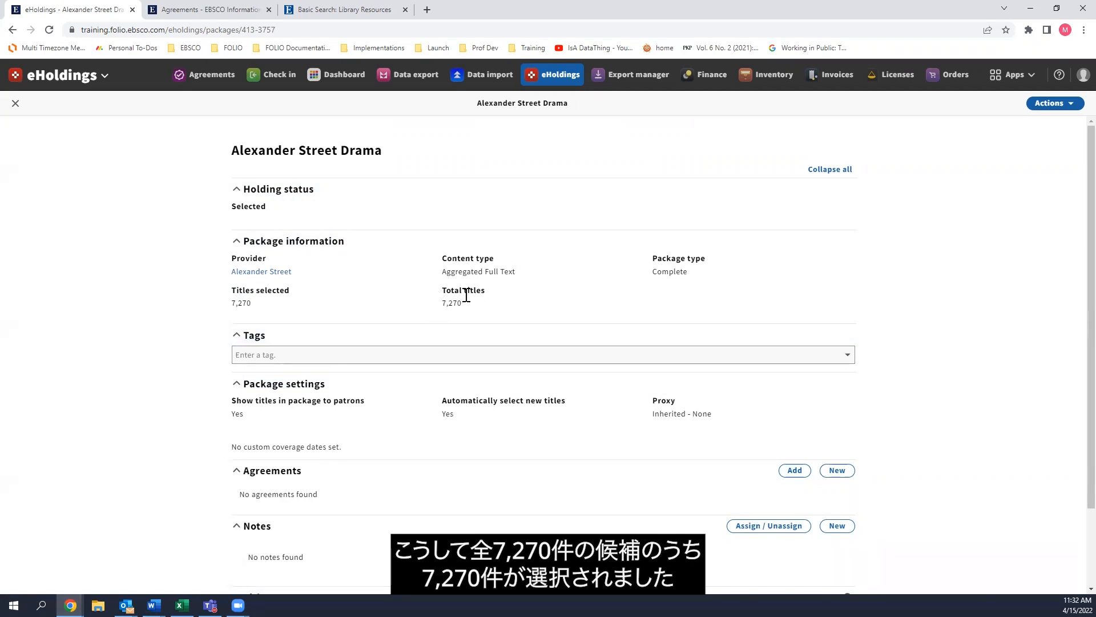
Step: Review the Alexander Street Drama package record, reload it, and look through its list of titles and their selection status
scroll(443, 464, "down", 2)
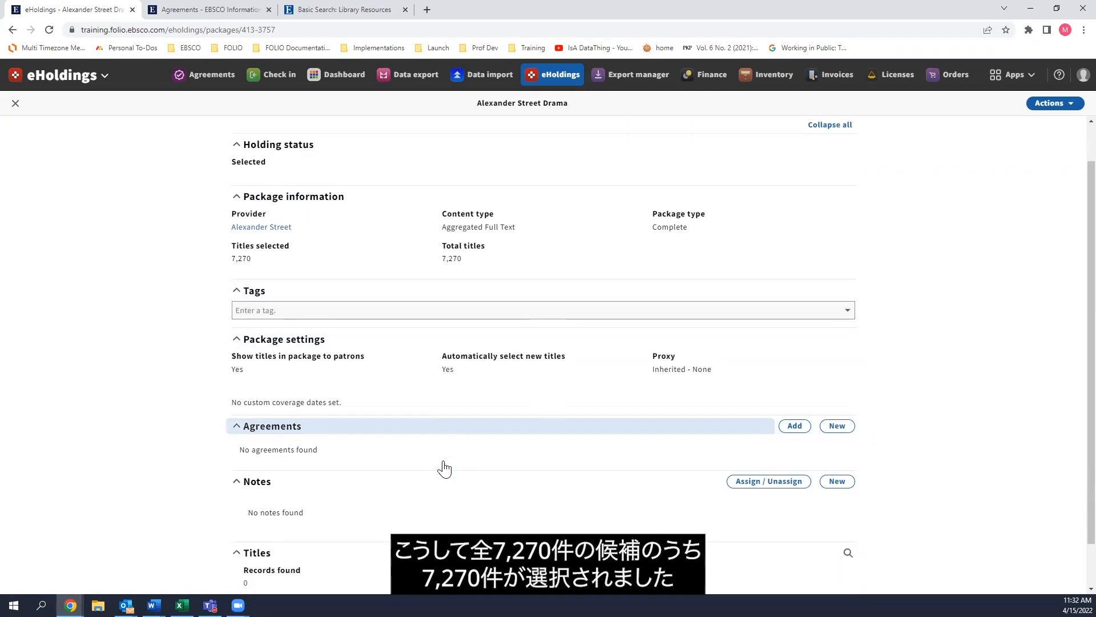
scroll(710, 457, "up", 2)
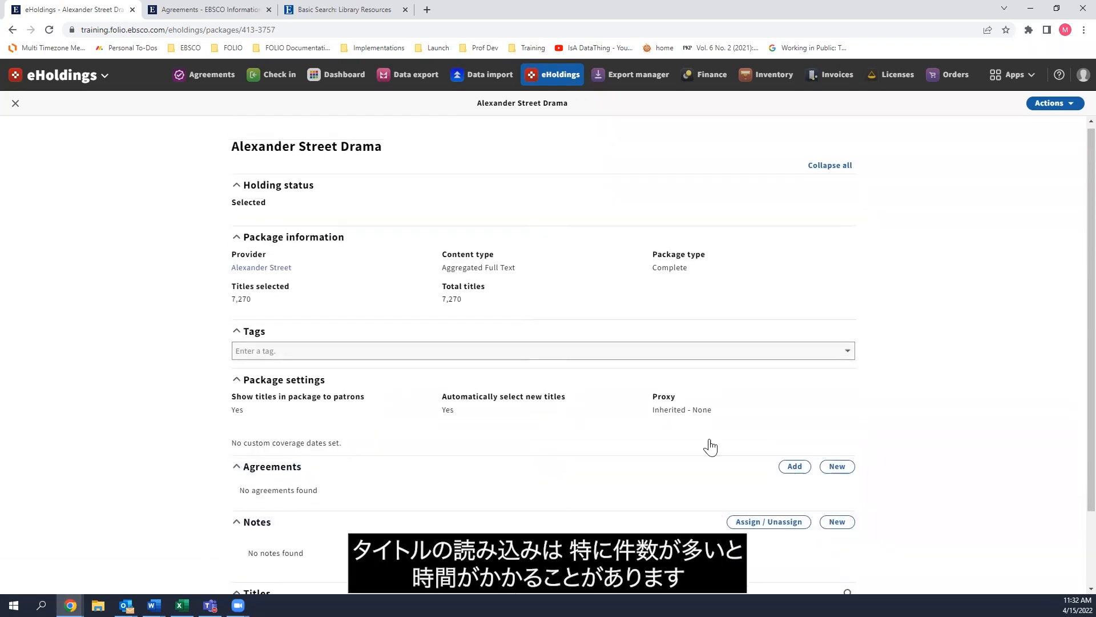
scroll(712, 445, "down", 2)
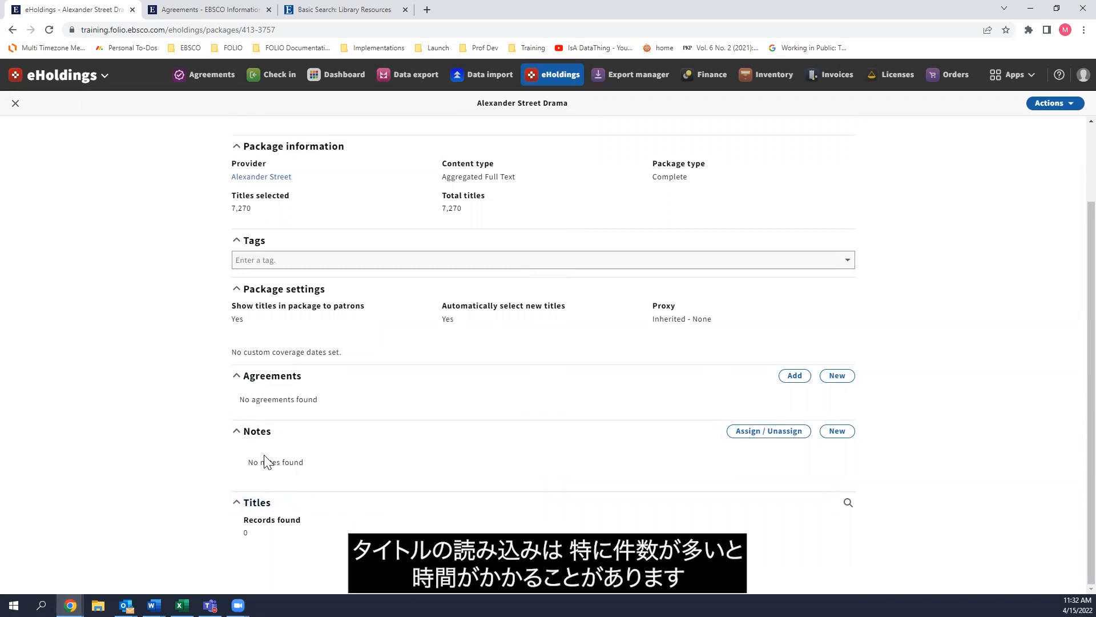
left_click(49, 29)
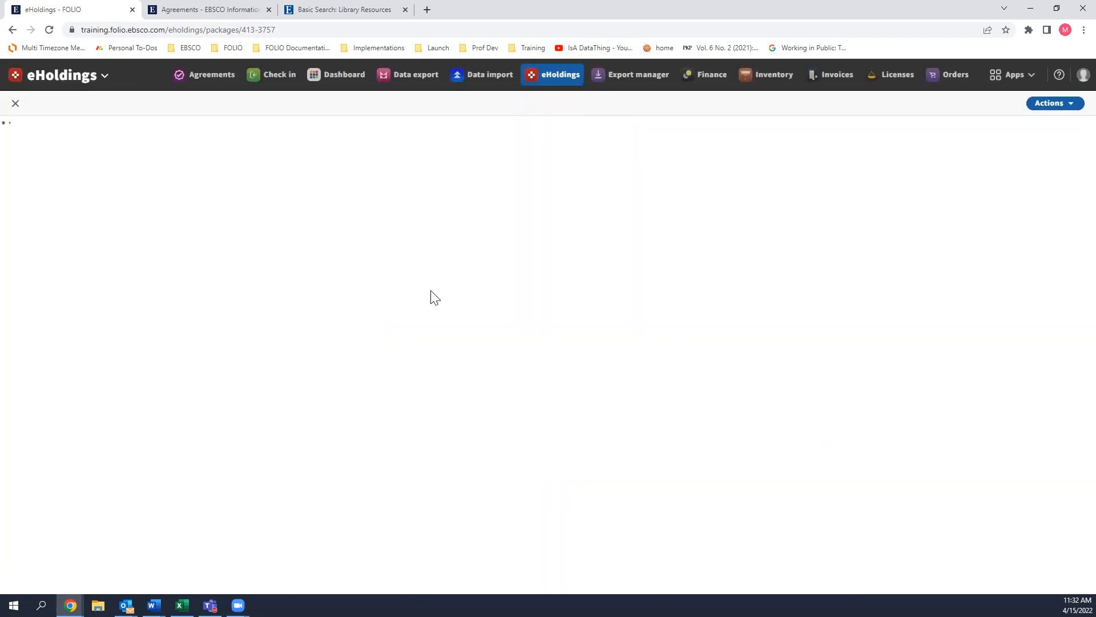
scroll(340, 469, "down", 2)
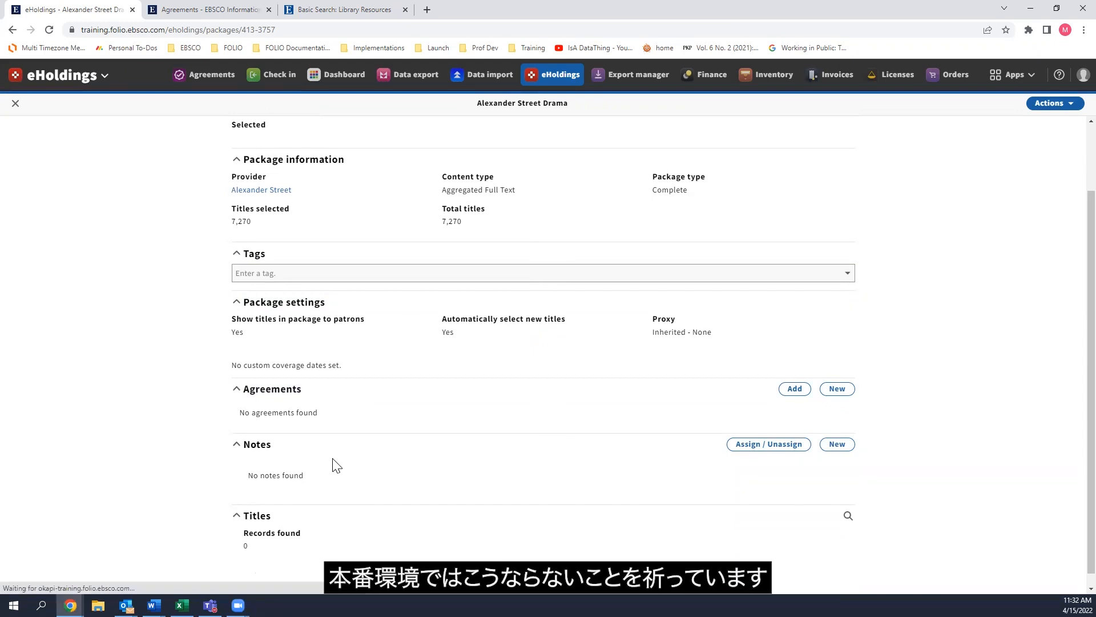
scroll(330, 462, "down", 5)
scroll(325, 477, "up", 4)
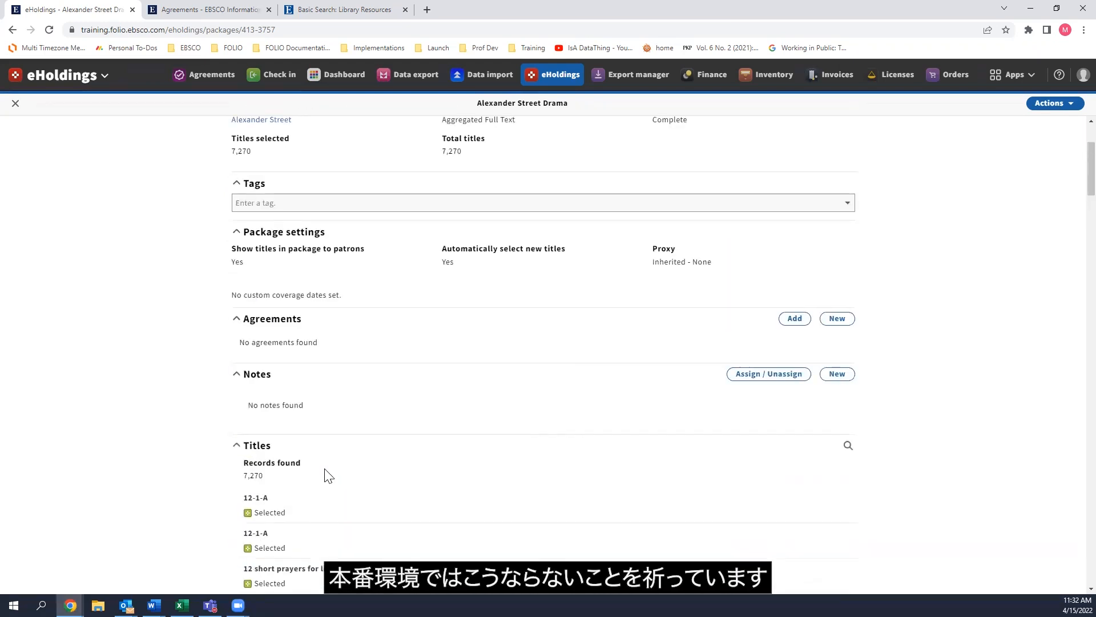
scroll(348, 465, "down", 2)
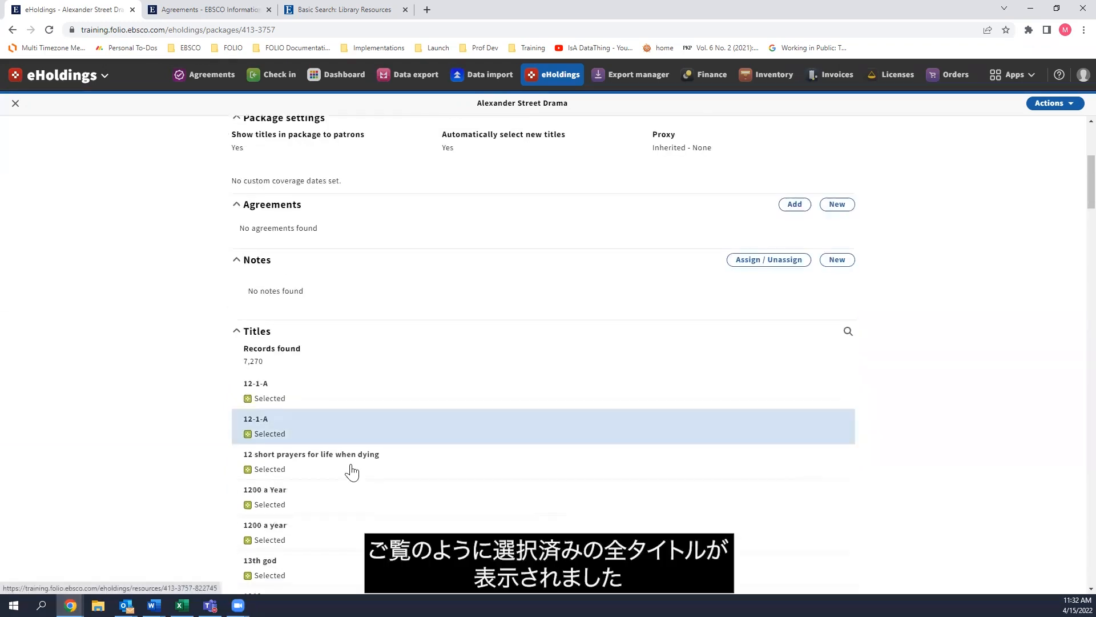
scroll(322, 380, "down", 2)
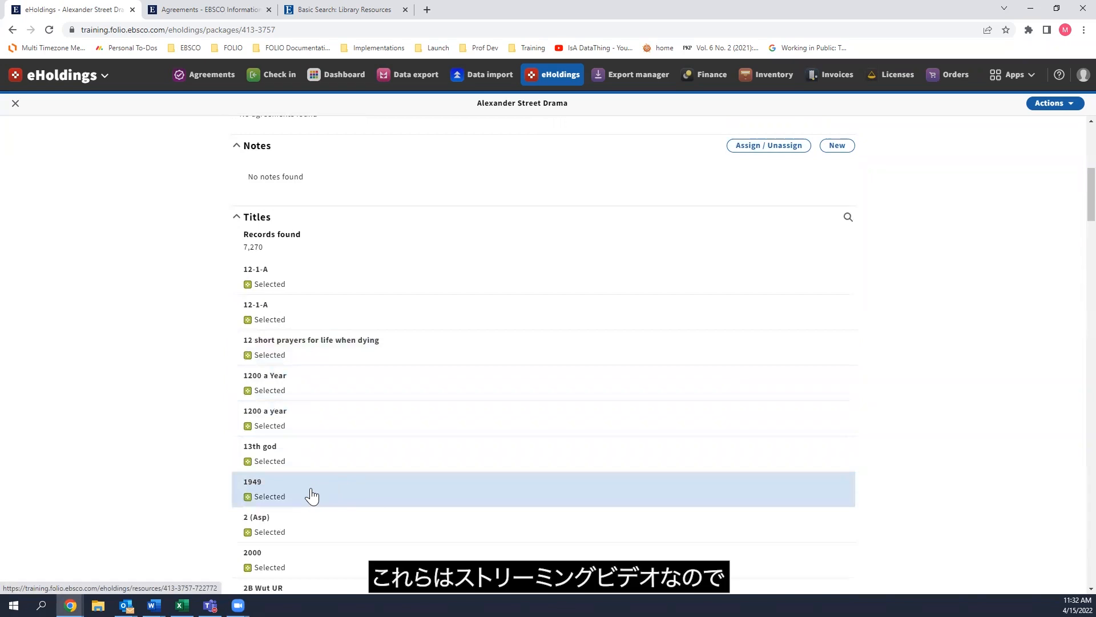
scroll(313, 495, "down", 14)
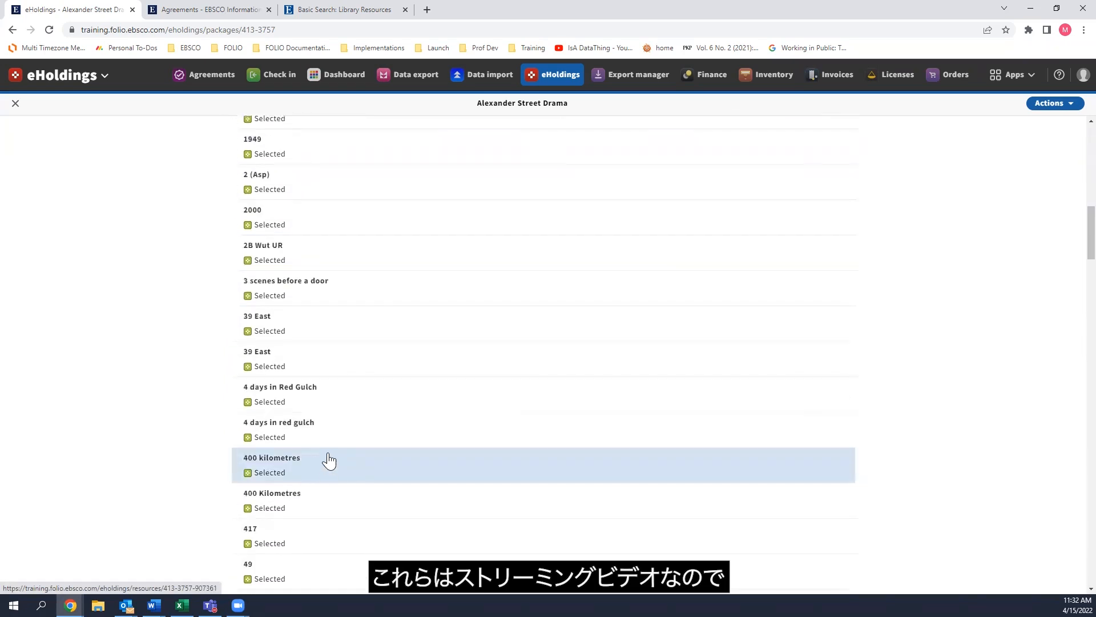
scroll(327, 458, "down", 6)
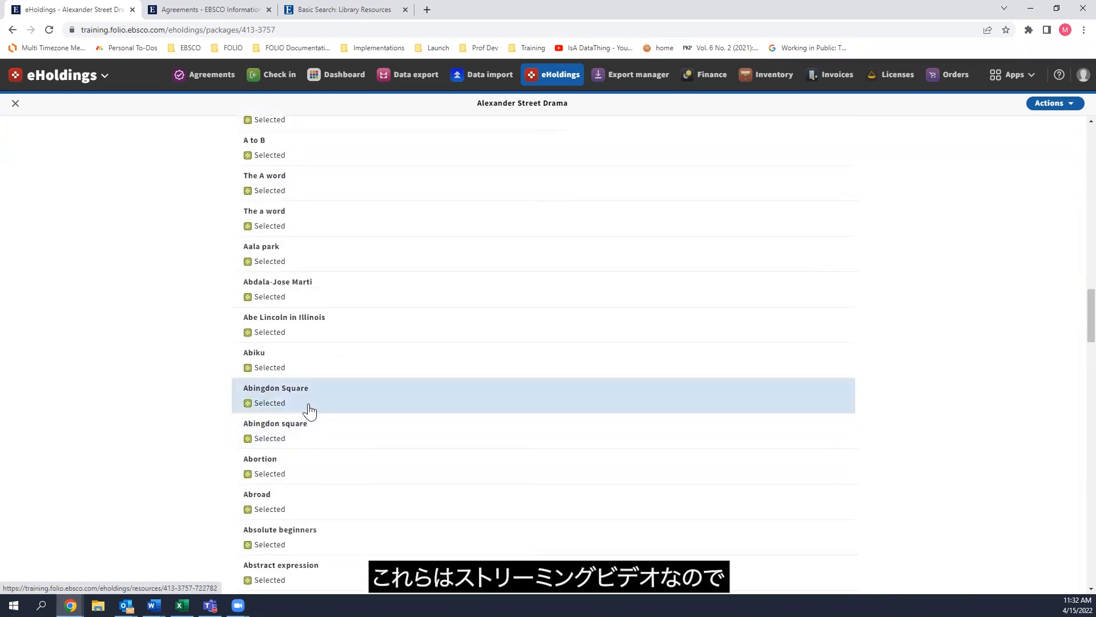
Step: Open the Abingdon Square resource record from the title list and examine its managed coverage dates
left_click(311, 411)
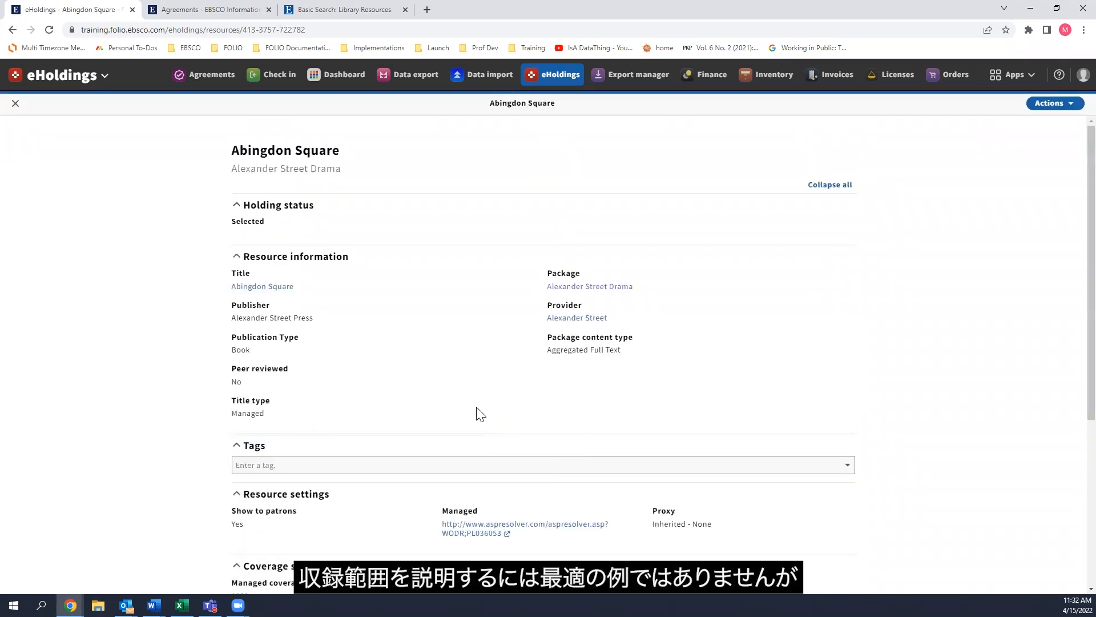
scroll(479, 412, "down", 3)
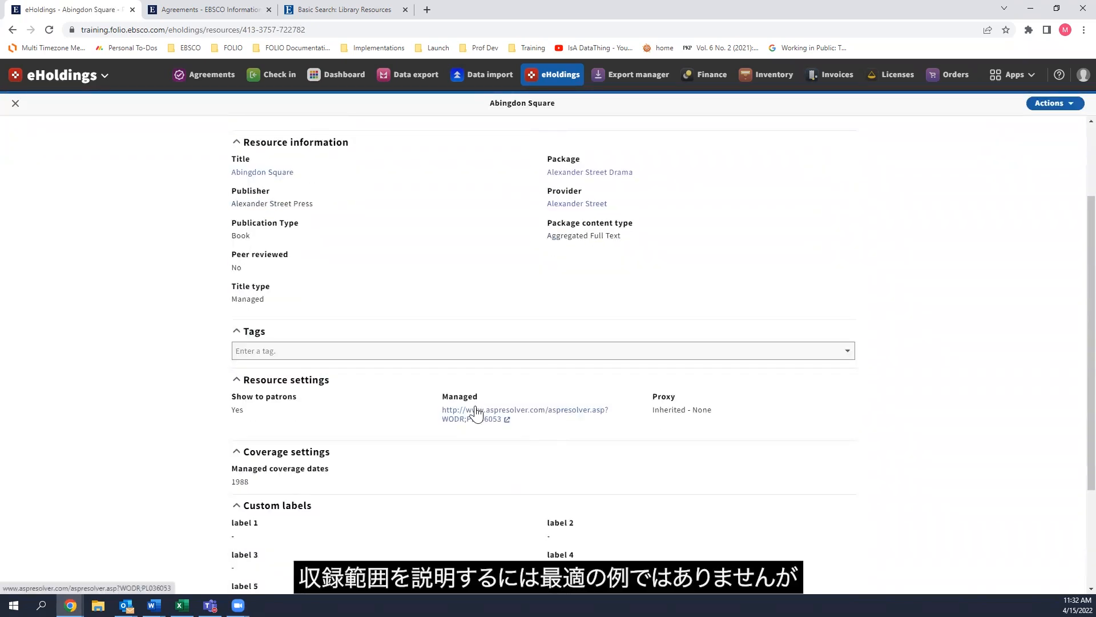
scroll(473, 413, "down", 2)
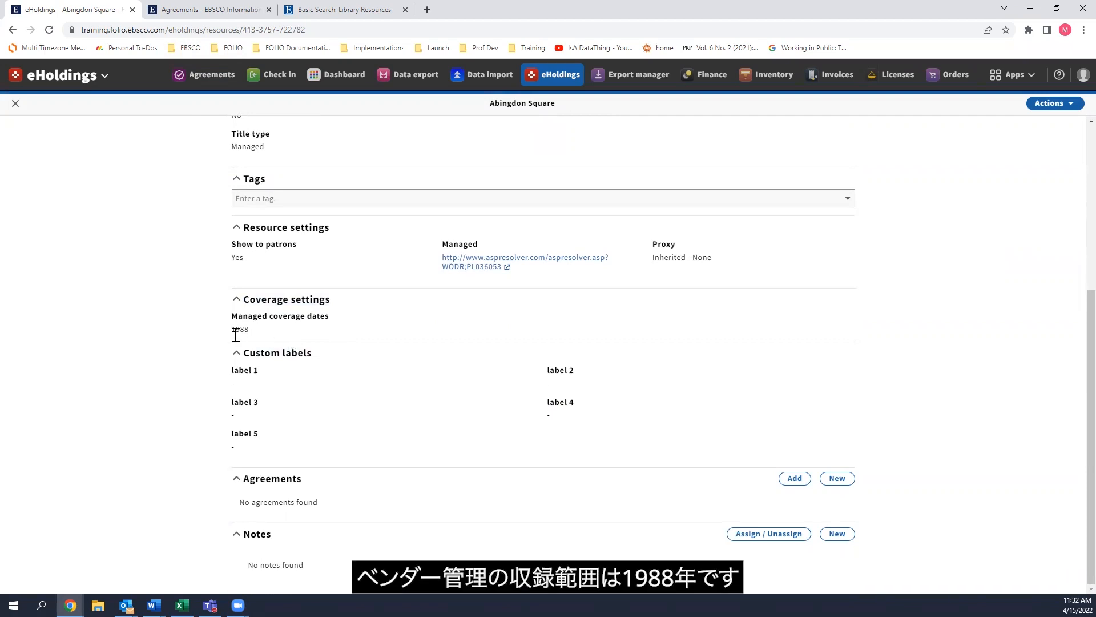
left_click_drag(232, 316, 244, 337)
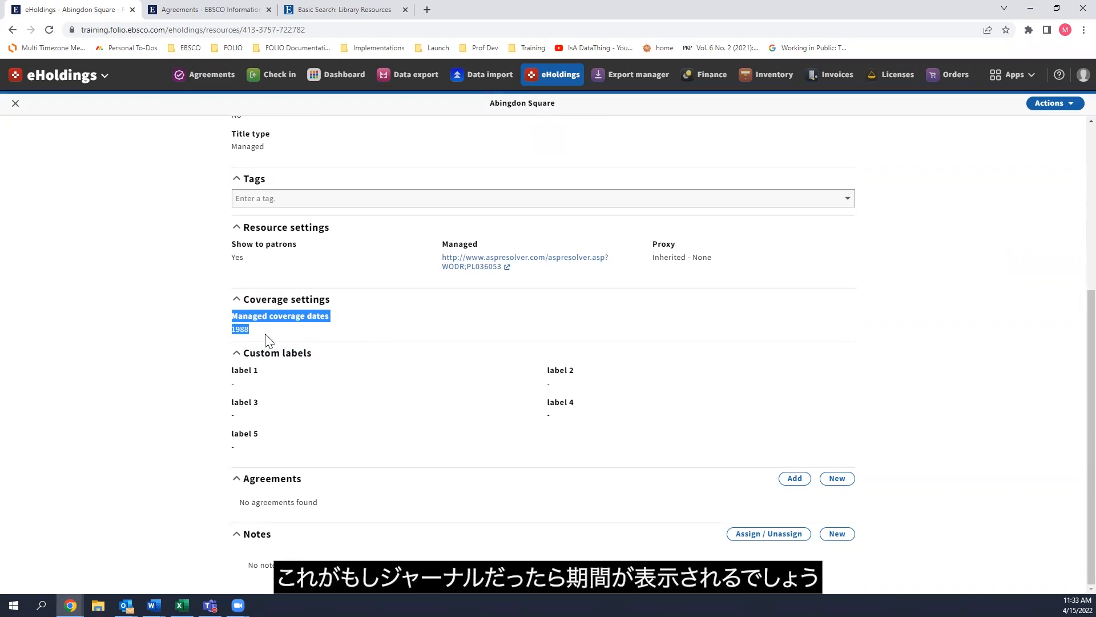
left_click(265, 338)
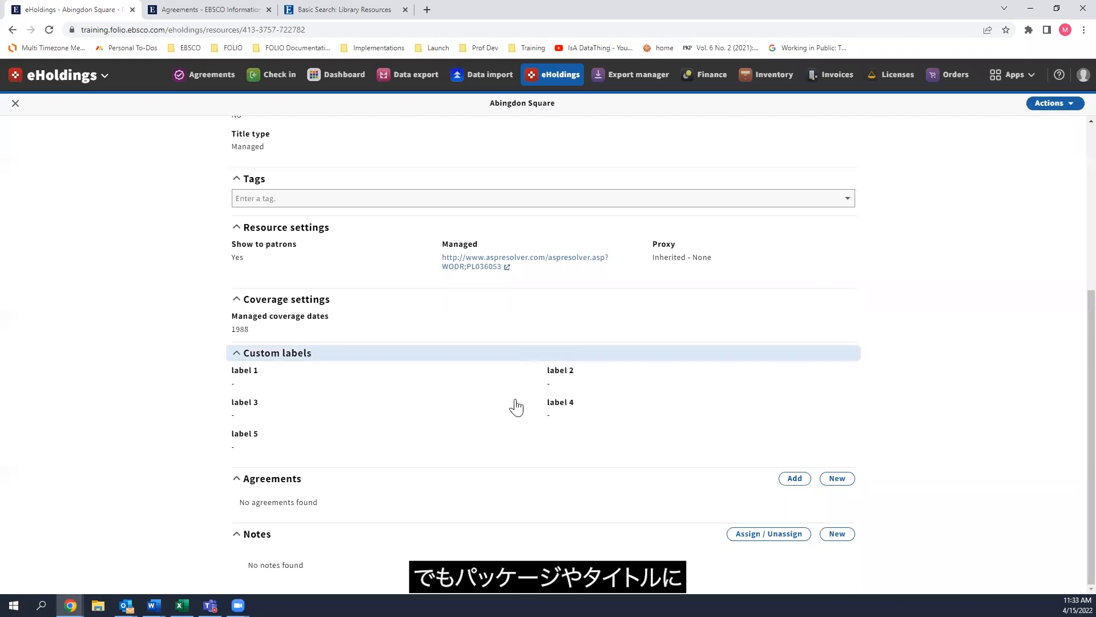
scroll(517, 406, "up", 5)
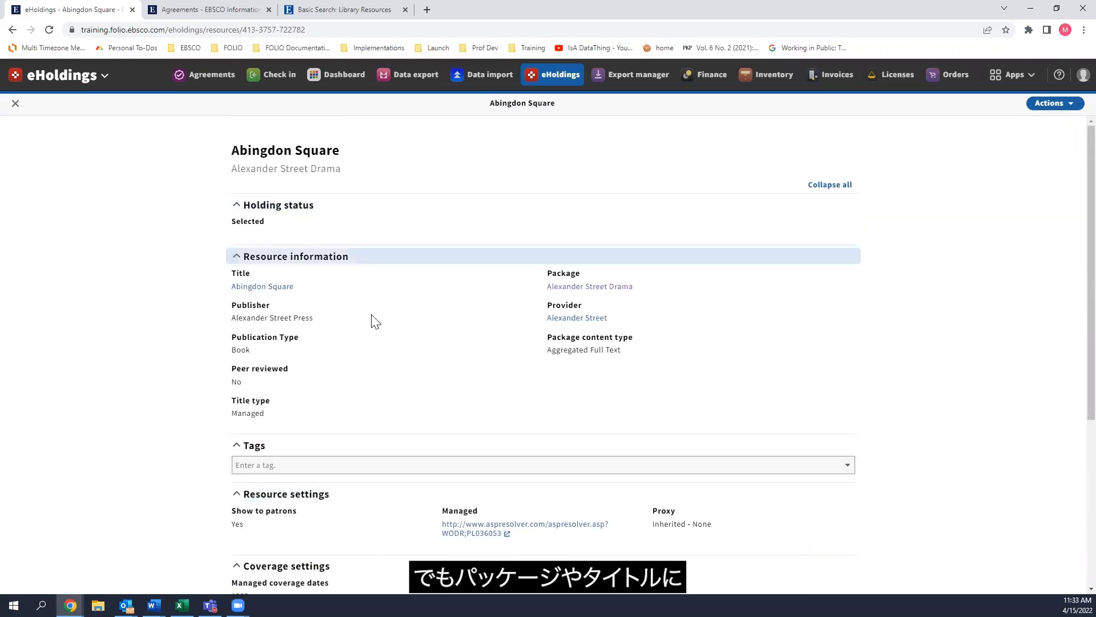
Step: Edit the Abingdon Square resource, switch its coverage to custom coverage dates, review the coverage options, and discard the change
left_click(1055, 109)
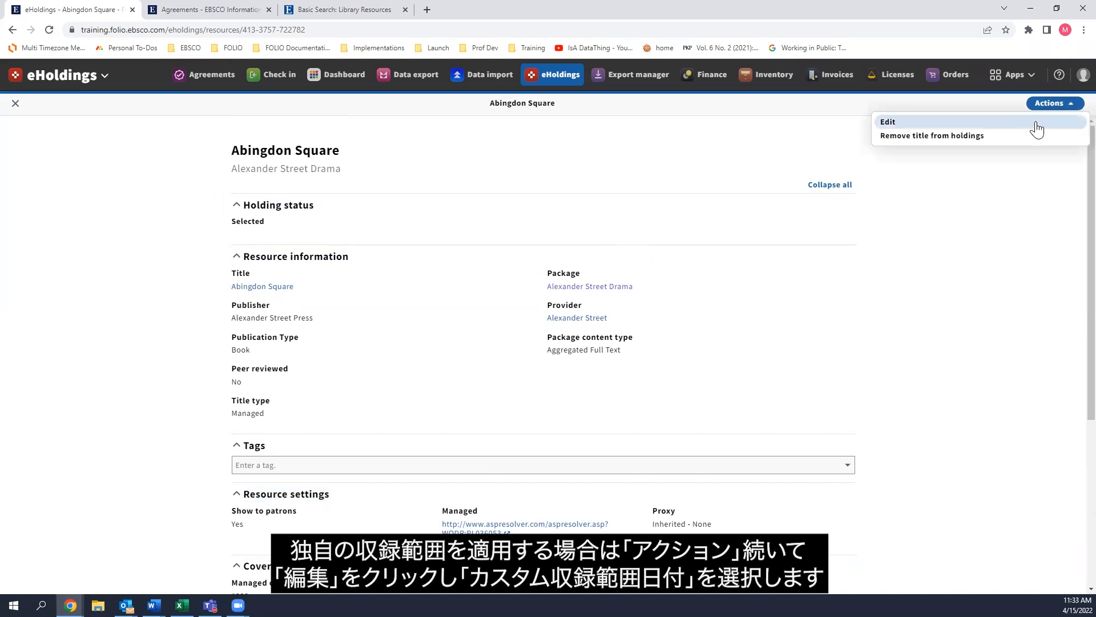
left_click(1038, 122)
scroll(599, 437, "down", 2)
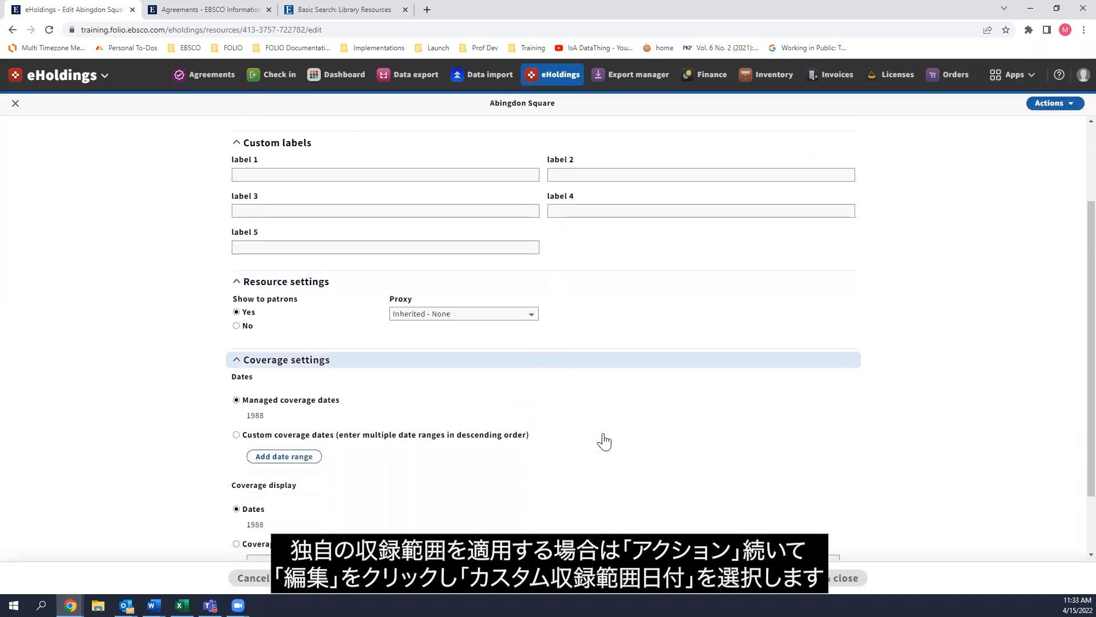
left_click(235, 435)
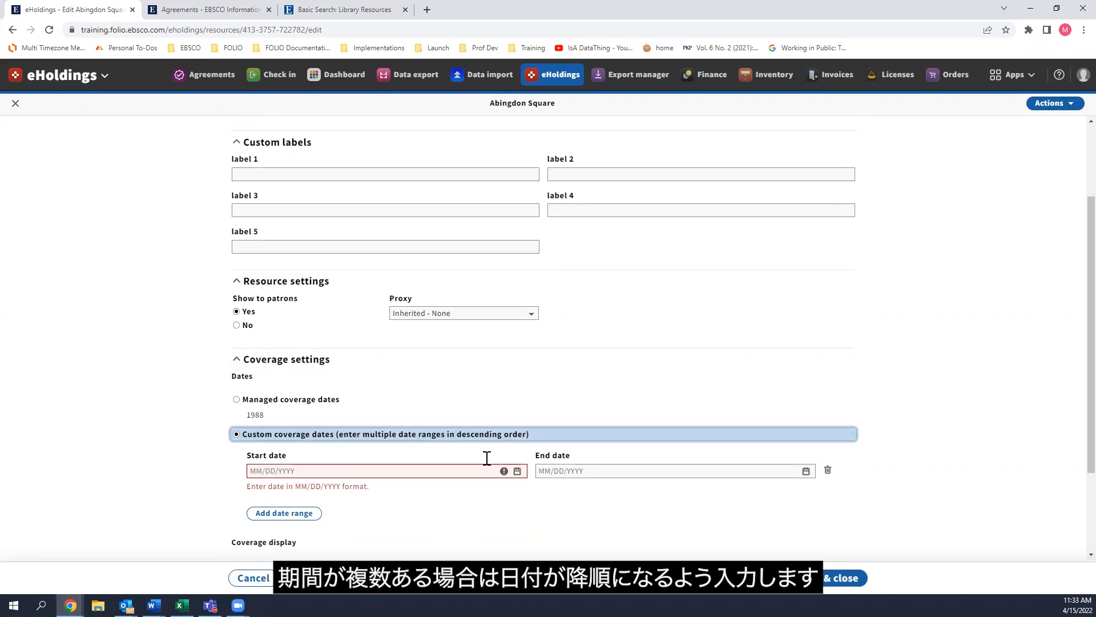
scroll(483, 469, "down", 2)
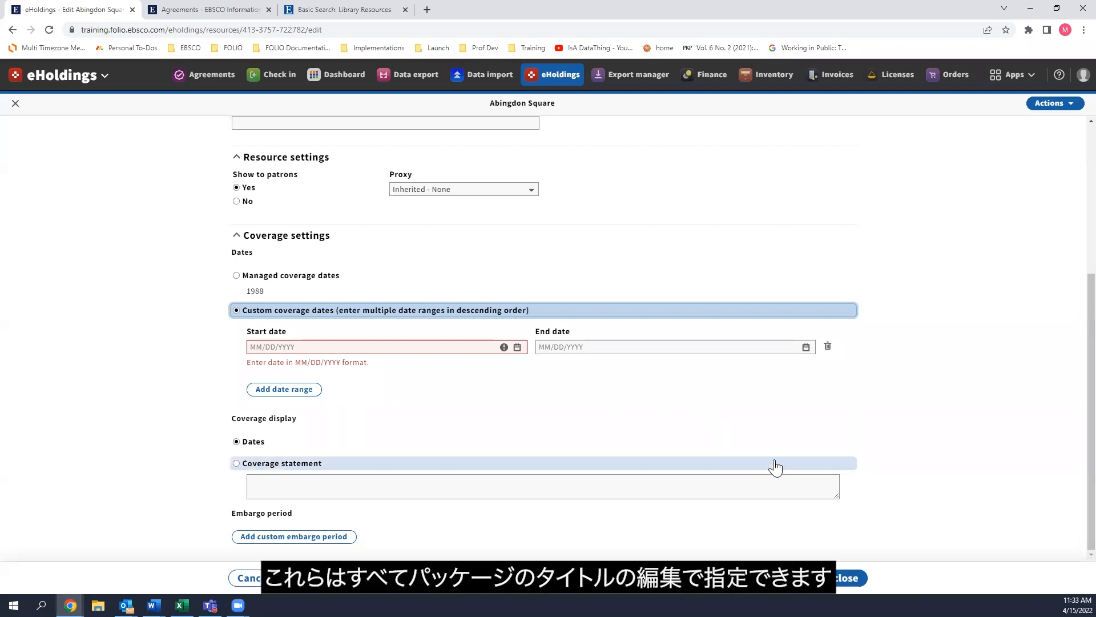
scroll(782, 456, "up", 4)
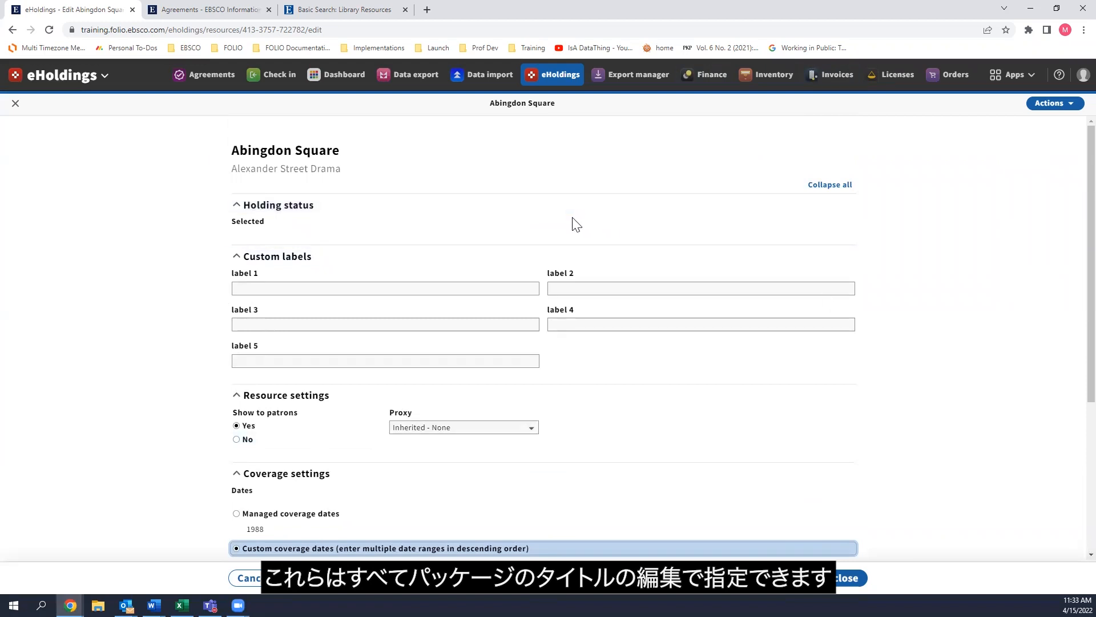
left_click(253, 578)
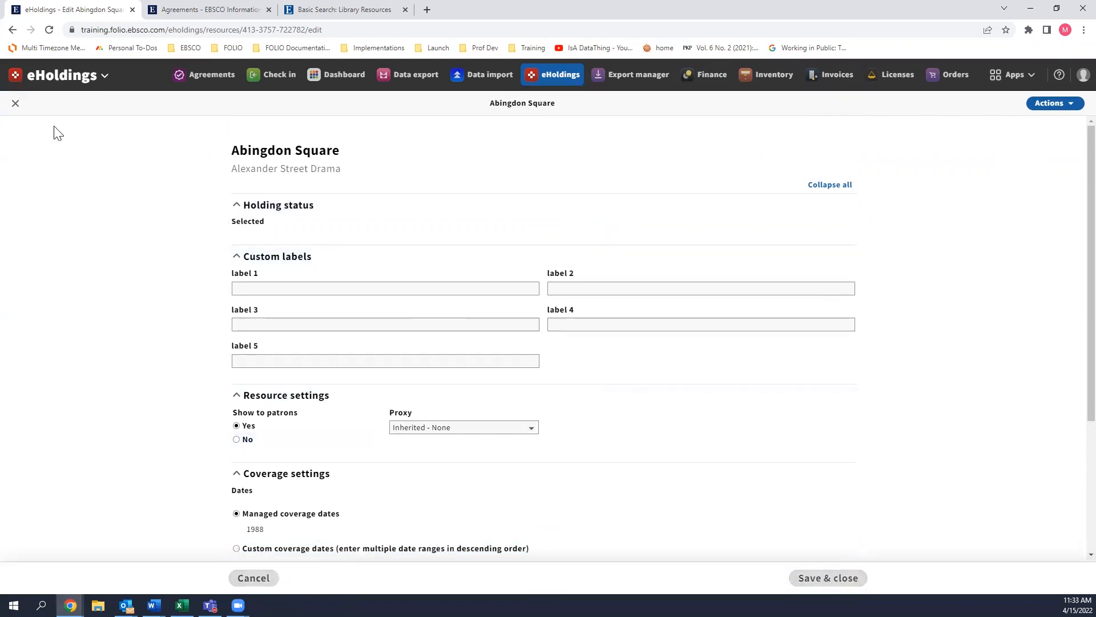
Step: Leave the Abingdon Square record and remove the Alexander Street Drama package with all its titles from holdings
left_click(15, 103)
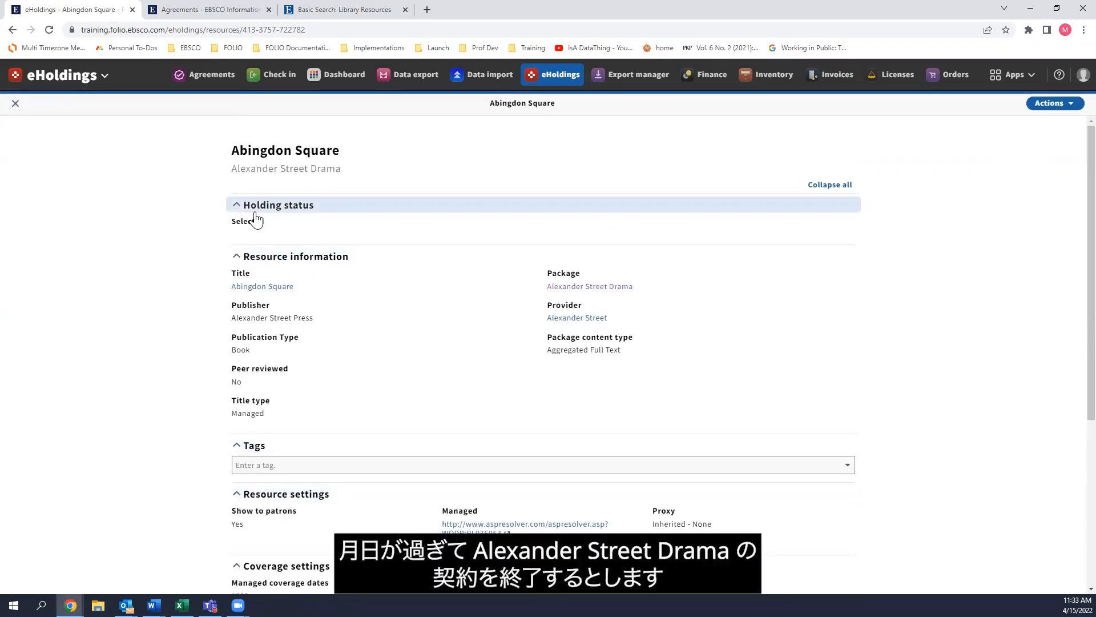
left_click(15, 106)
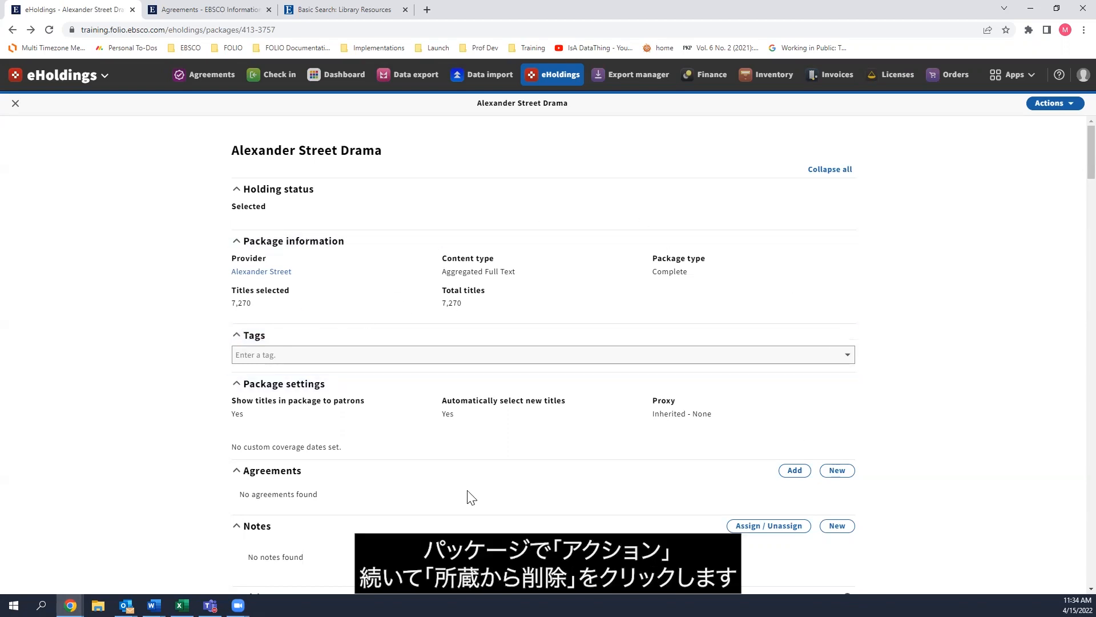
left_click(1059, 109)
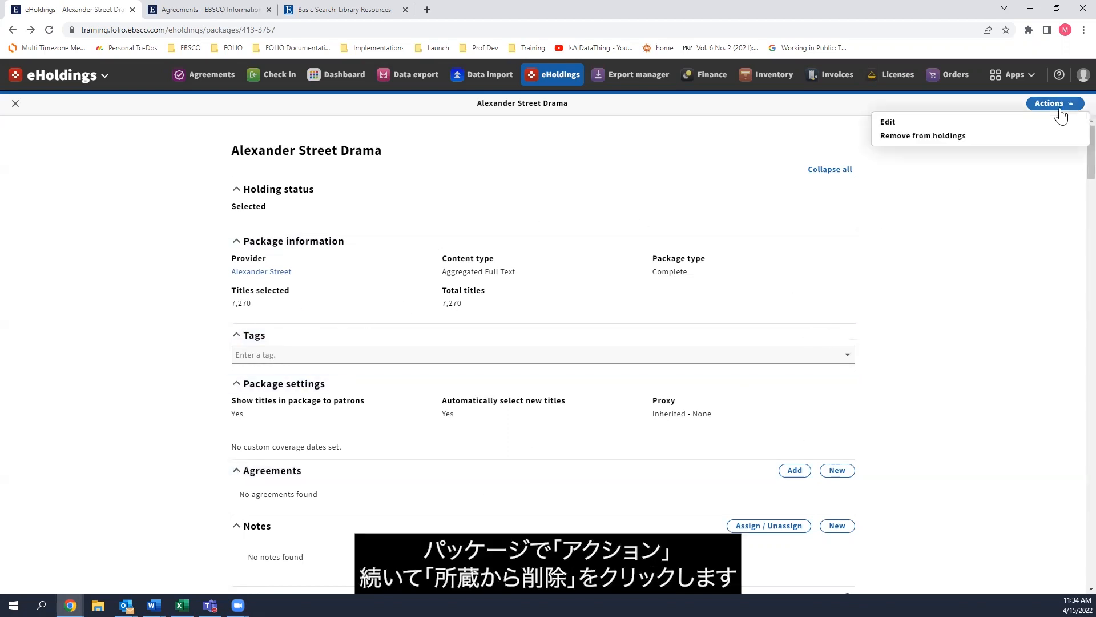
left_click(1034, 139)
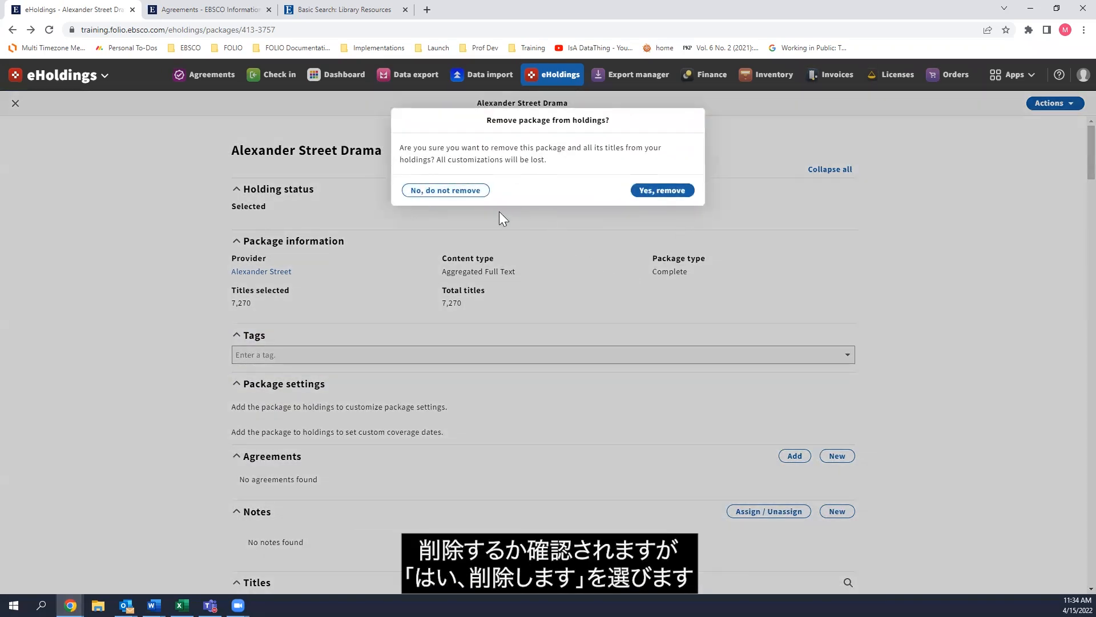
left_click(660, 190)
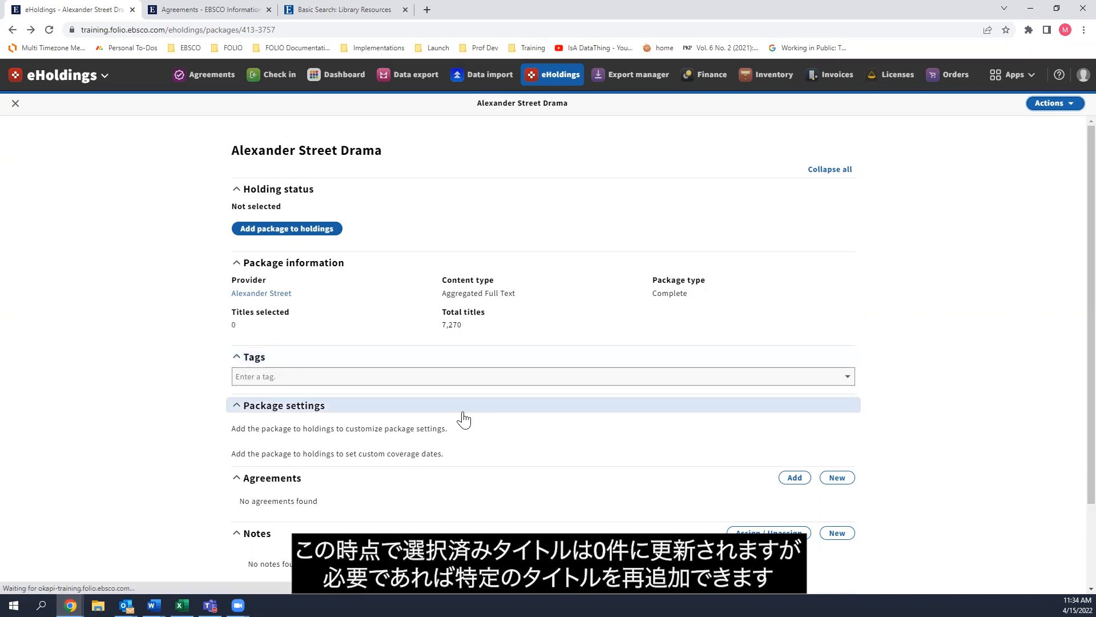
Step: Reload the Alexander Street Drama package record and open the 13th god resource from its title list
scroll(464, 418, "down", 2)
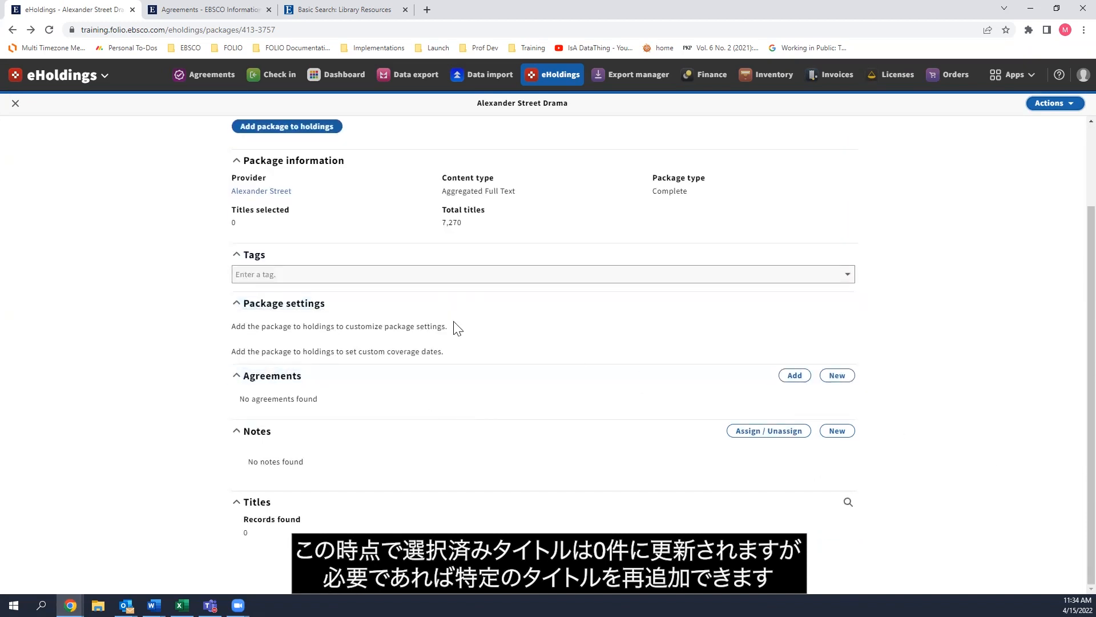
left_click(49, 29)
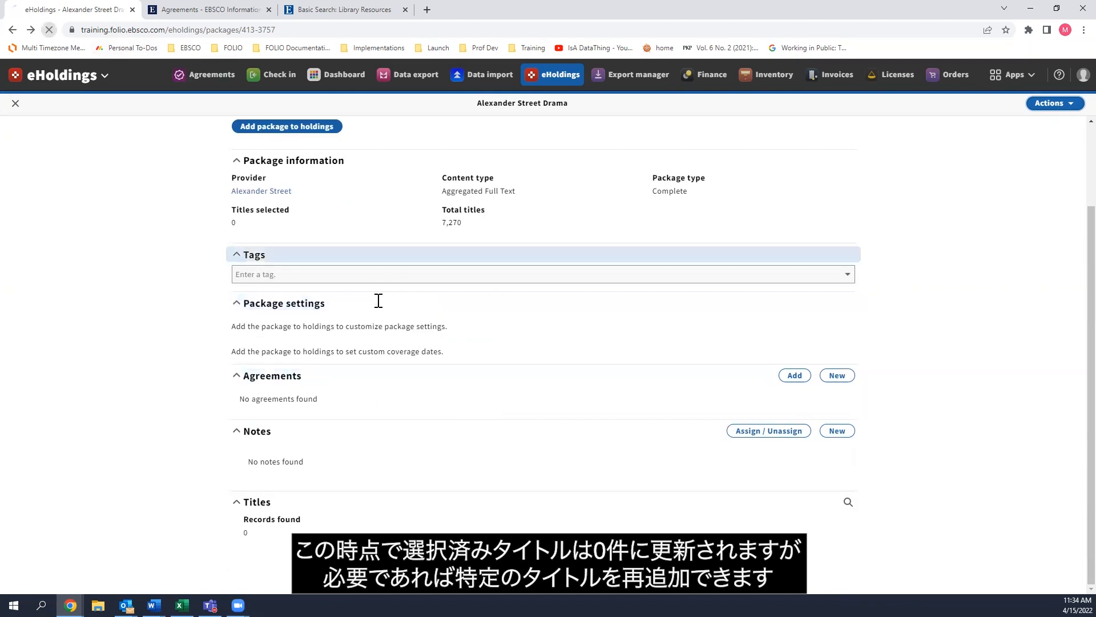
scroll(320, 371, "down", 5)
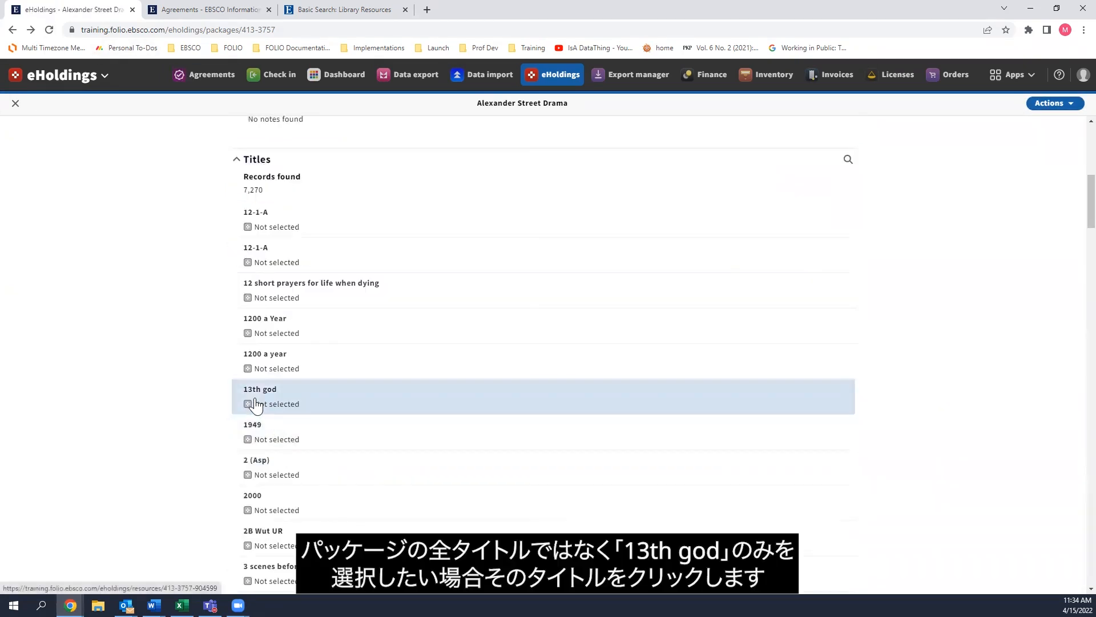
left_click(328, 410)
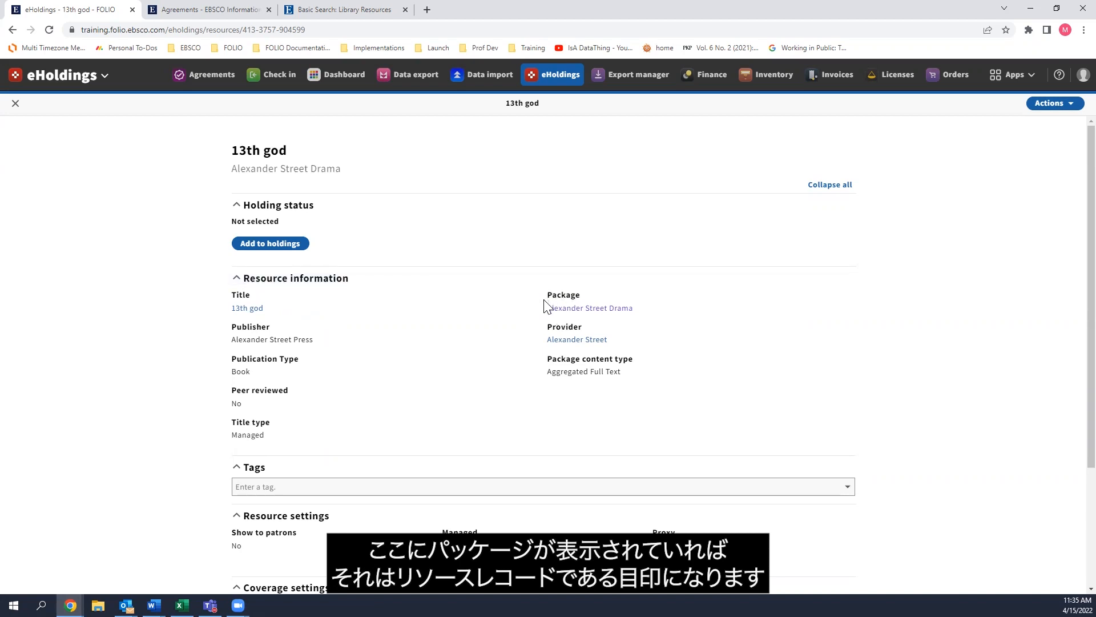
Step: Compare the resource record and title record of 13th god by examining the record type in each URL
left_click(239, 29)
left_click_drag(239, 30, 209, 30)
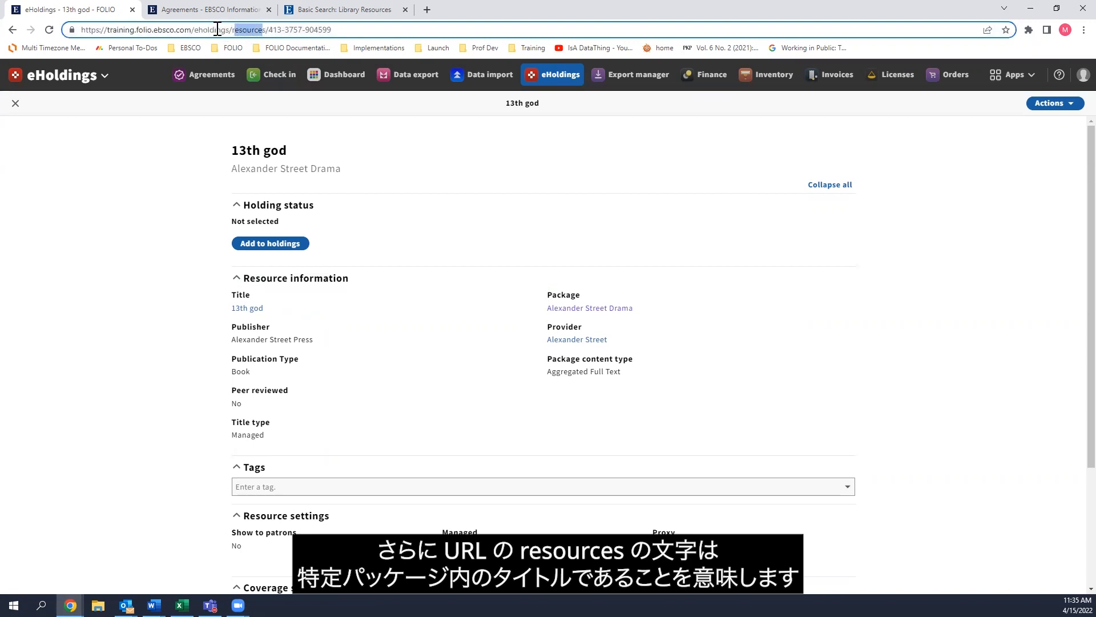
left_click(199, 165)
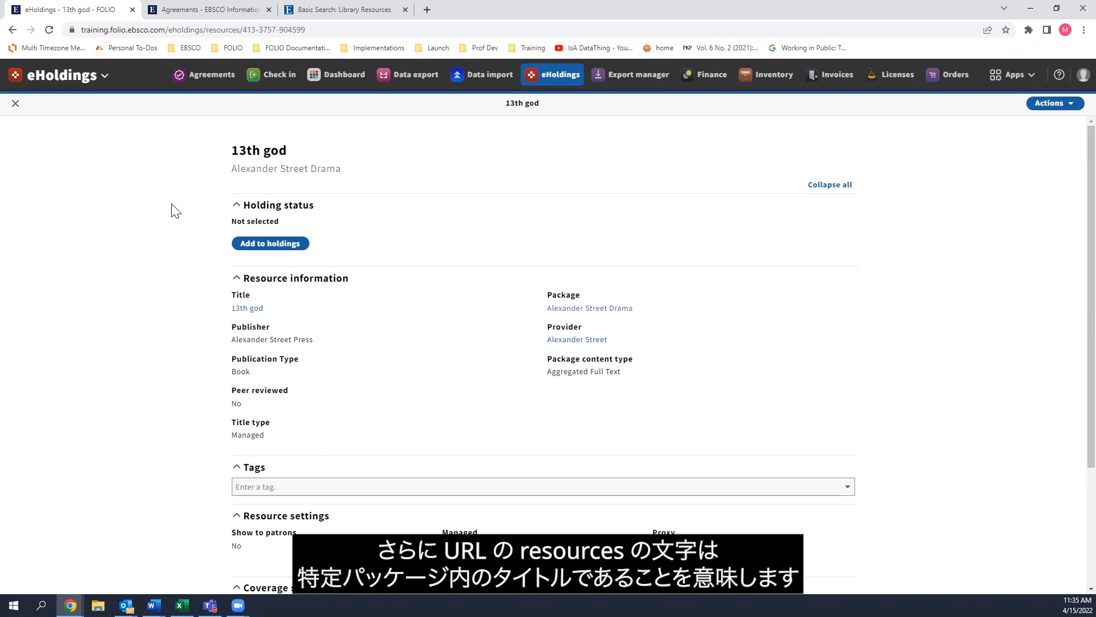
left_click(237, 308)
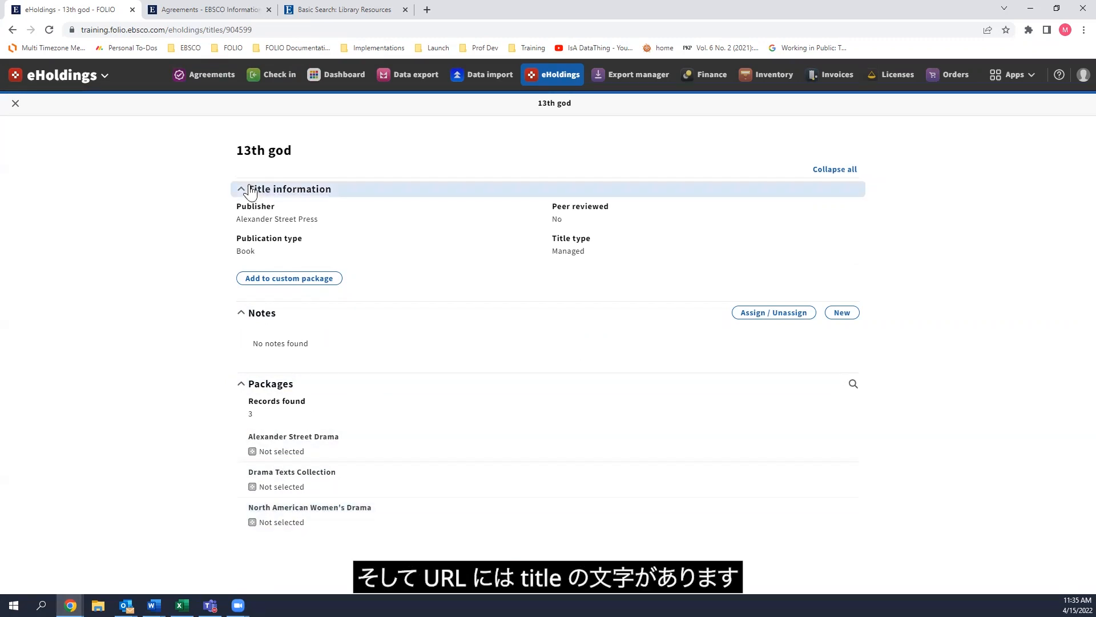
left_click_drag(207, 30, 224, 29)
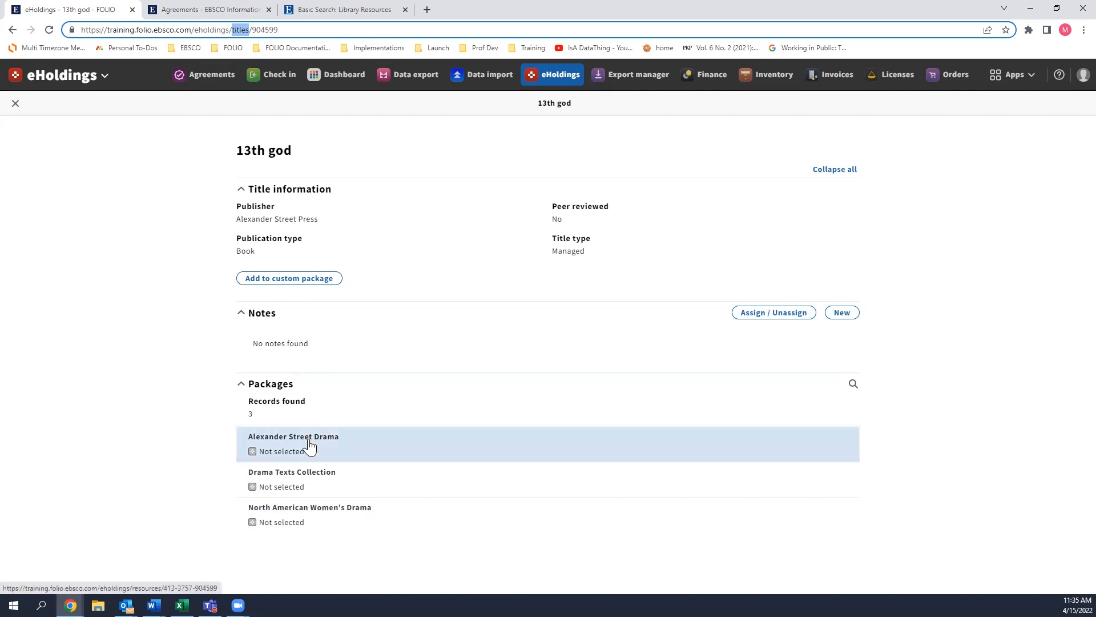
Step: Add only 13th god to holdings from its Alexander Street Drama resource record, and open the package record to check its holding status
left_click(309, 448)
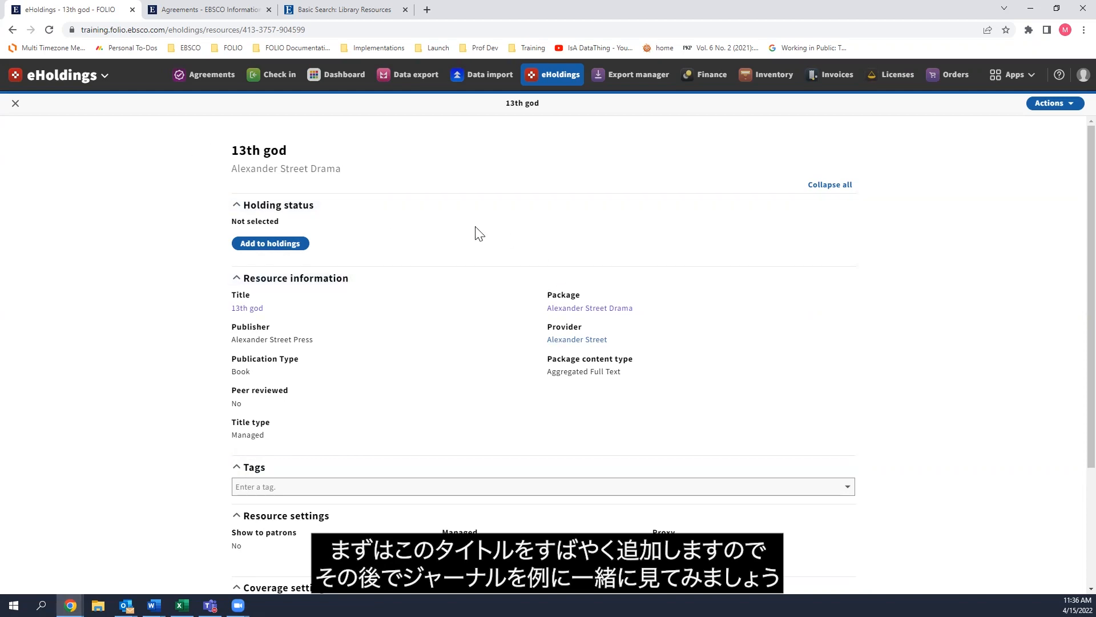
scroll(467, 259, "down", 1)
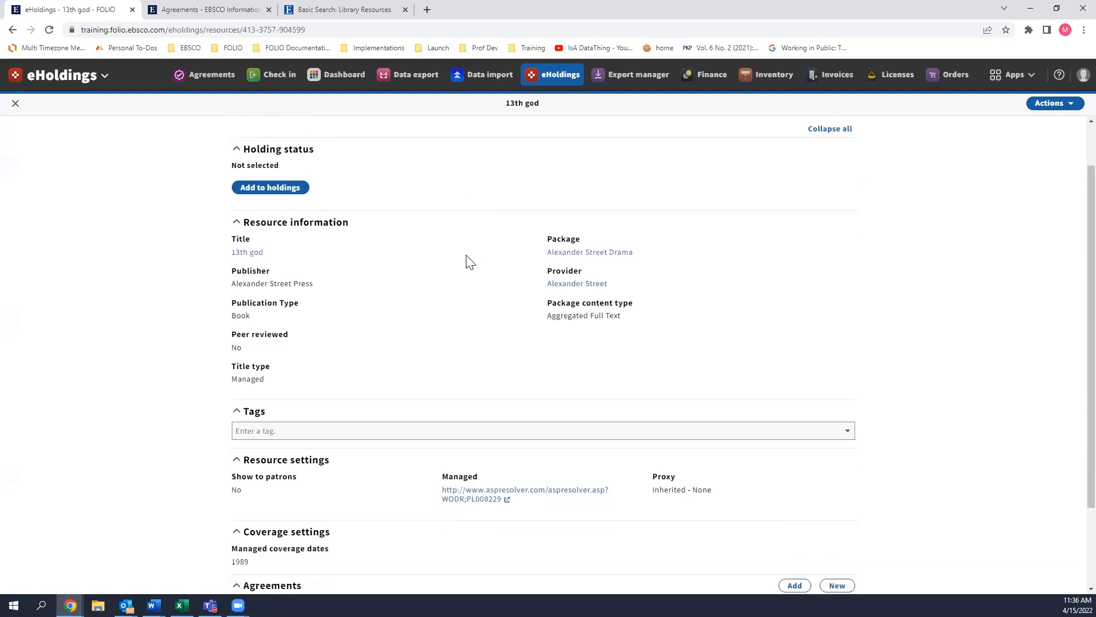
scroll(426, 245, "down", 1)
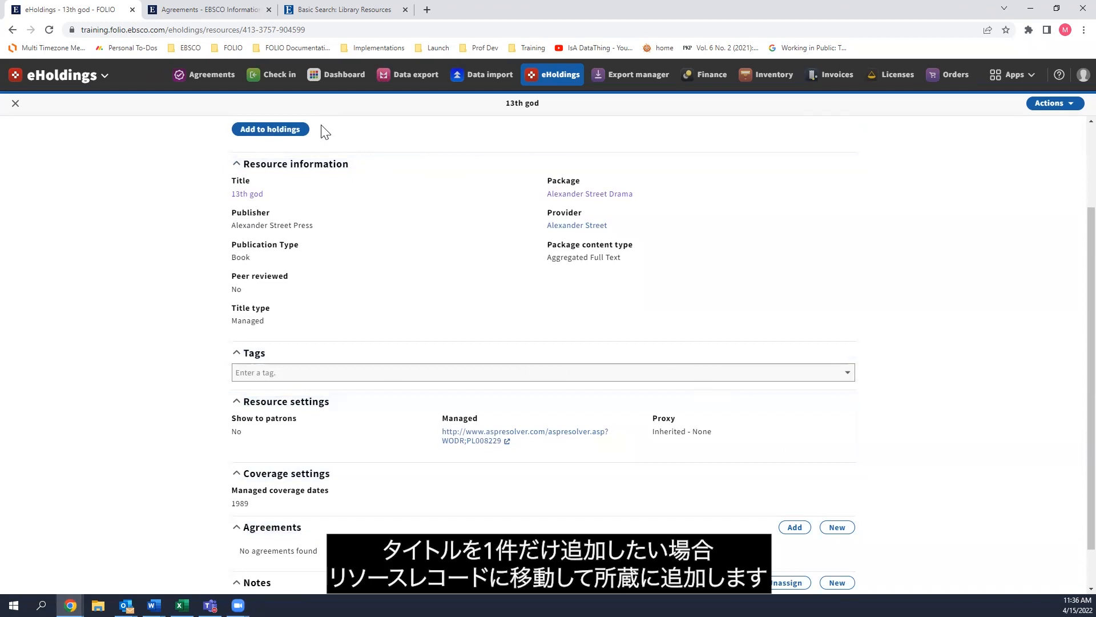
scroll(626, 307, "up", 1)
scroll(626, 306, "up", 2)
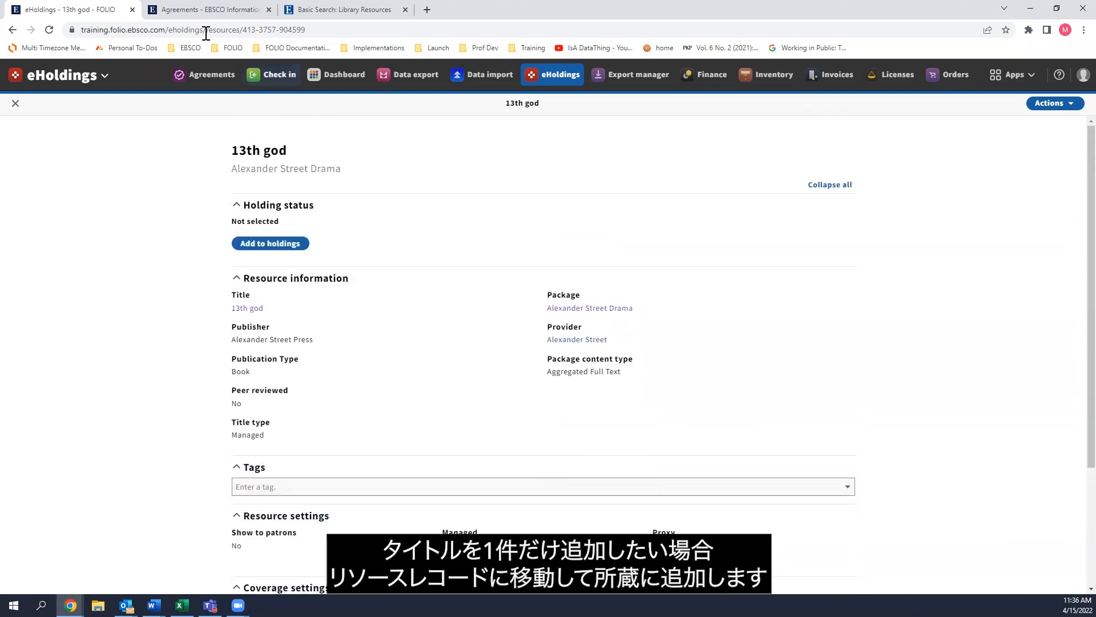
left_click(270, 244)
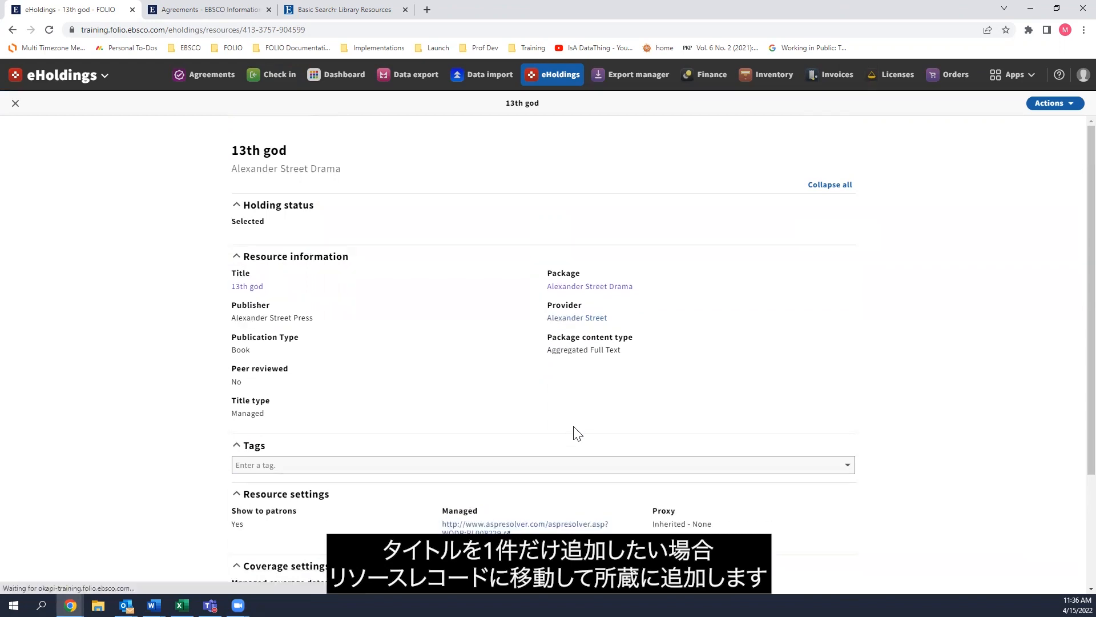
left_click(561, 287)
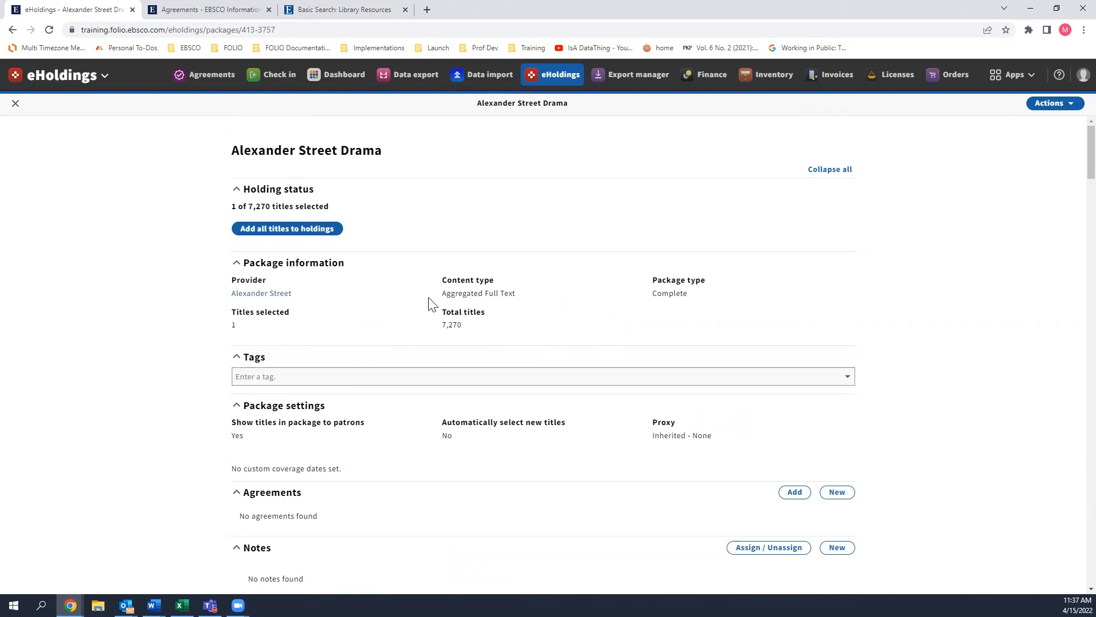
Step: Return to the eHoldings app search and search titles for "journal of medicine"
left_click(34, 84)
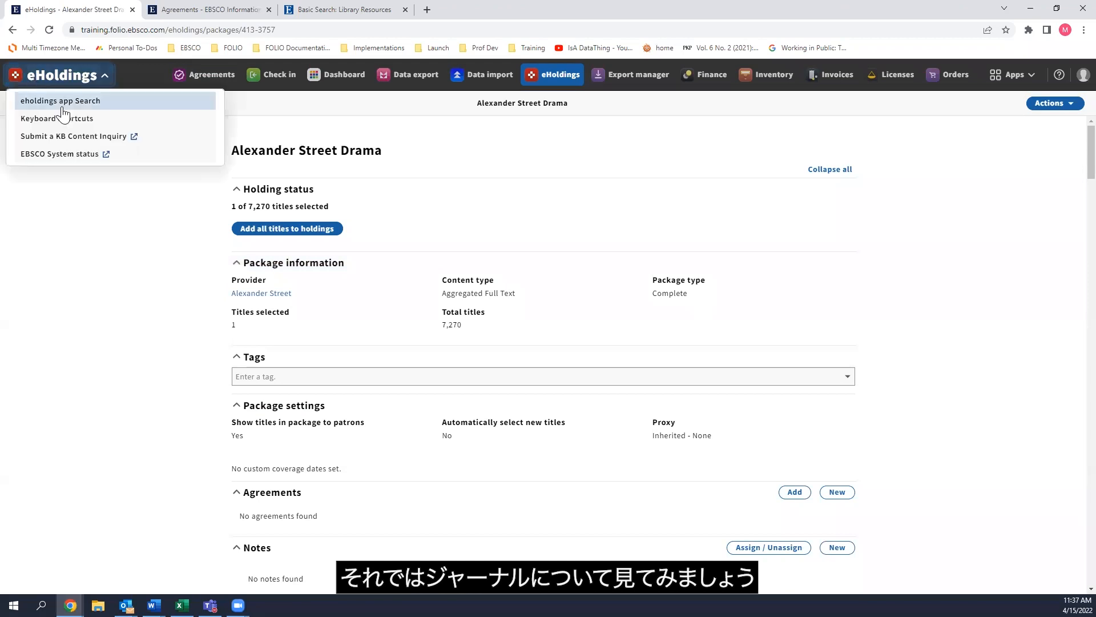
left_click(86, 101)
left_click(143, 136)
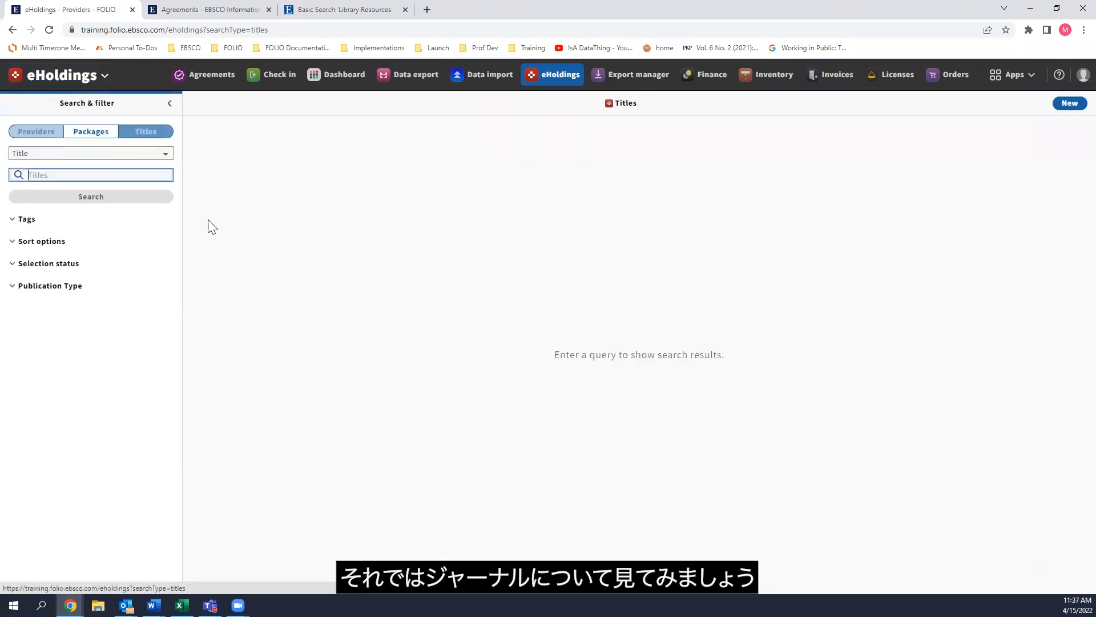
type("jour")
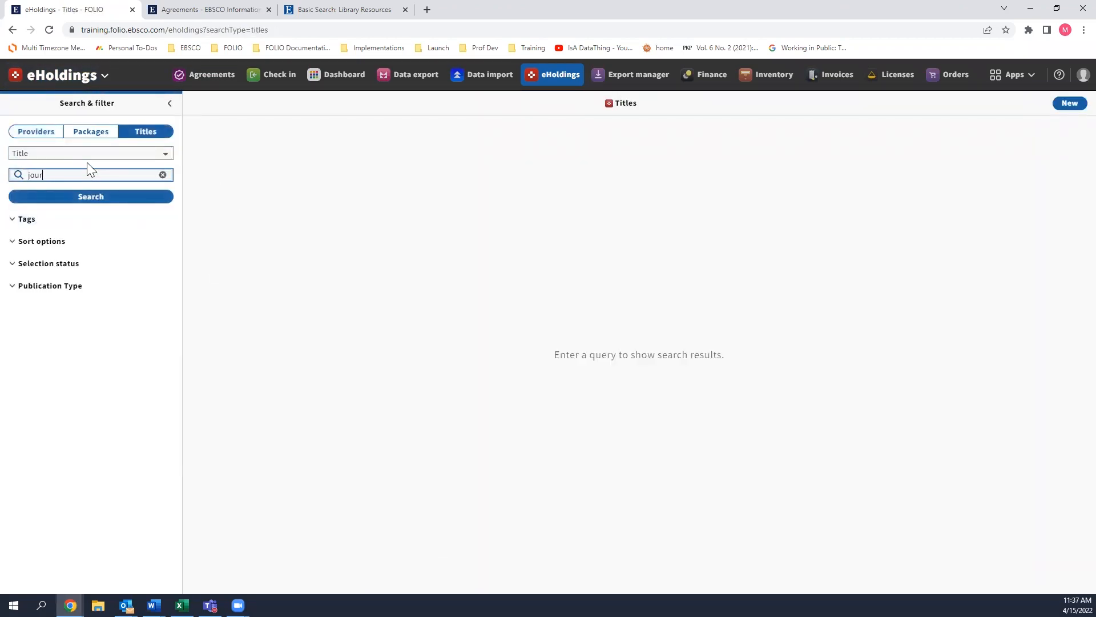
type("nal of medicine")
key("Return")
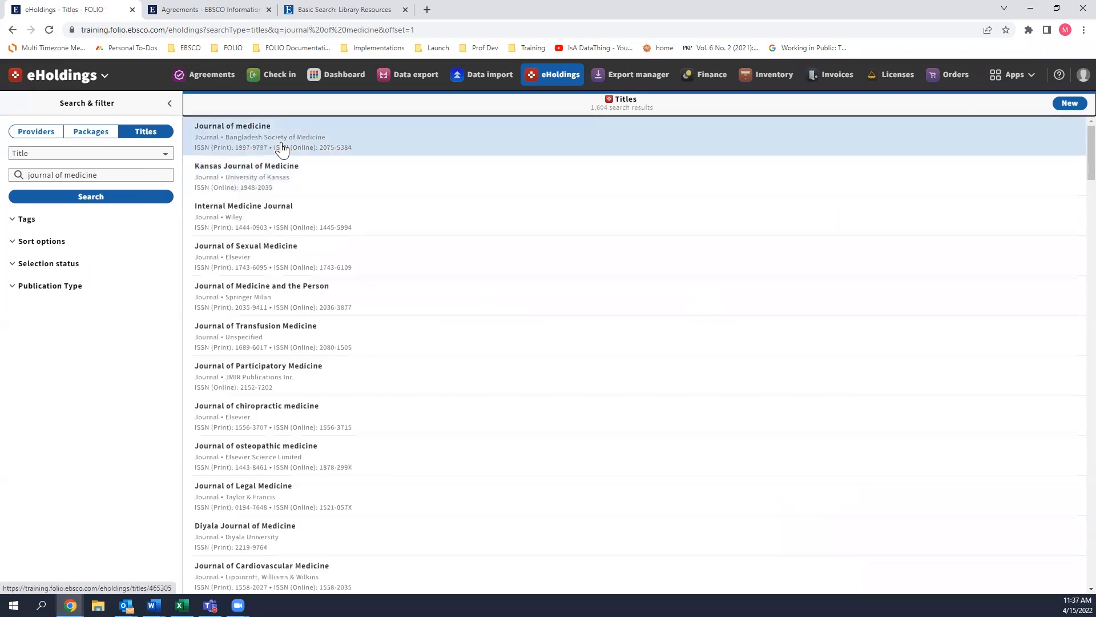
Step: Open the Journal of medicine title record from Bangladesh Society of Medicine and look through the packages that include it
left_click(282, 147)
scroll(416, 414, "down", 2)
scroll(484, 404, "up", 1)
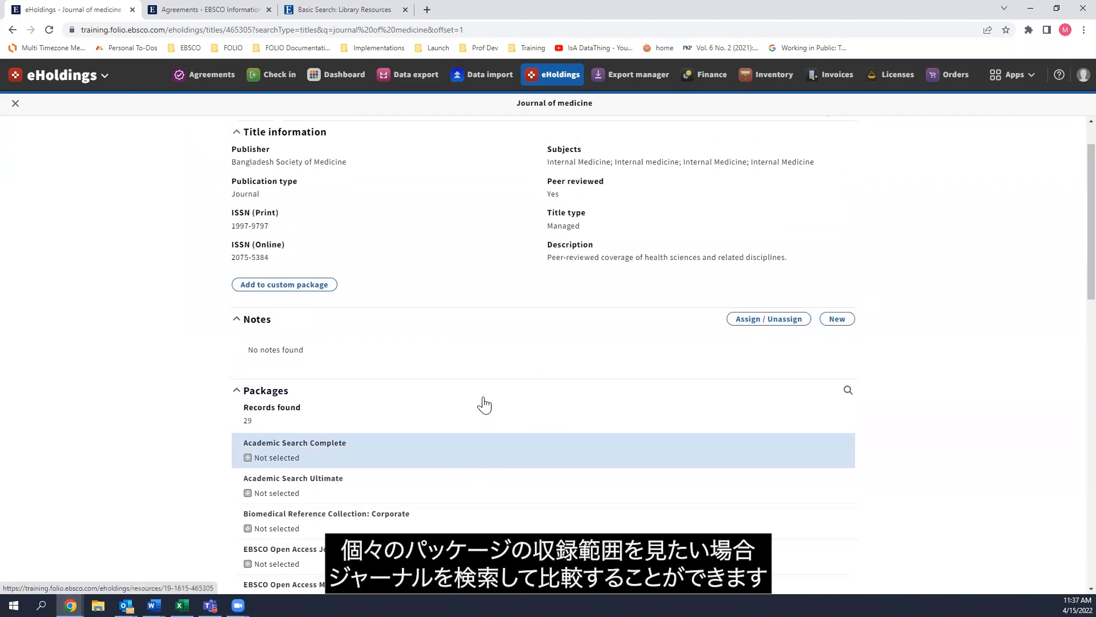
scroll(480, 406, "down", 1)
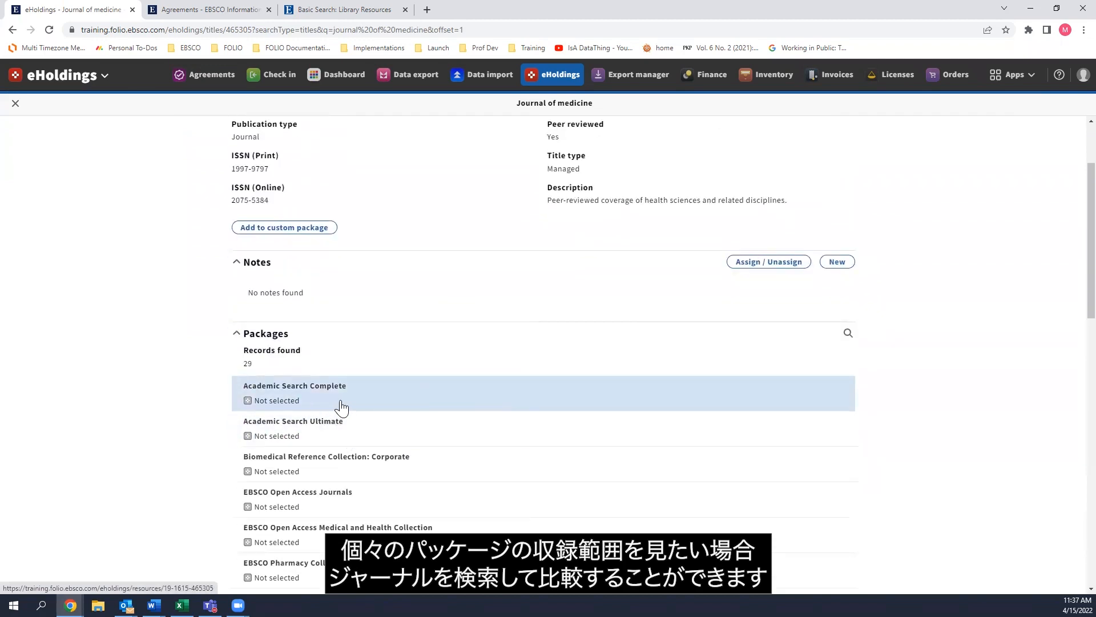
scroll(535, 337, "up", 2)
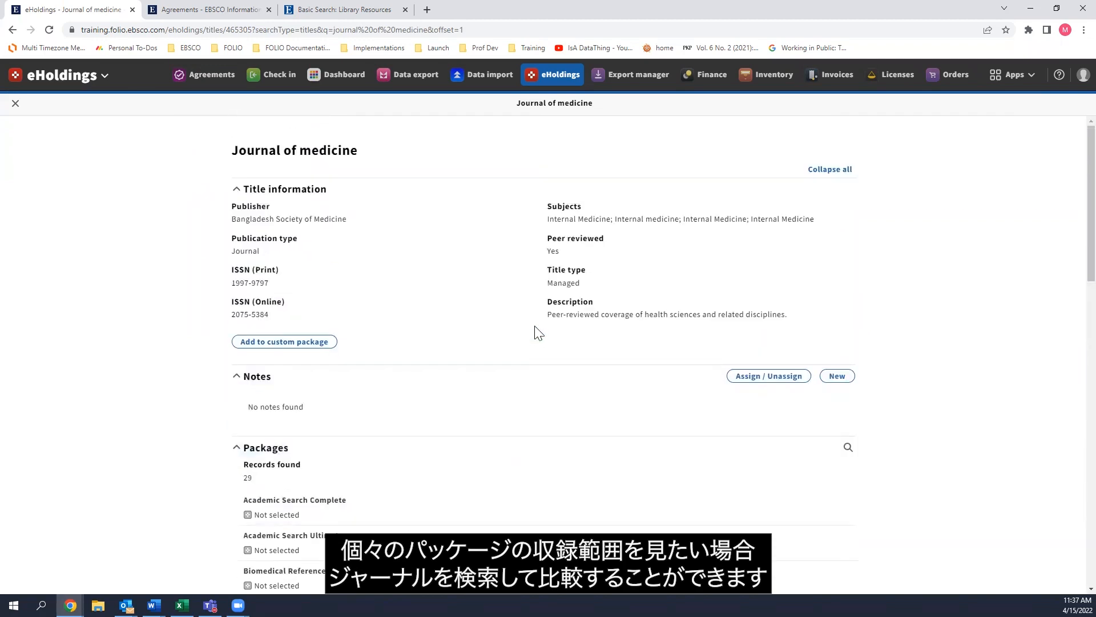
scroll(457, 348, "down", 5)
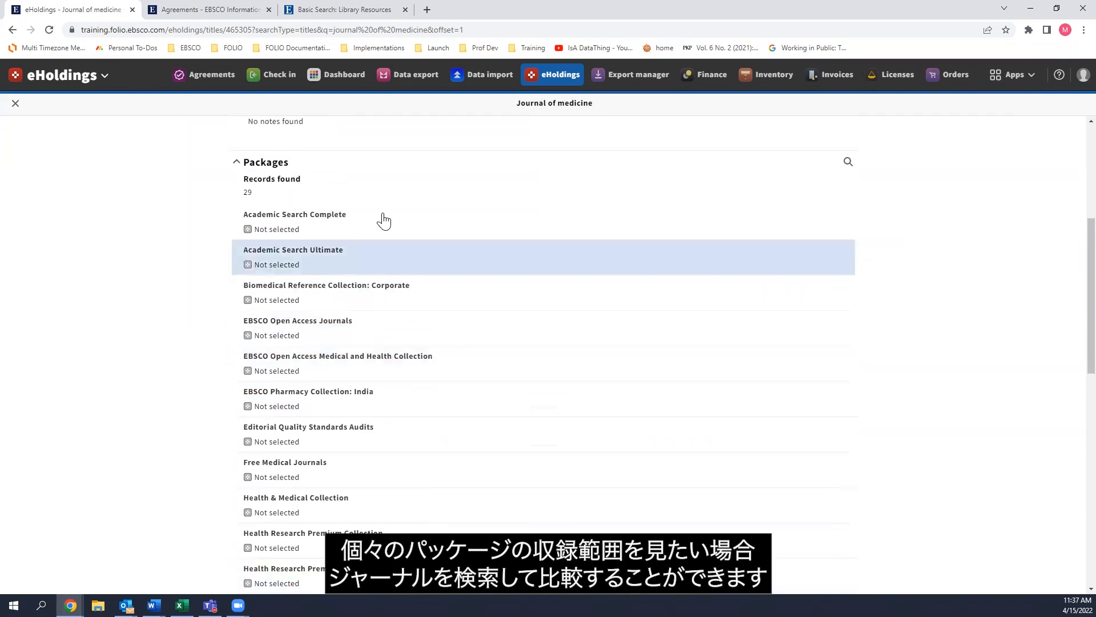
Step: Open the Academic Search Complete resource record for Journal of medicine and examine its managed coverage dates
left_click(351, 234)
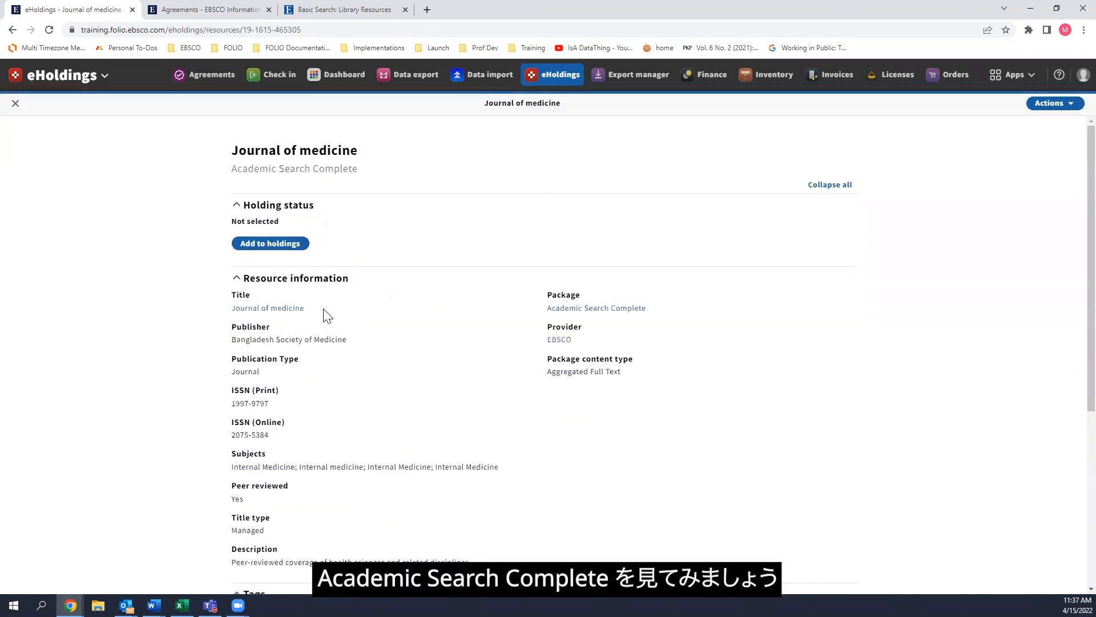
scroll(326, 310, "down", 2)
scroll(327, 311, "down", 3)
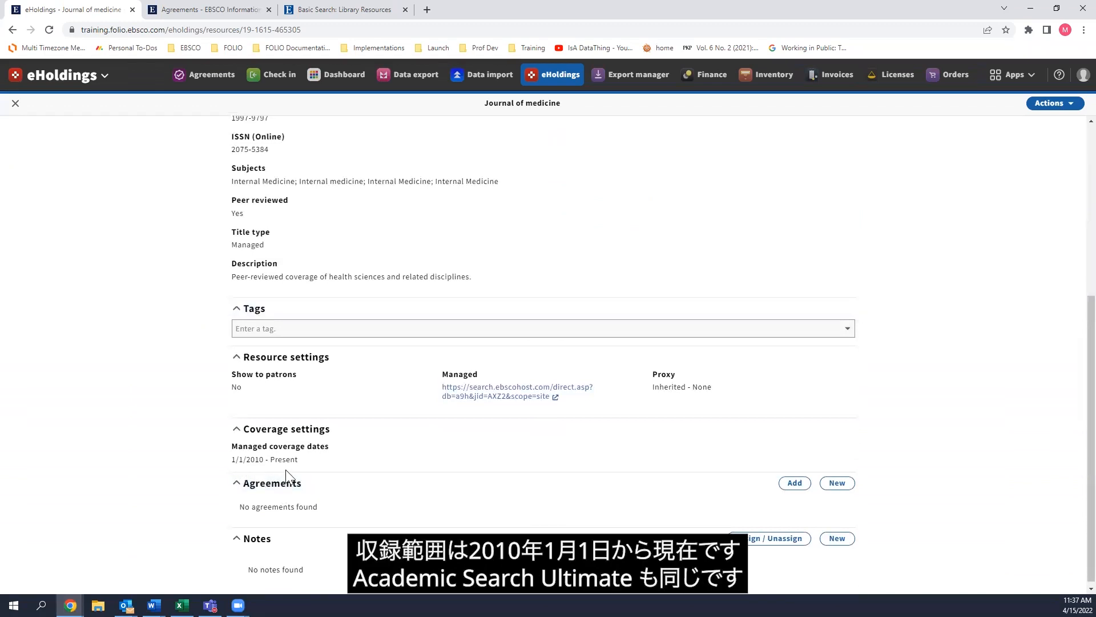
Step: Examine the managed coverage dates of Journal of medicine in Academic Search Ultimate, and return to the eHoldings app search
left_click(15, 104)
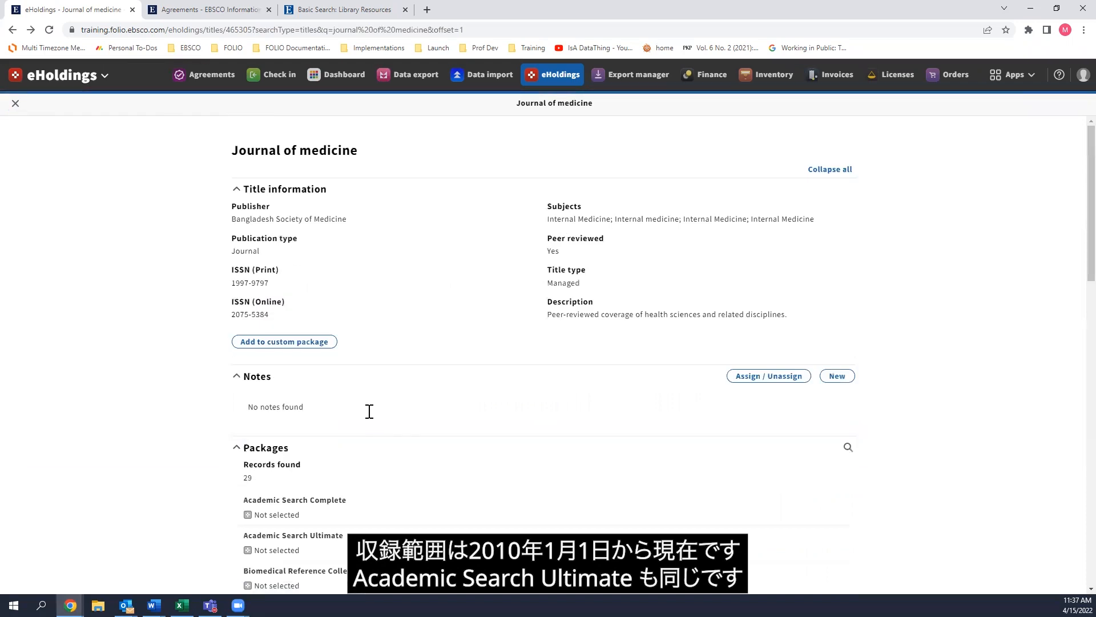
scroll(360, 423, "down", 3)
left_click(310, 379)
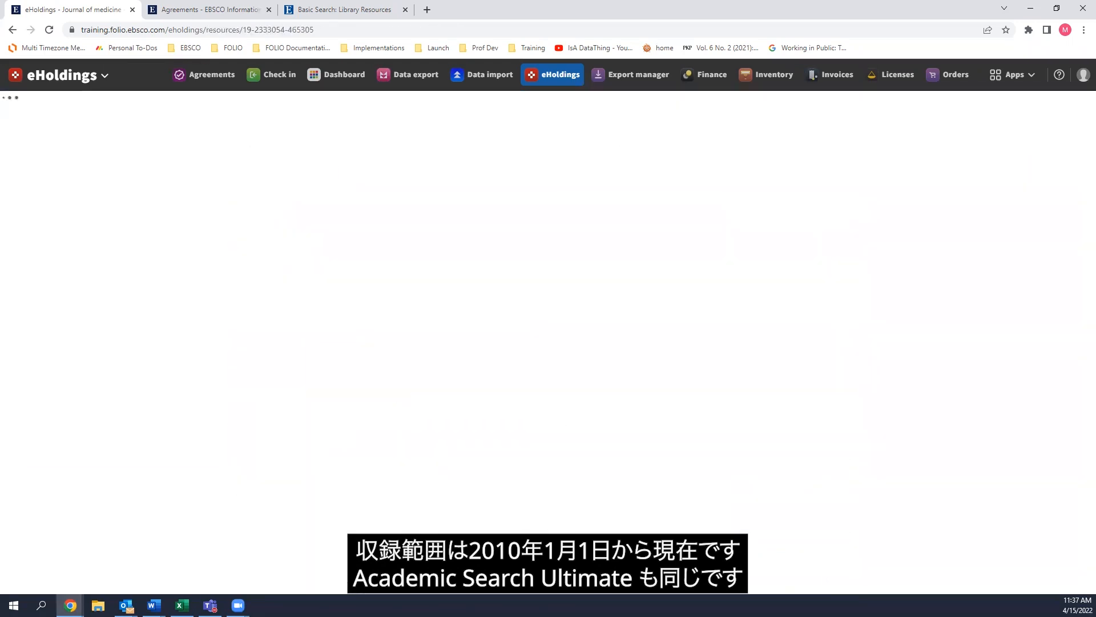
scroll(259, 487, "down", 5)
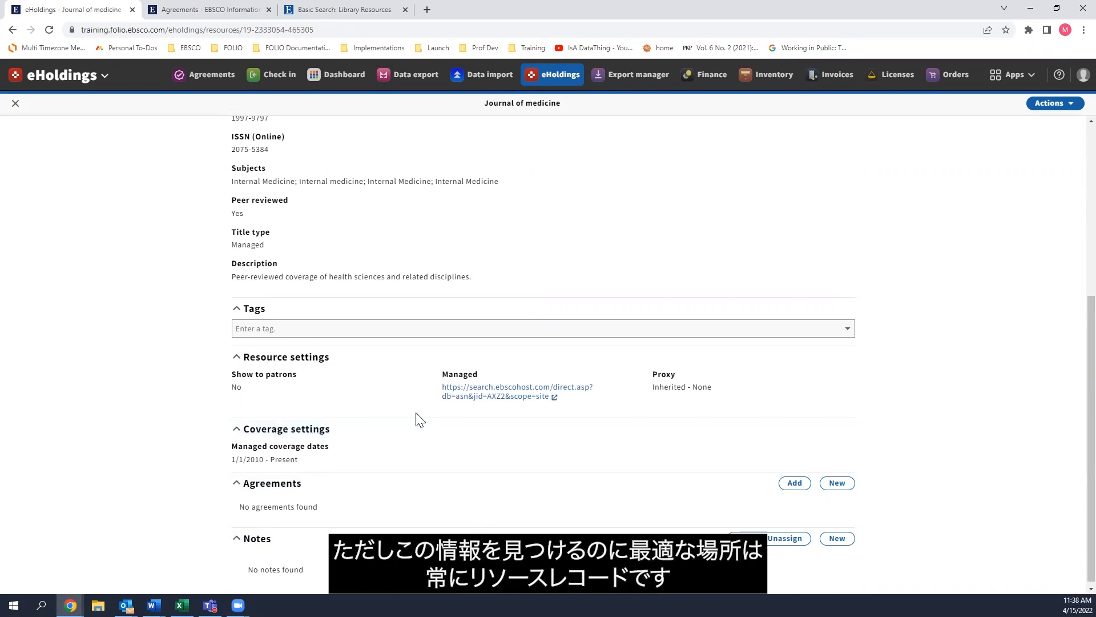
scroll(421, 417, "up", 5)
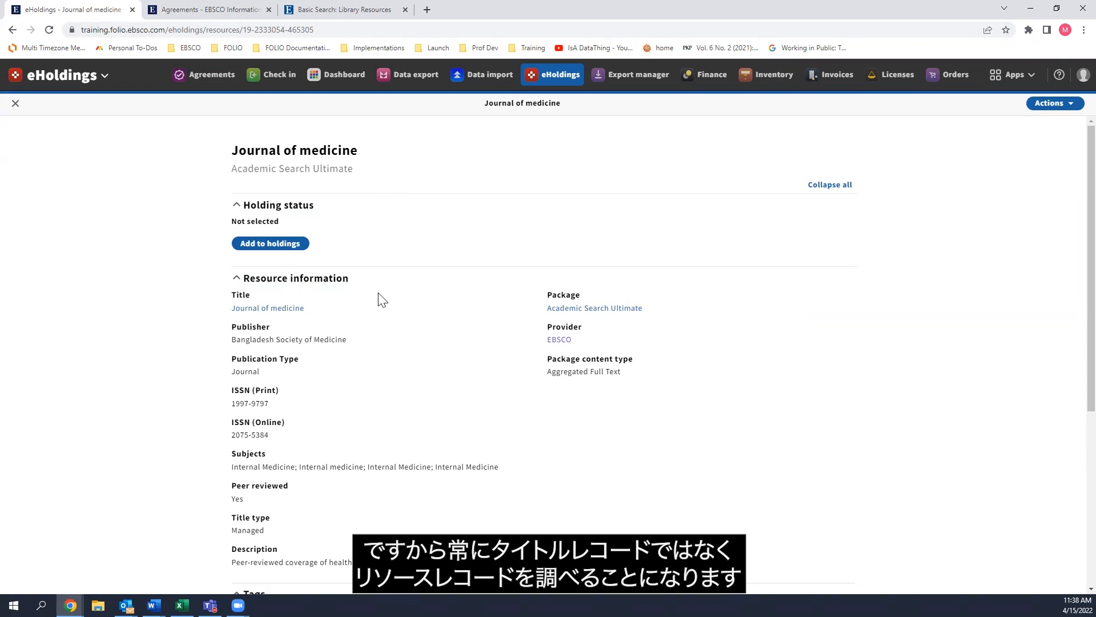
scroll(425, 337, "down", 5)
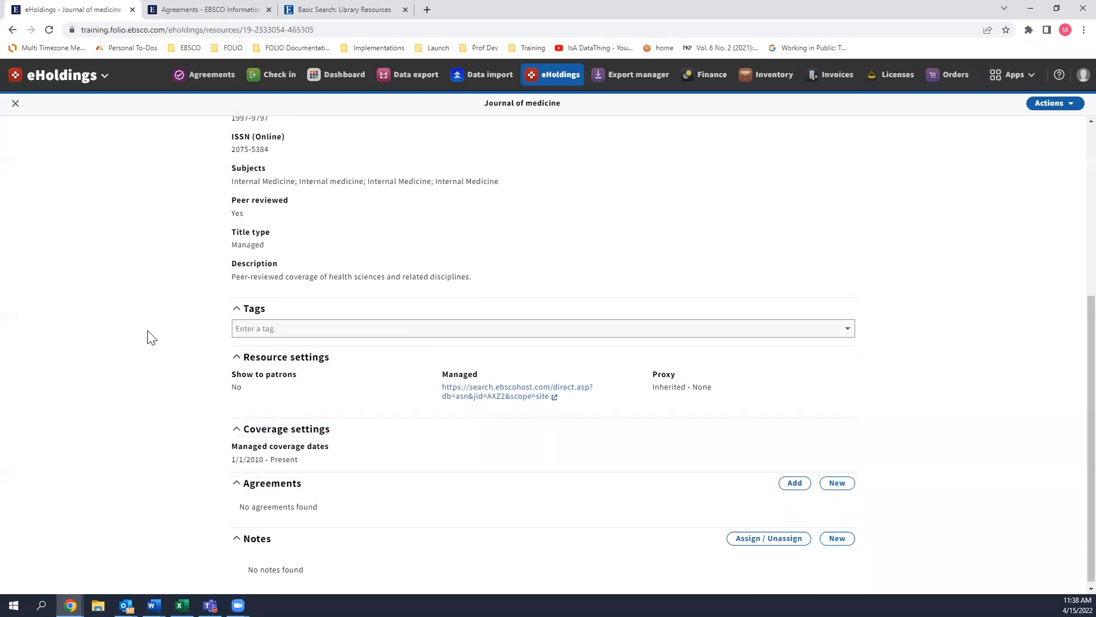
left_click(80, 80)
left_click(70, 102)
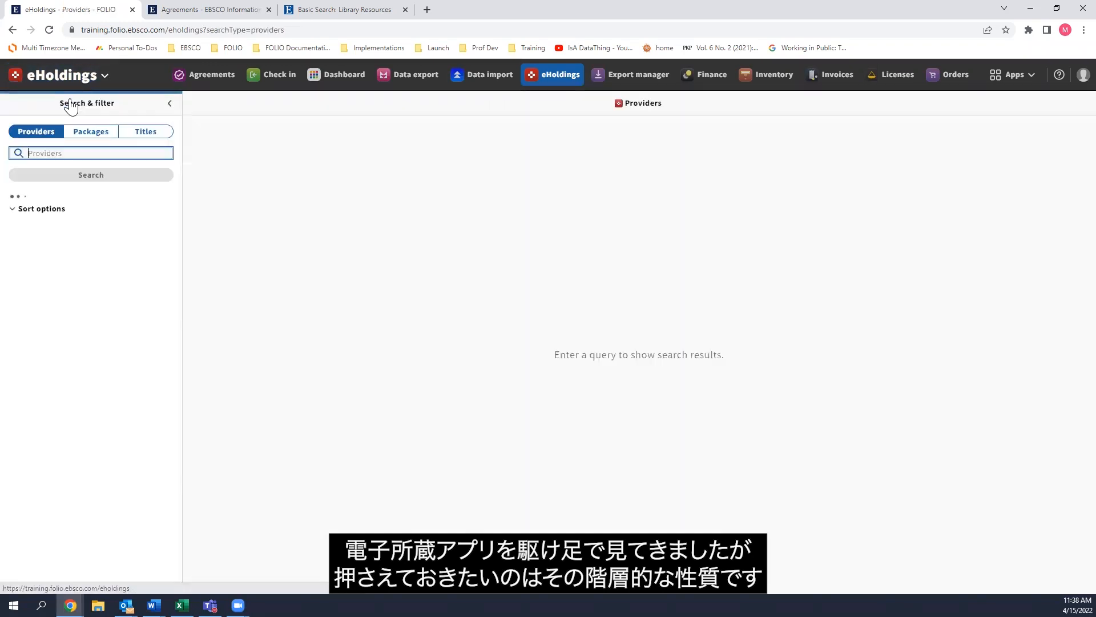